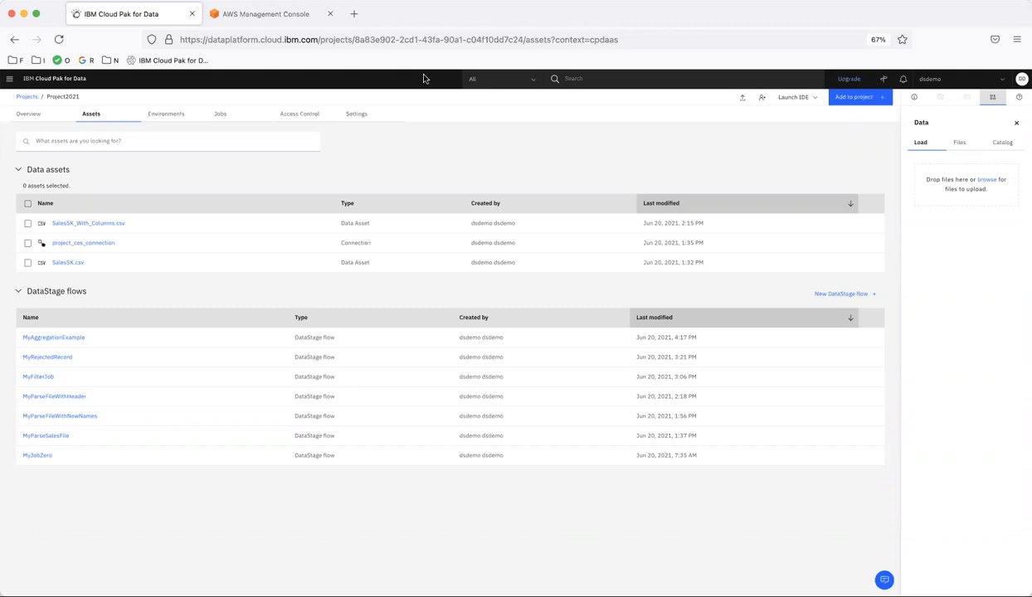
Switch to the AWS Management Console, open its IAM sign-in page, and enter the account ID and IAM user name.
click(280, 18)
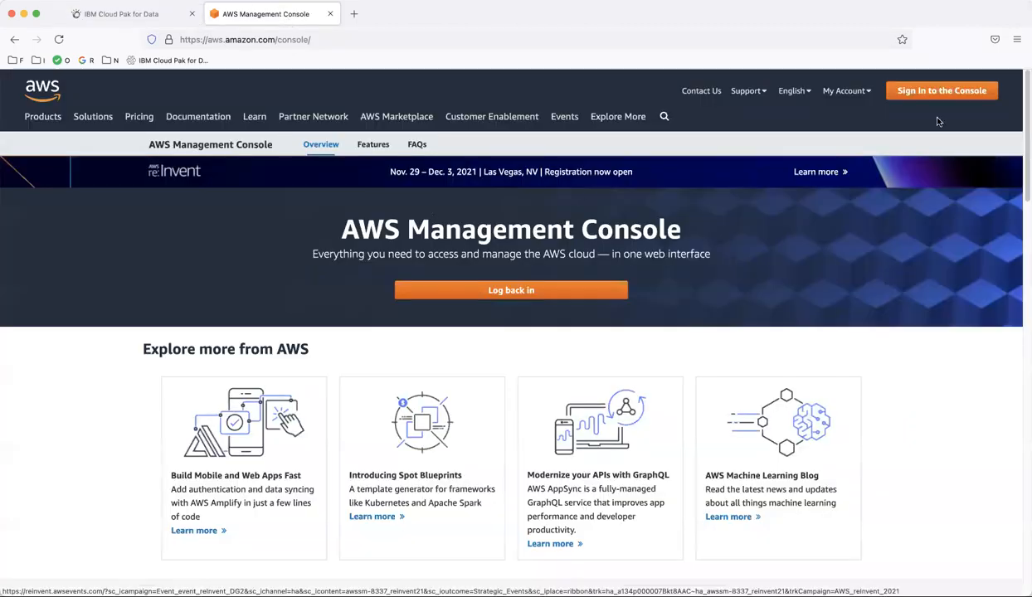
click(957, 93)
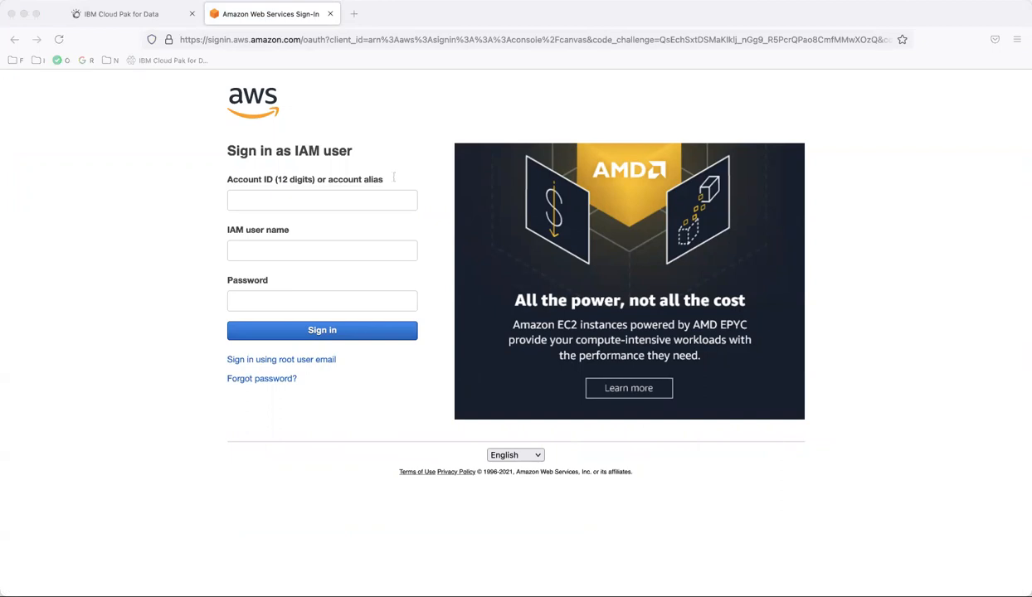
click(210, 238)
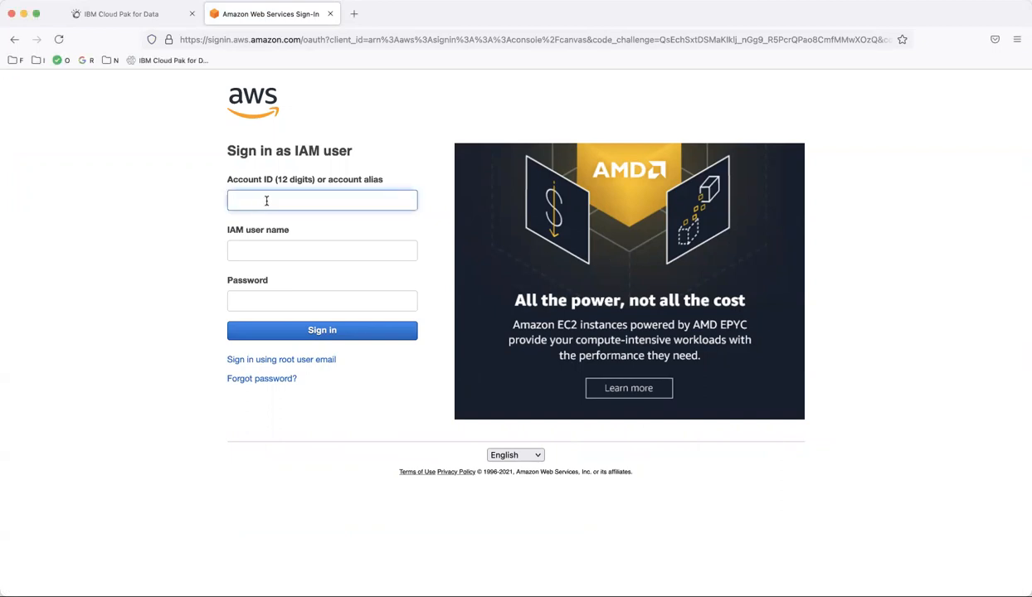
key(super+v)
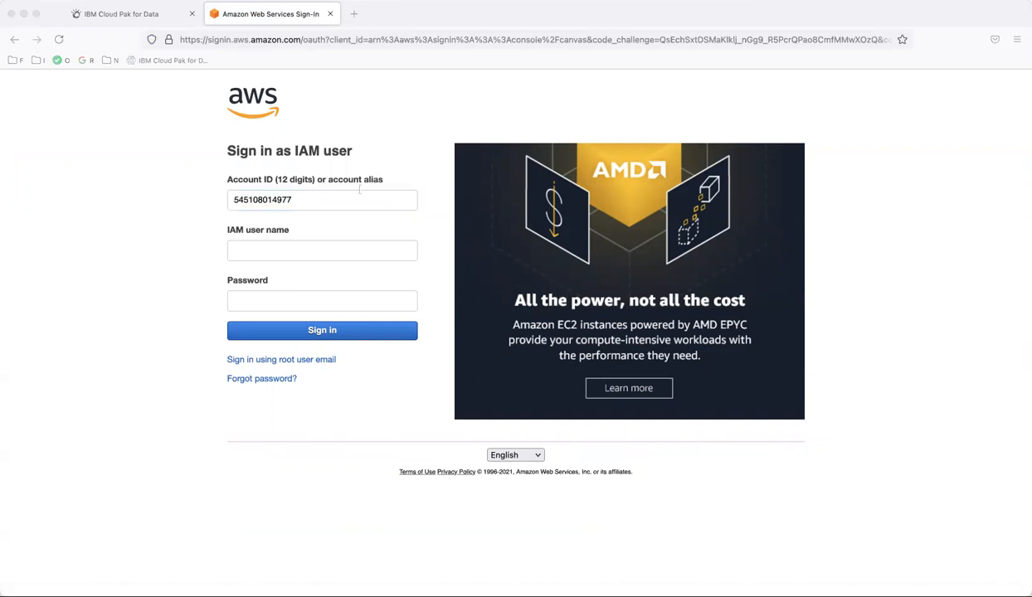
click(357, 189)
click(242, 248)
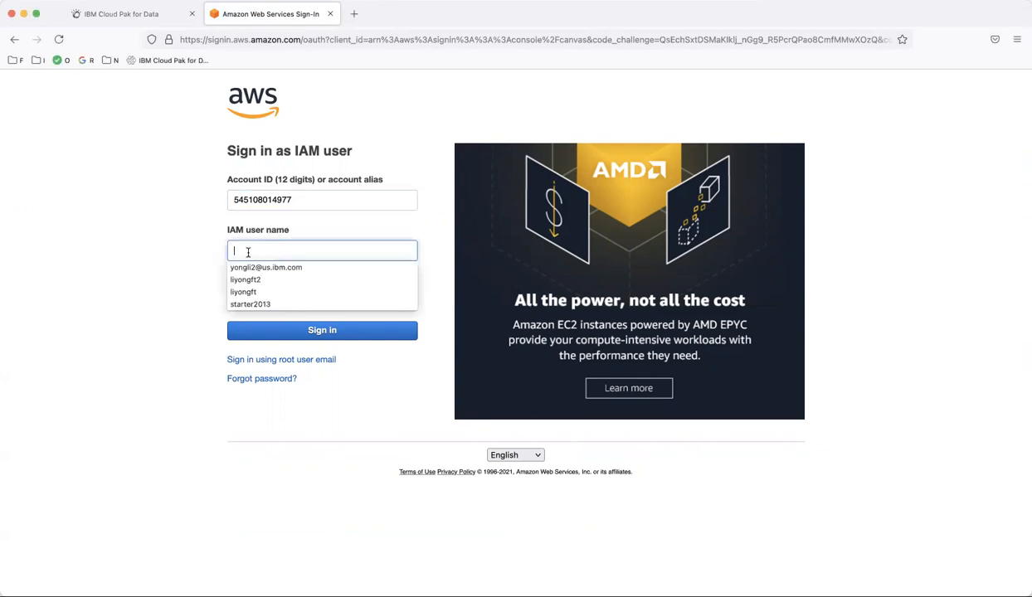
key(super+v)
key(super+Tab)
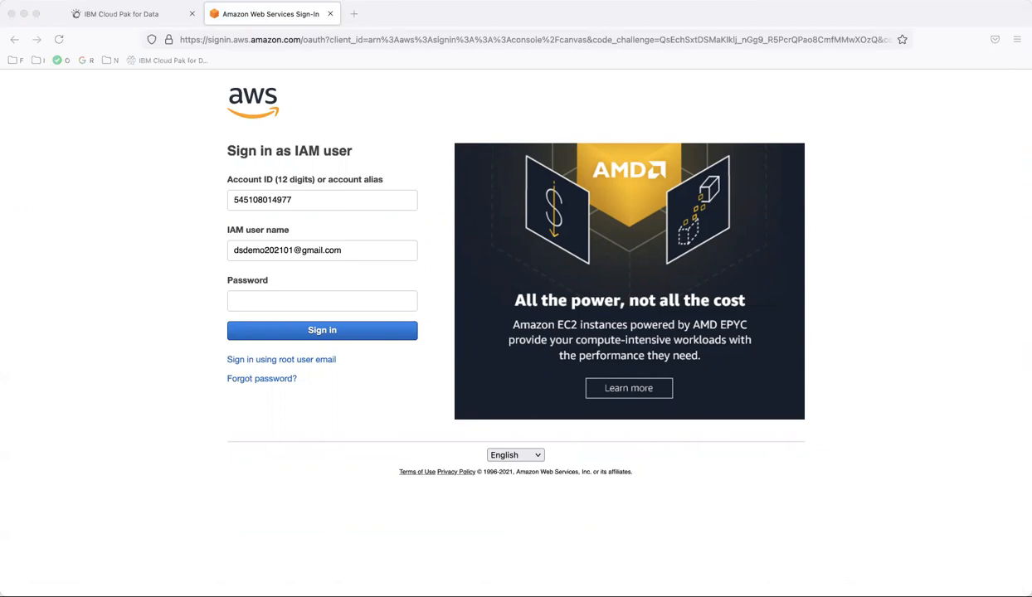
Paste the account password, sign in to AWS, and decline saving the login in the browser.
key(super+Tab)
click(241, 300)
key(super+v)
click(323, 331)
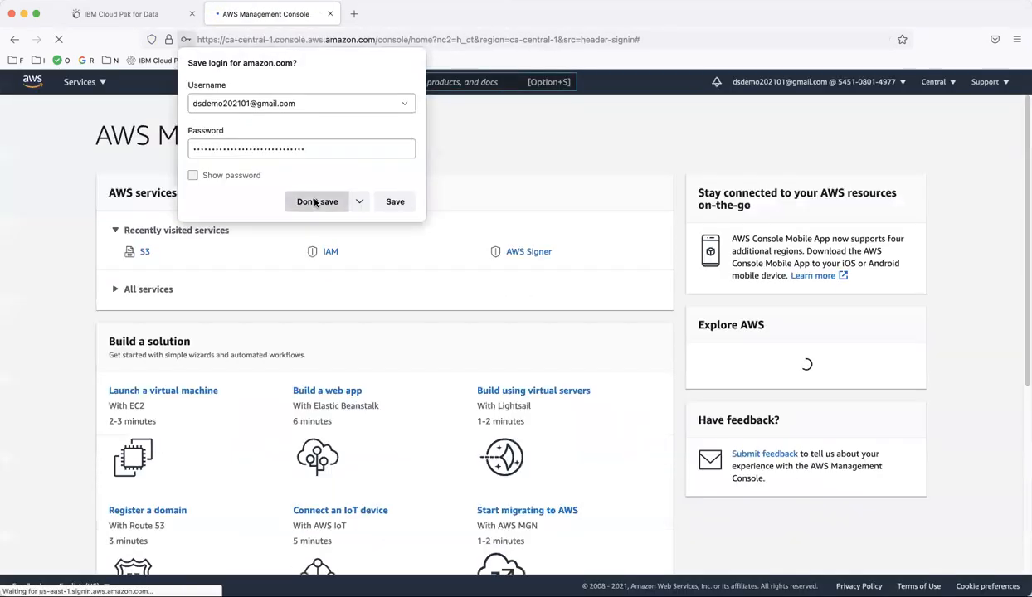
click(320, 202)
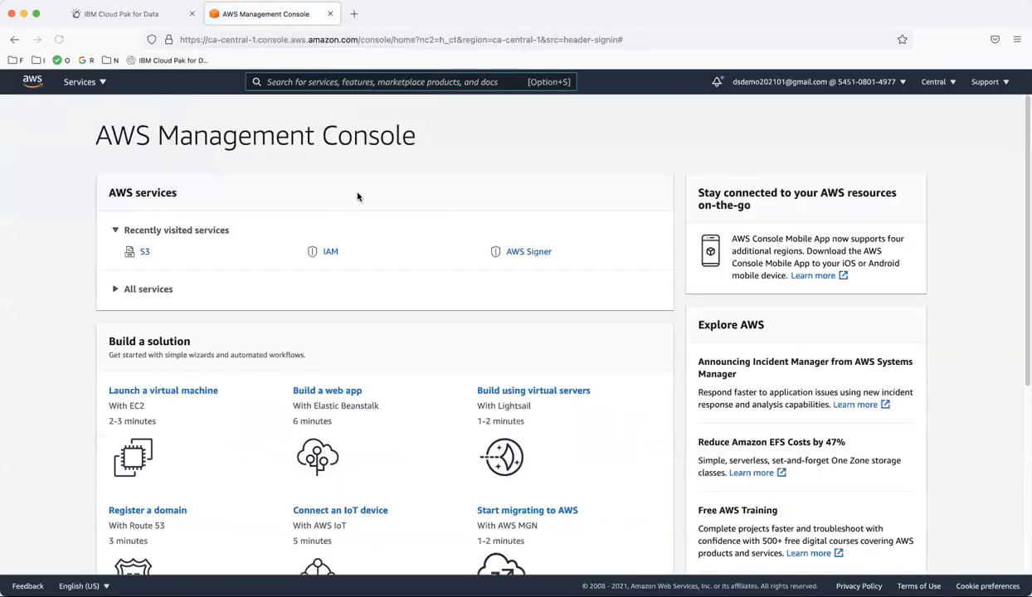
Open the S3 service and start a new bucket named ds-demo-2021.
text(S3)
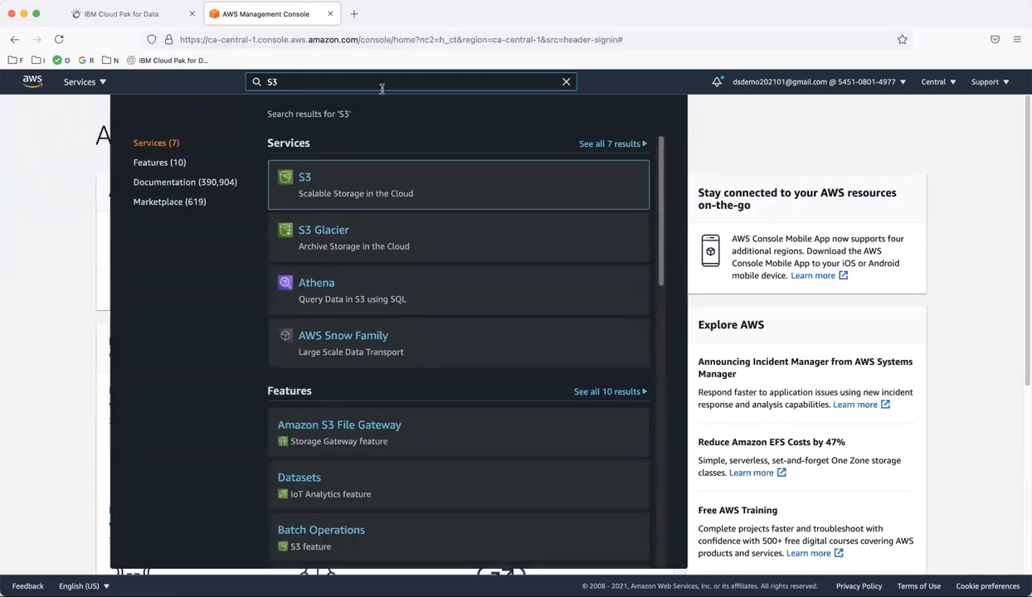
click(306, 177)
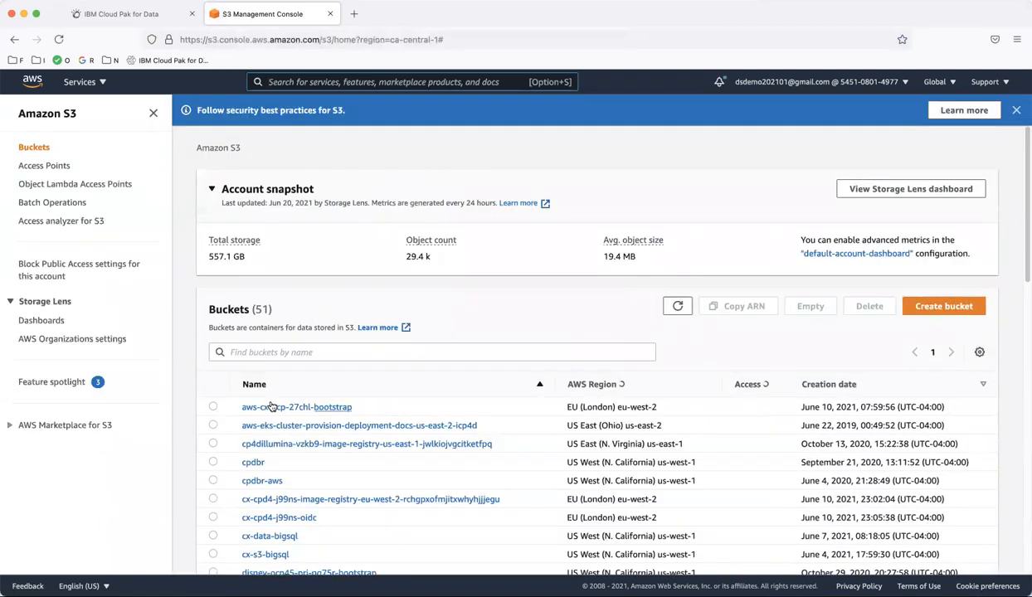
click(958, 307)
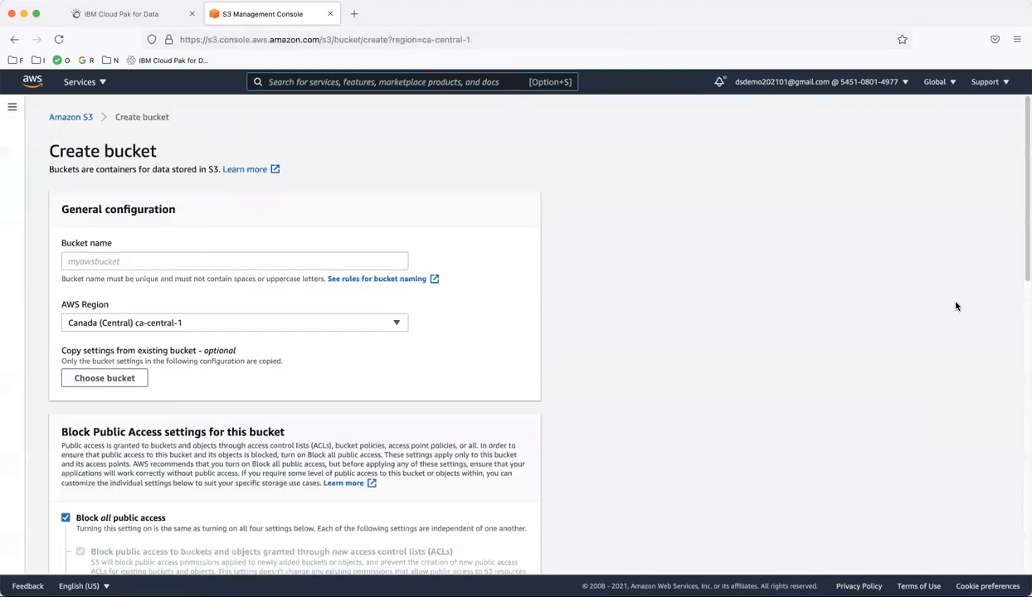
click(135, 258)
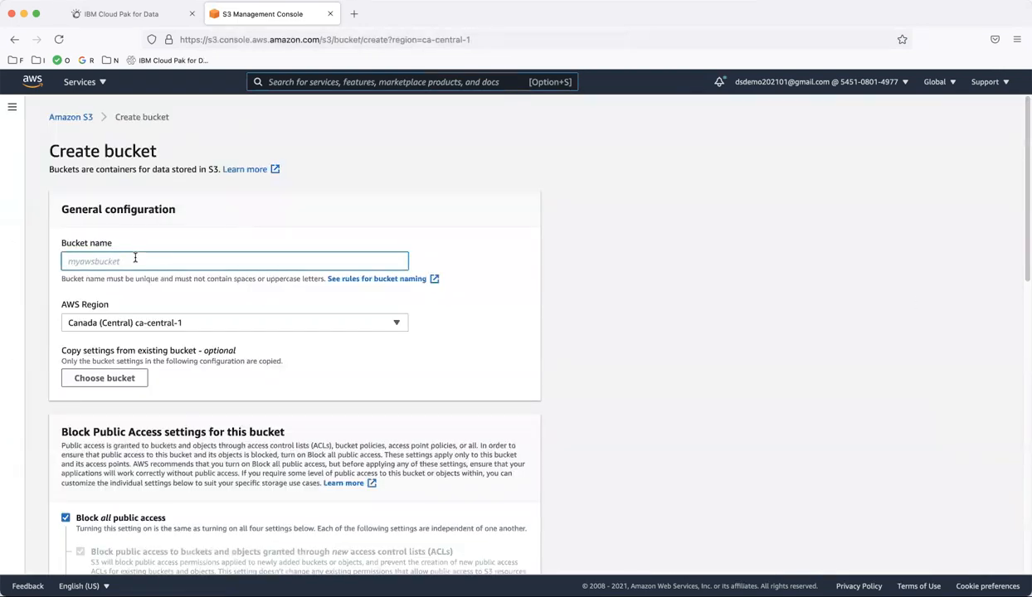
text(ds-demo-2021)
Set the new bucket's AWS Region to US East (N. Virginia) us-east-1.
click(161, 326)
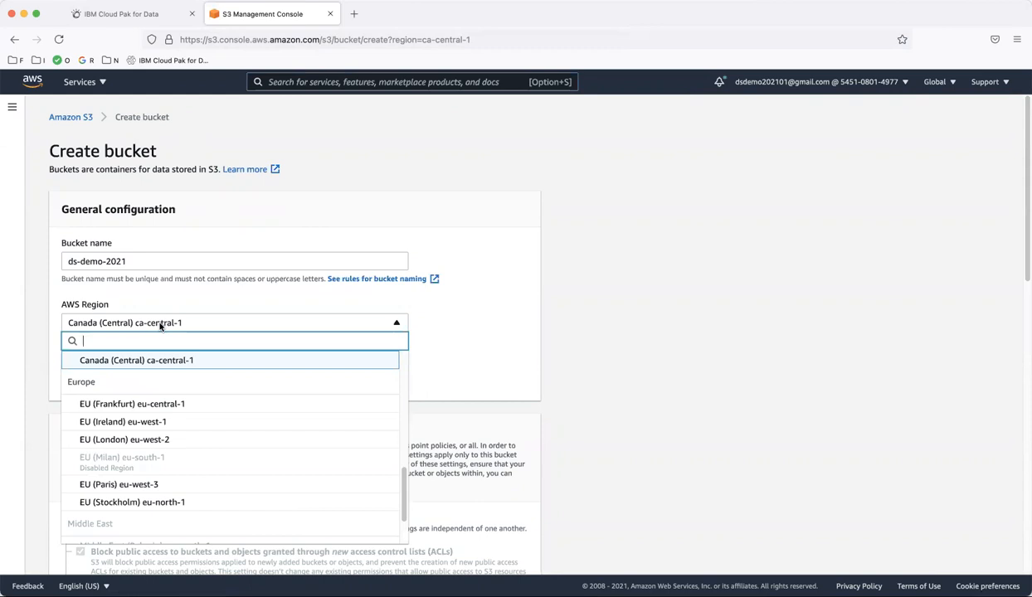
text(east)
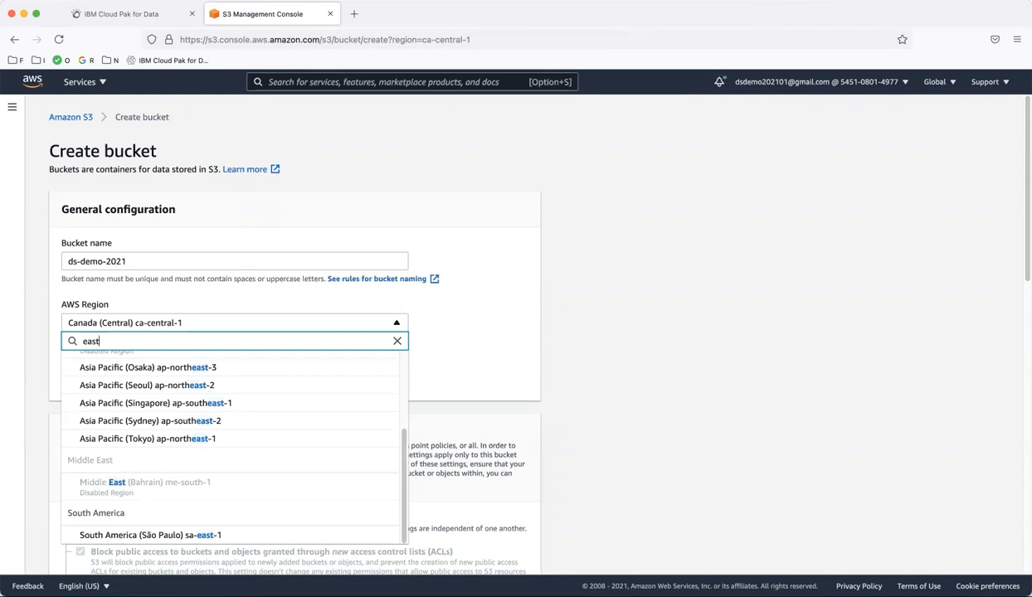
text(-u)
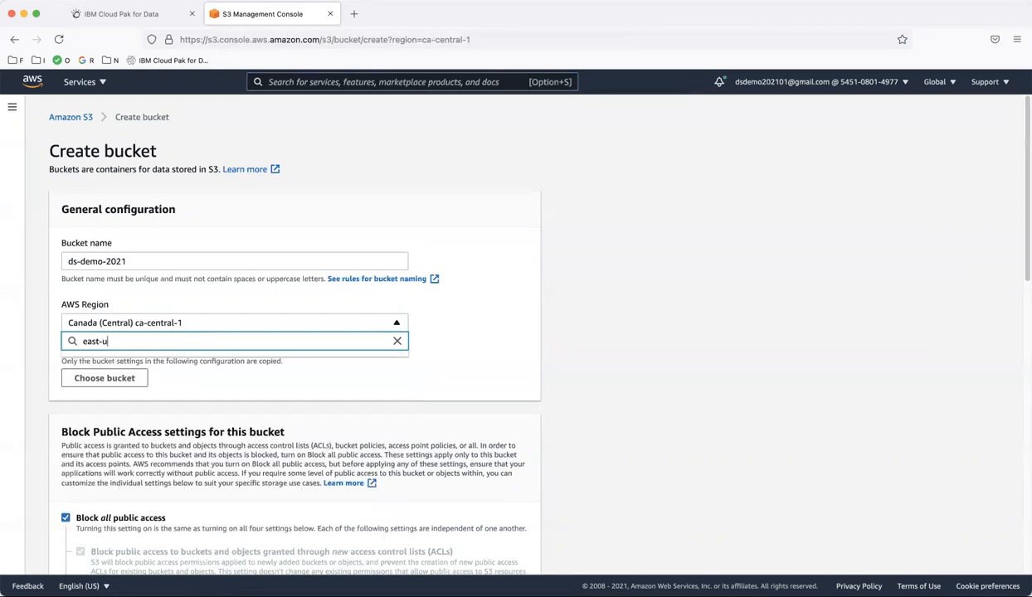
key(BackSpace)
key(BackSpace)
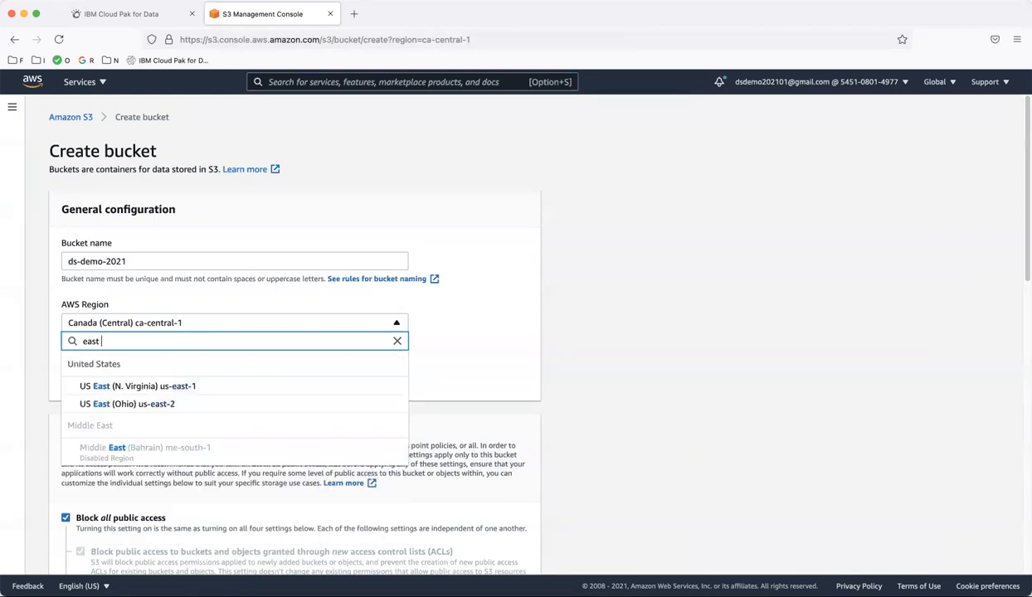
click(163, 388)
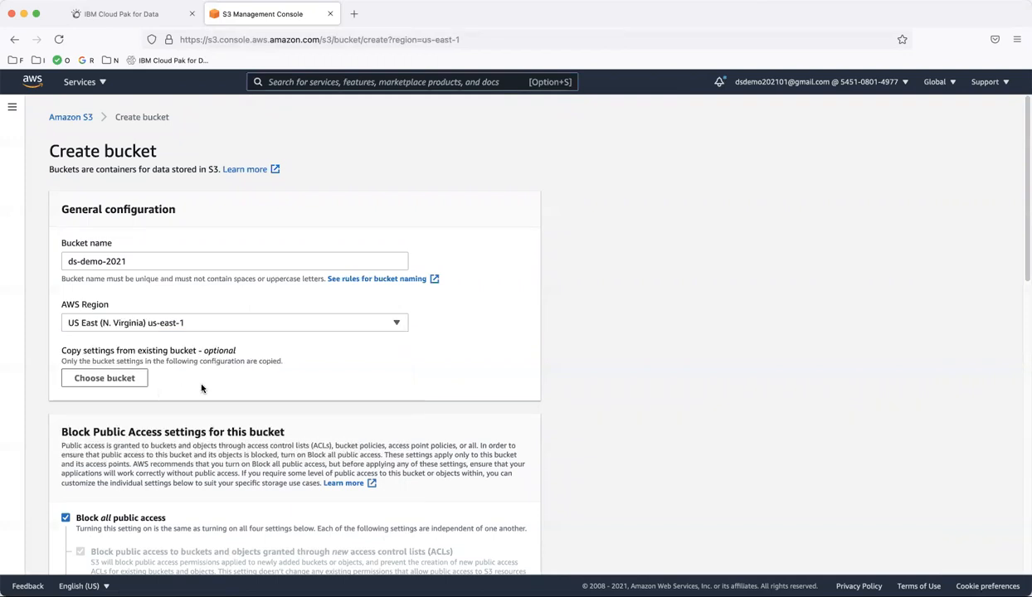
Turn off Block all public access for the bucket and acknowledge that its objects might become public.
scroll(209, 381, down, 5)
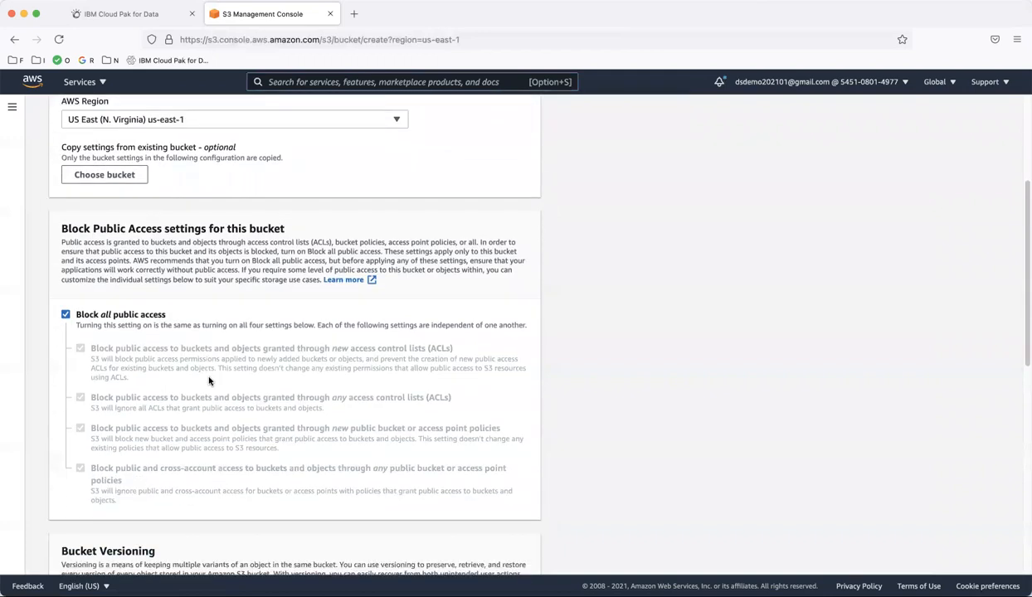
click(67, 316)
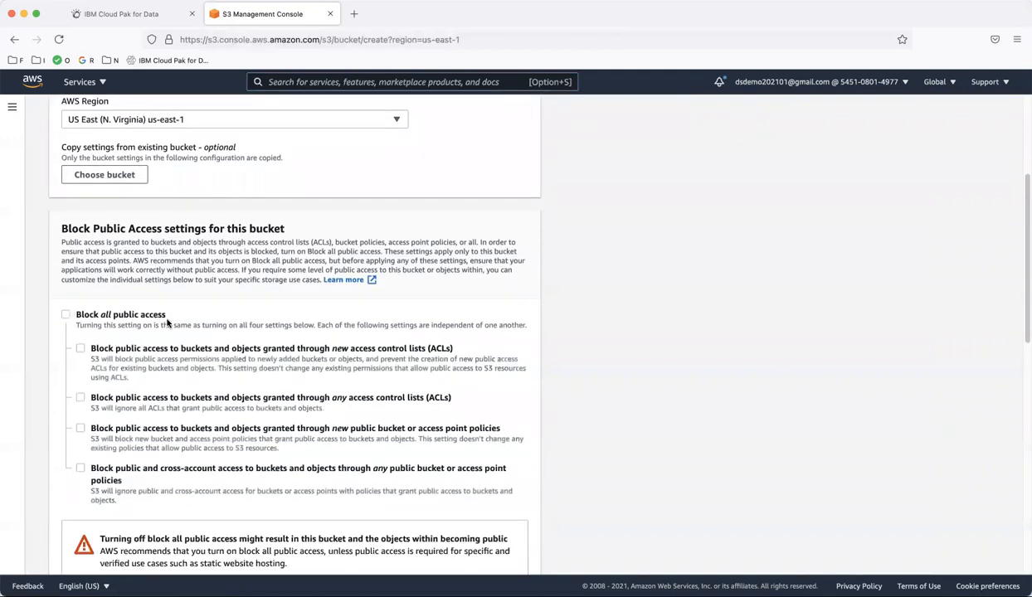
scroll(185, 327, down, 3)
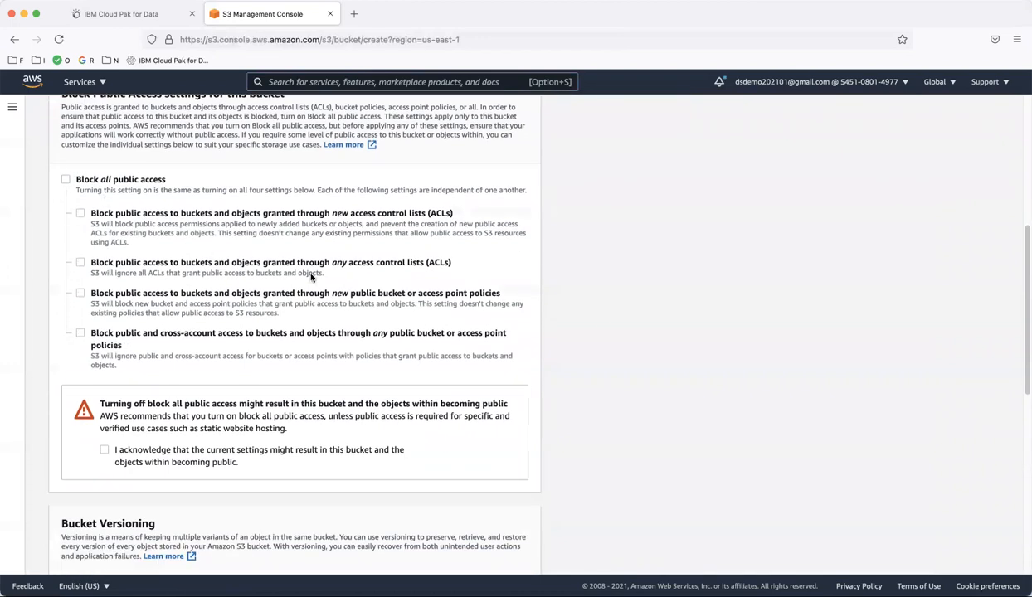
scroll(312, 277, down, 1)
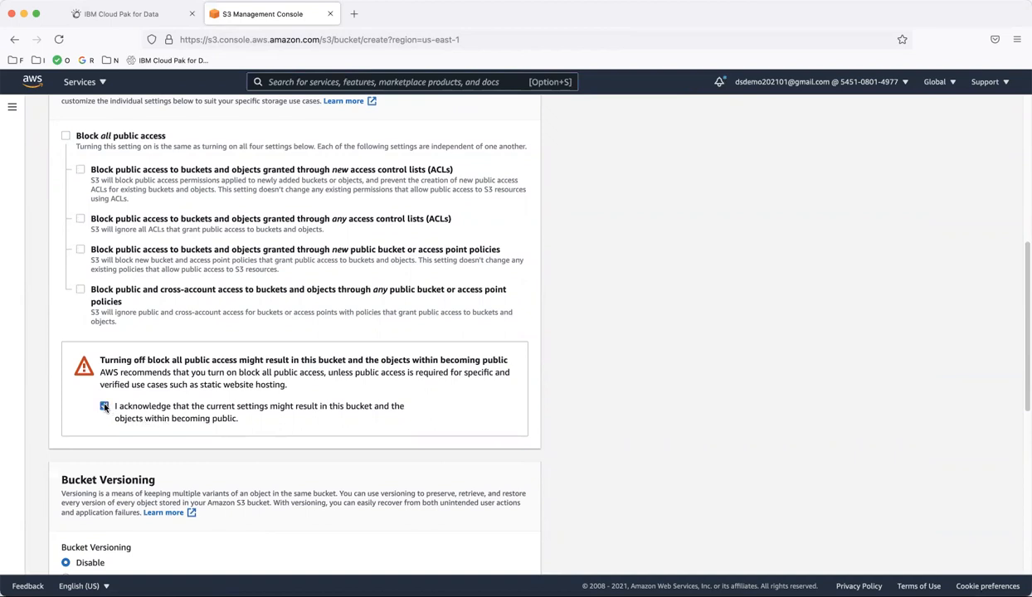
Enable bucket versioning and server-side encryption with the Amazon S3 key (SSE-S3) type.
scroll(243, 434, down, 3)
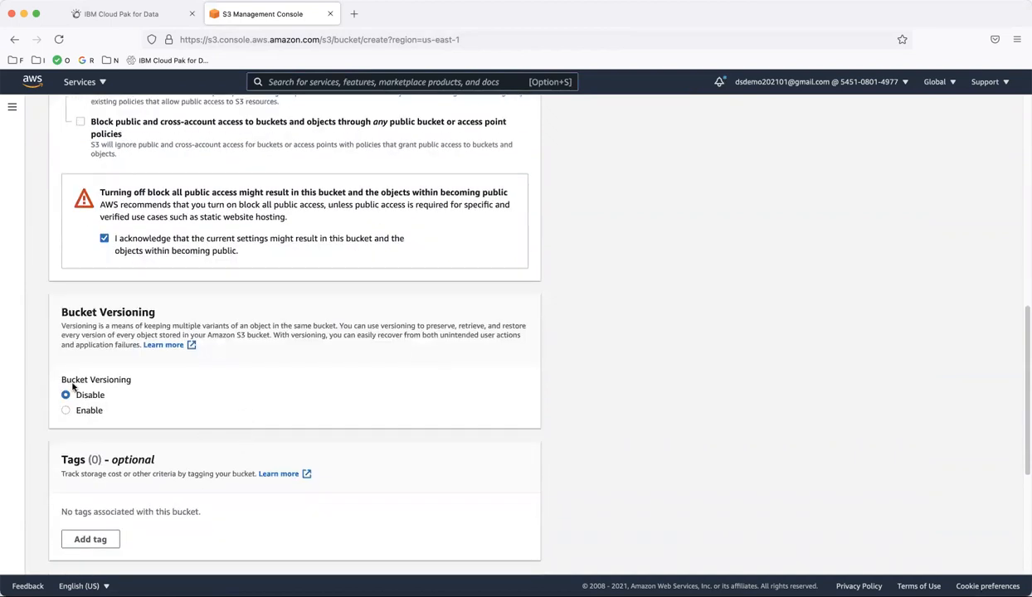
click(66, 410)
scroll(233, 418, down, 3)
scroll(234, 415, down, 3)
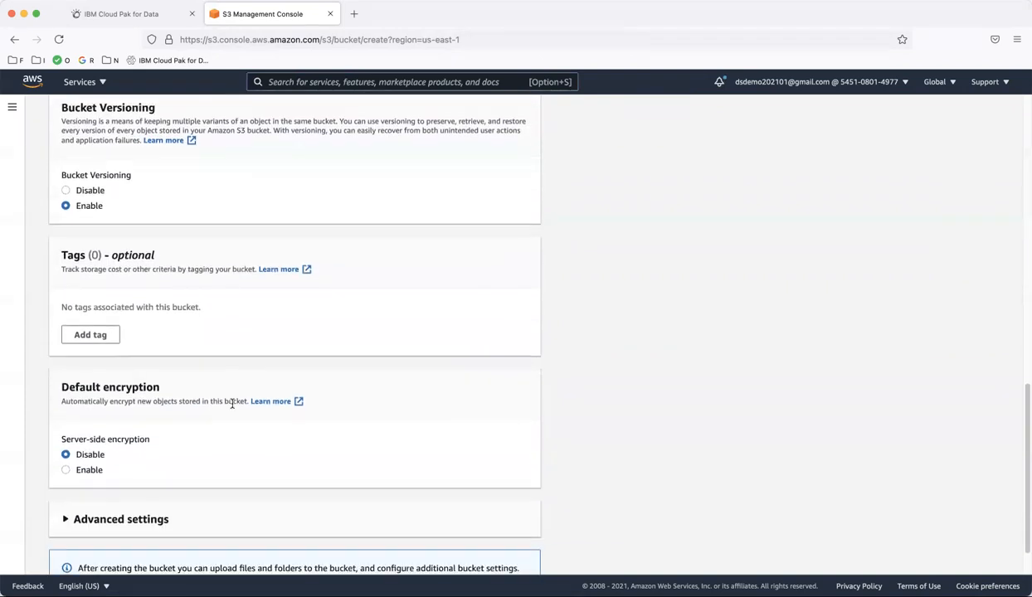
click(65, 416)
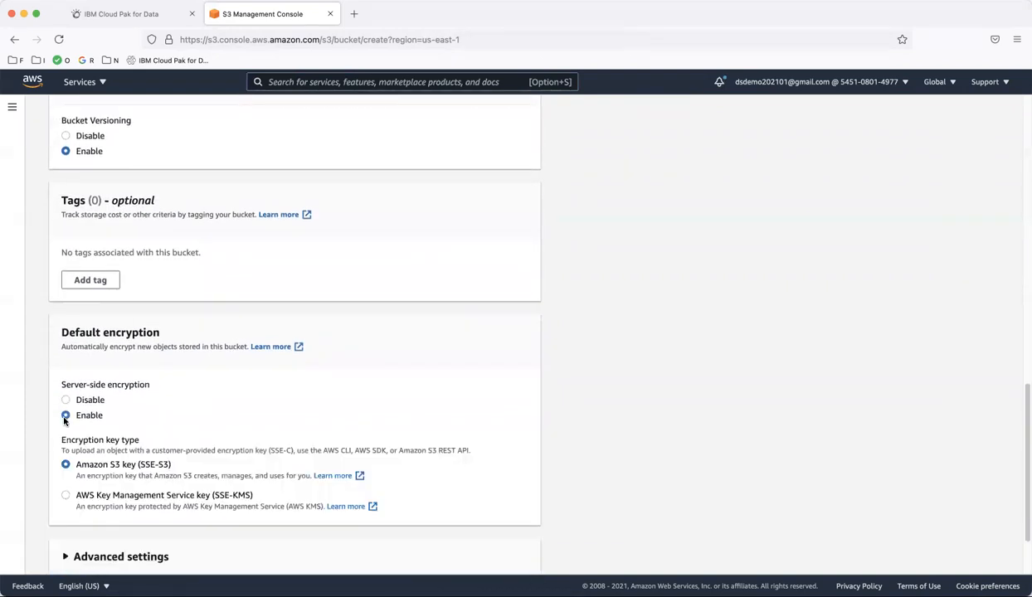
scroll(209, 403, down, 2)
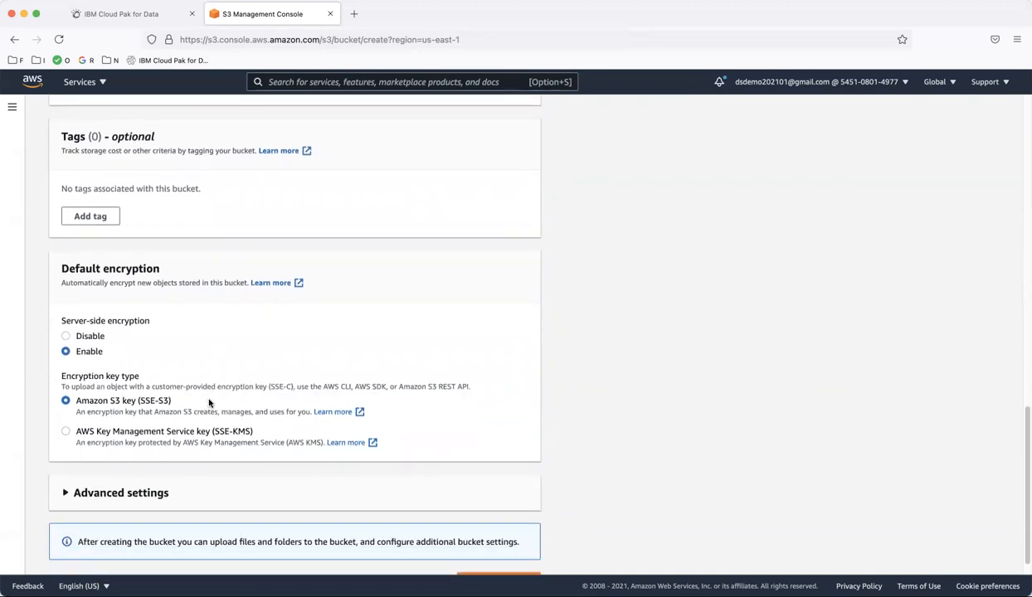
scroll(209, 403, down, 1)
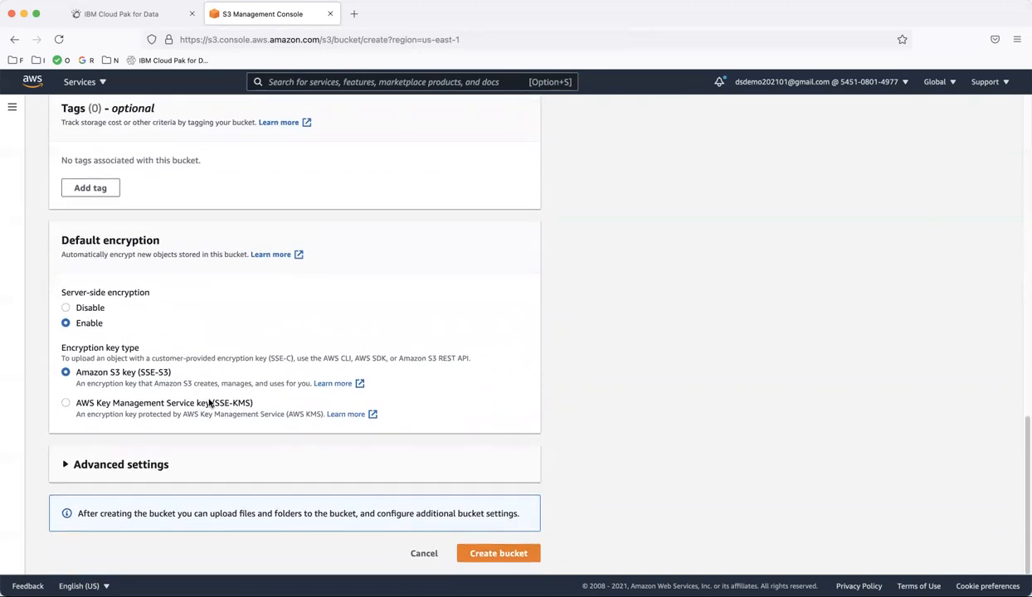
Review the general configuration of the new bucket and create it.
scroll(209, 403, up, 15)
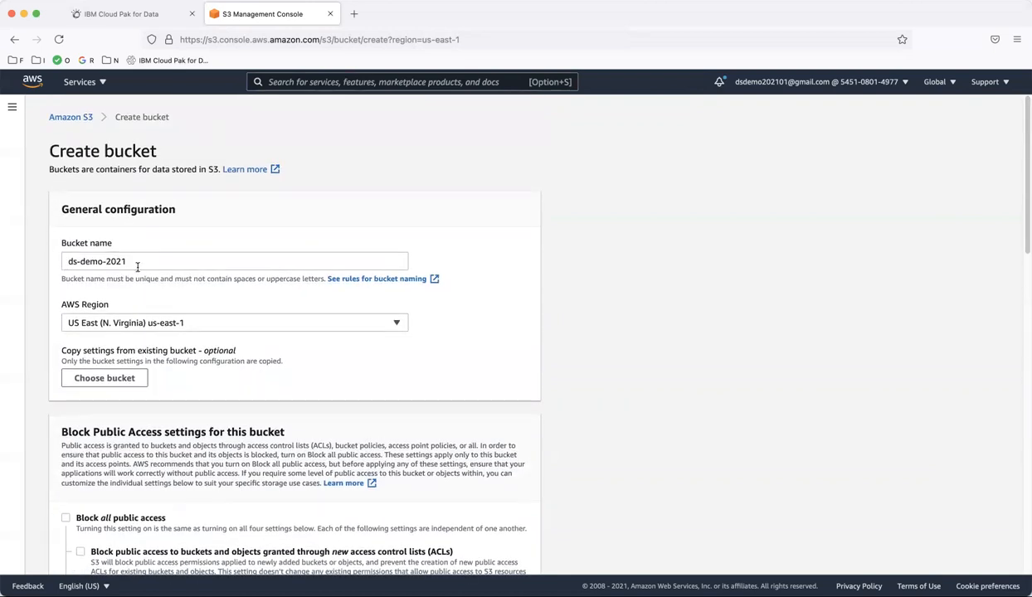
scroll(138, 266, down, 15)
click(499, 554)
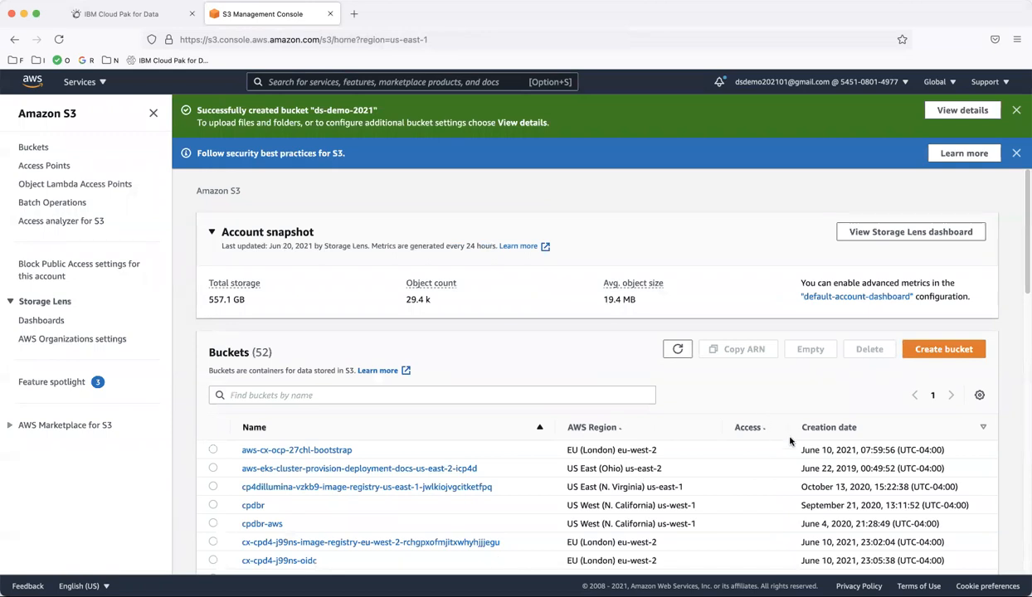
Filter the bucket list by ds-demo and open the ds-demo-2021 bucket.
click(276, 396)
text(ds-demo)
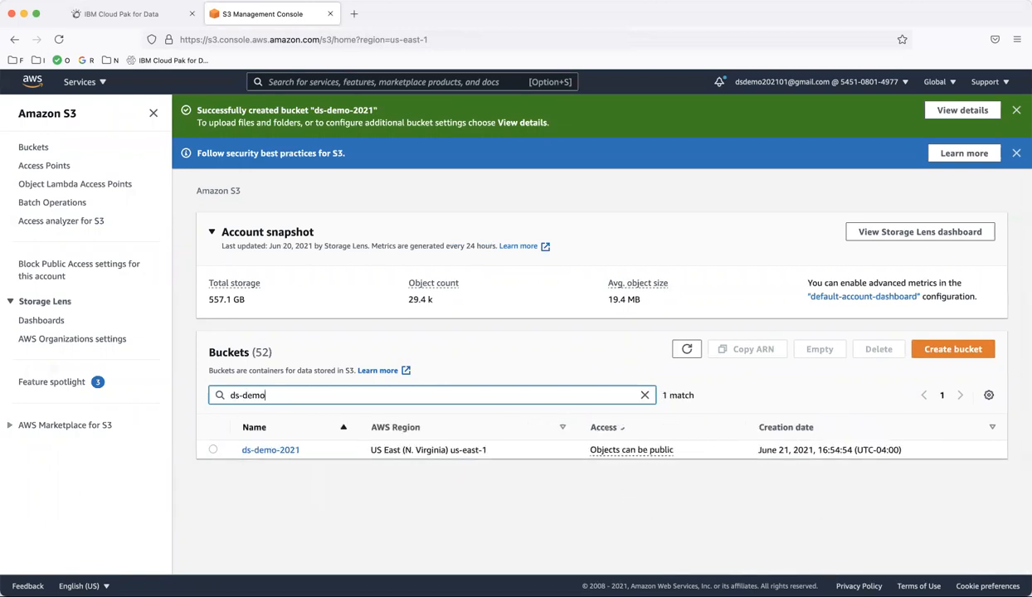
click(270, 450)
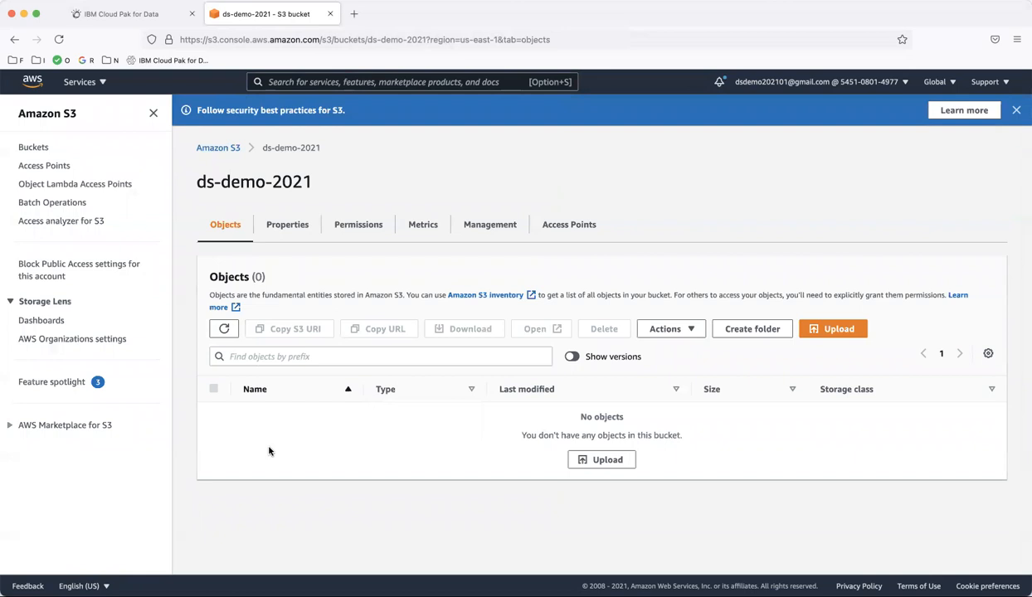
Upload Sales5K_With_Columns.csv to the ds-demo-2021 bucket and open the uploaded object's details.
click(594, 467)
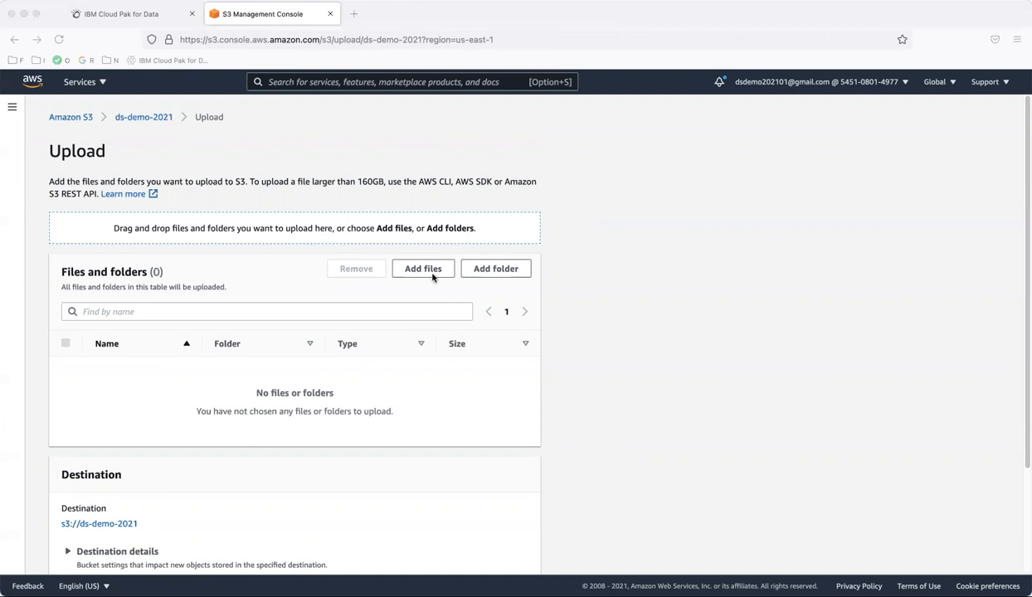
drag(401, 274, 188, 405)
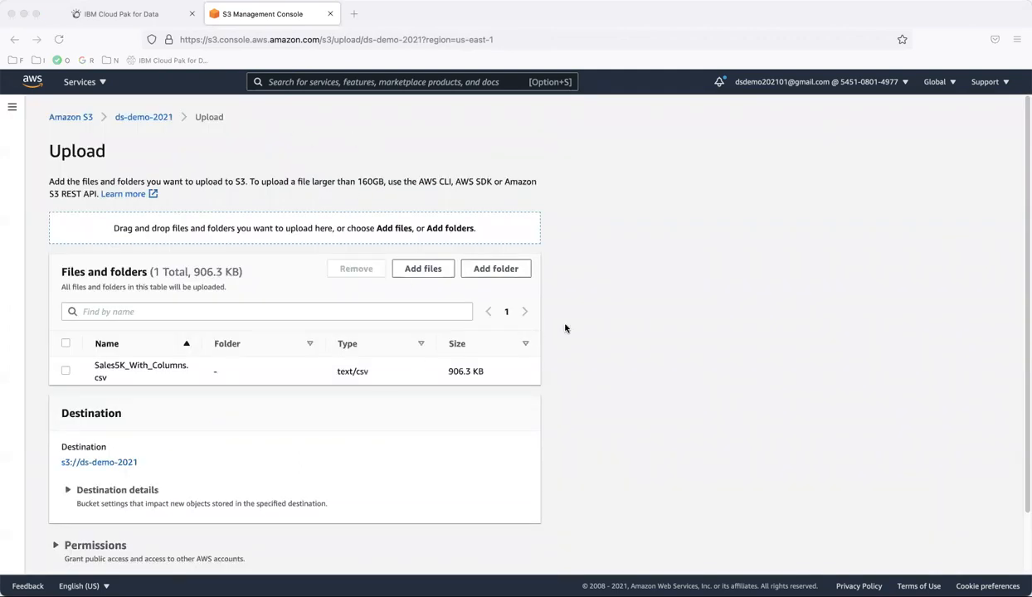
click(632, 311)
scroll(573, 392, down, 2)
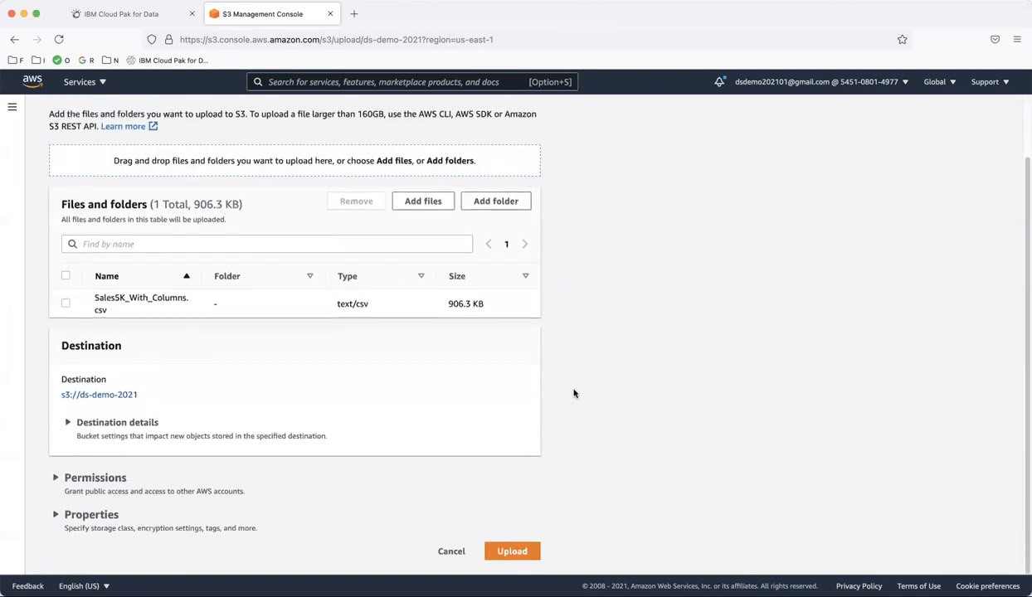
click(512, 554)
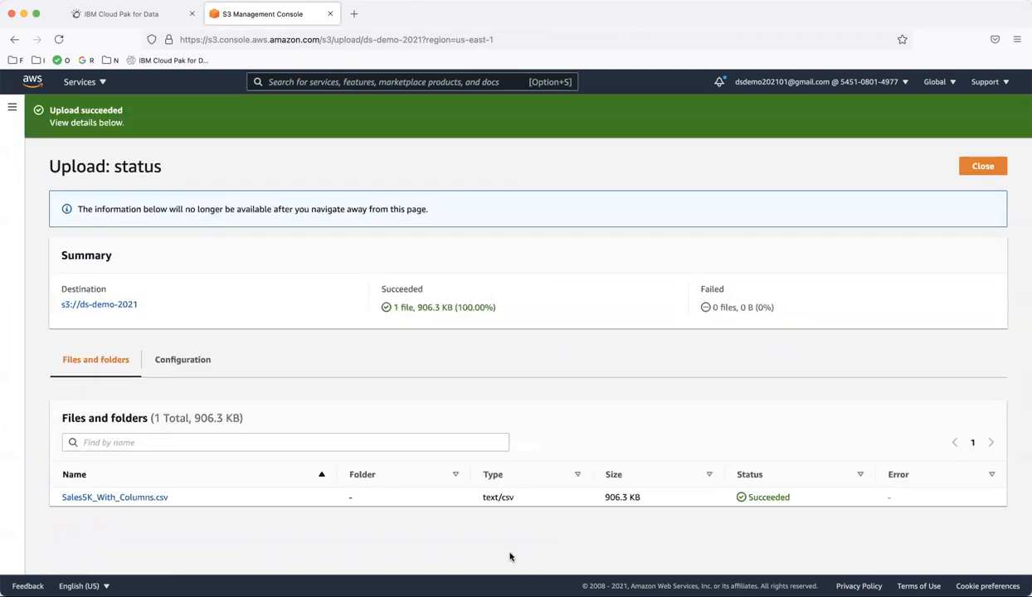
click(105, 498)
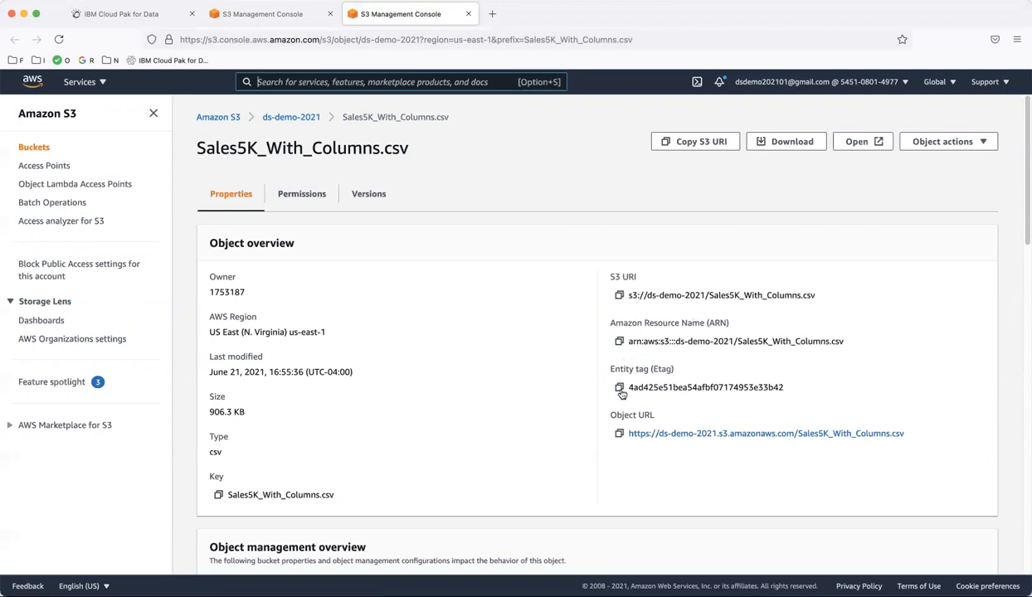
Examine the properties, permissions and versions of the uploaded Sales5K_With_Columns.csv object.
scroll(480, 436, down, 5)
scroll(480, 436, down, 10)
scroll(481, 435, up, 15)
click(312, 196)
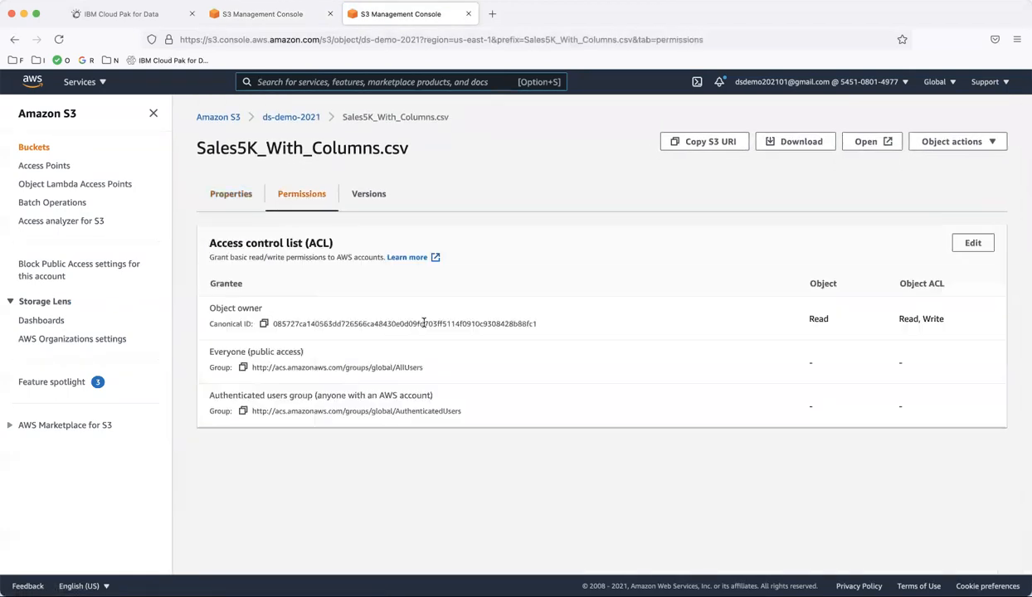
click(370, 197)
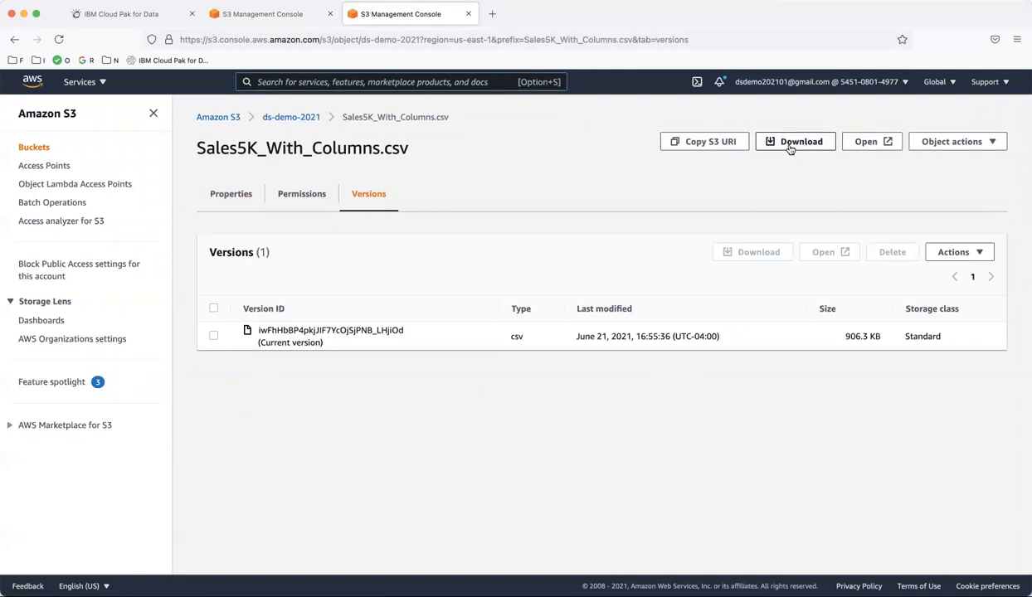
Switch to IBM Cloud Pak for Data and start a new Amazon S3 connection in Project2021, finding the connection type with S3.
click(152, 14)
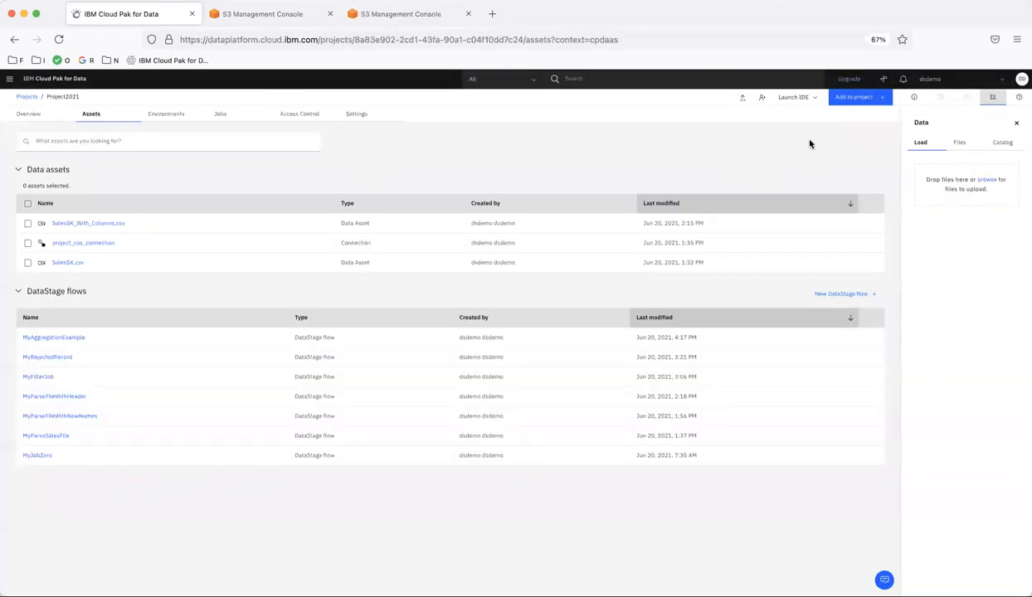
click(847, 99)
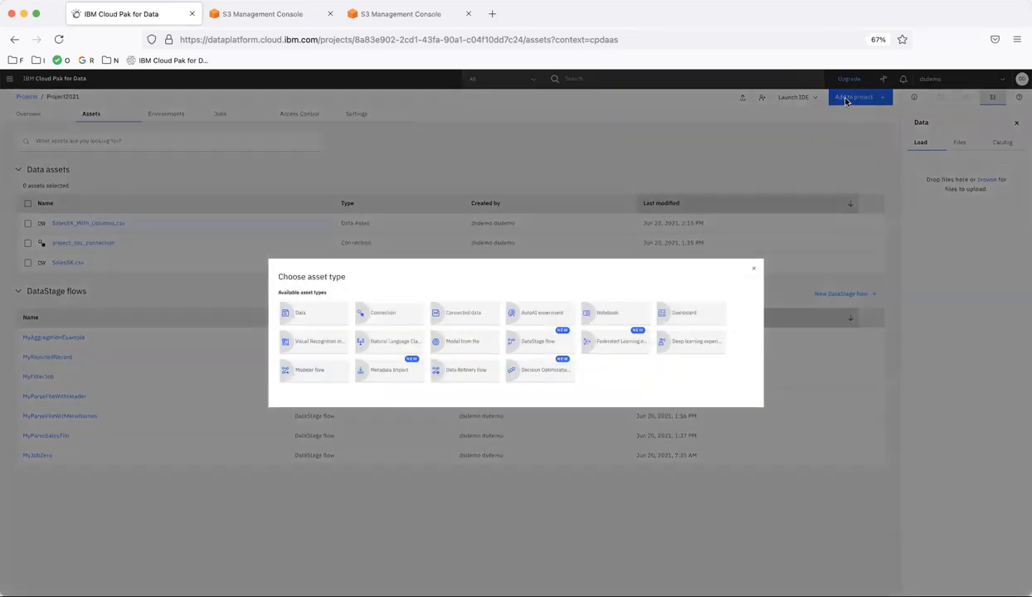
click(380, 321)
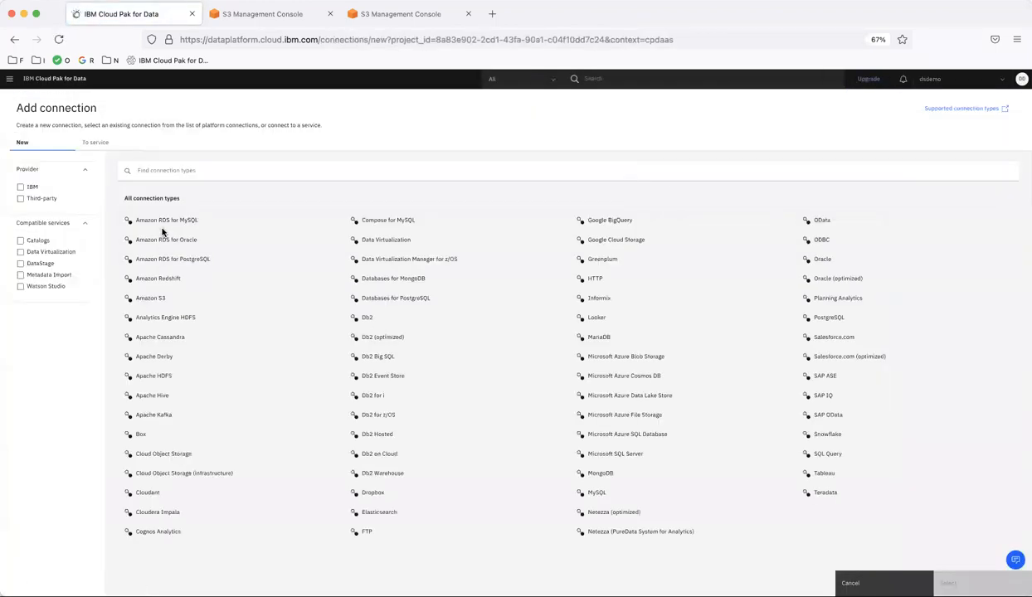
click(149, 170)
text(S3)
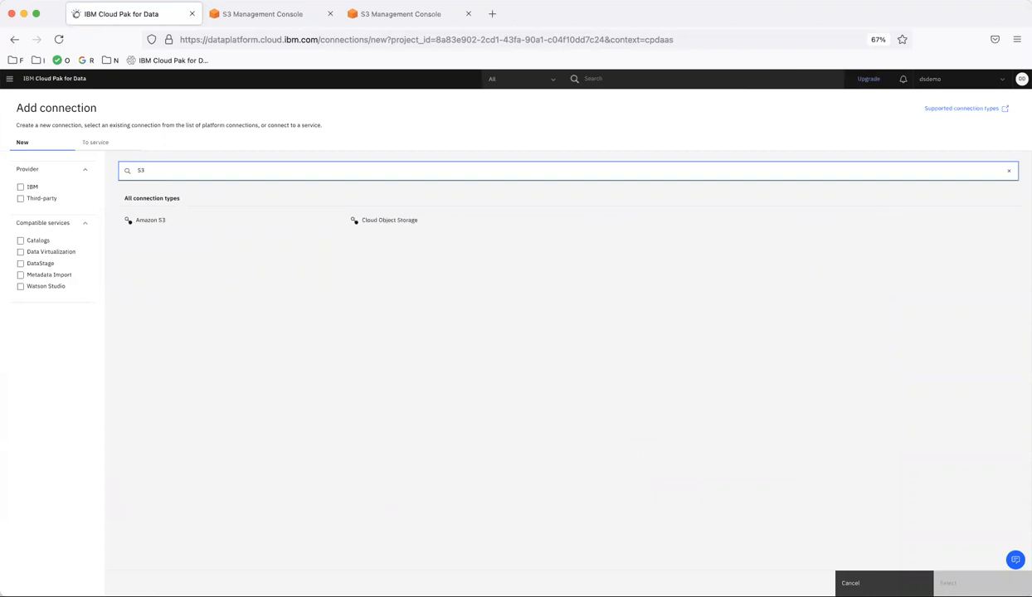
click(149, 221)
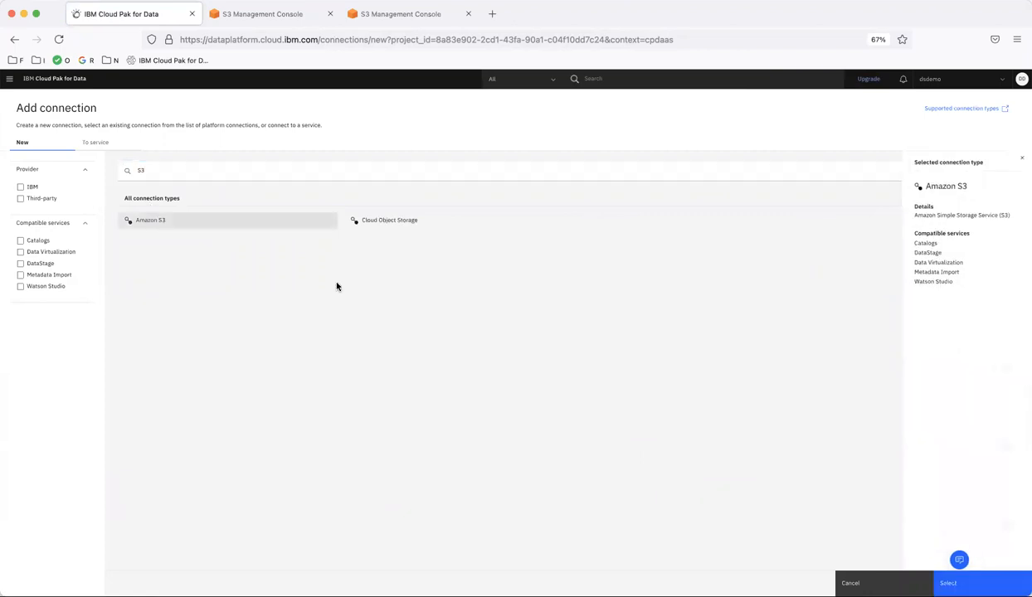
click(948, 581)
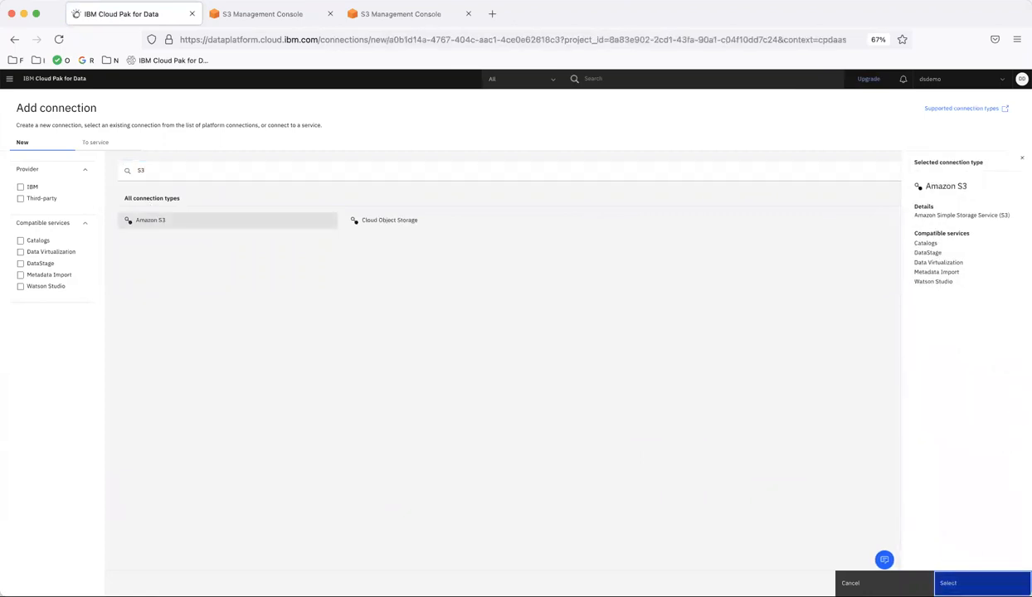
Name the connection ds-demo-s3 and set its bucket to ds-demo-2021, checking the bucket name against the S3 console.
click(123, 196)
text(ds-demo-s3)
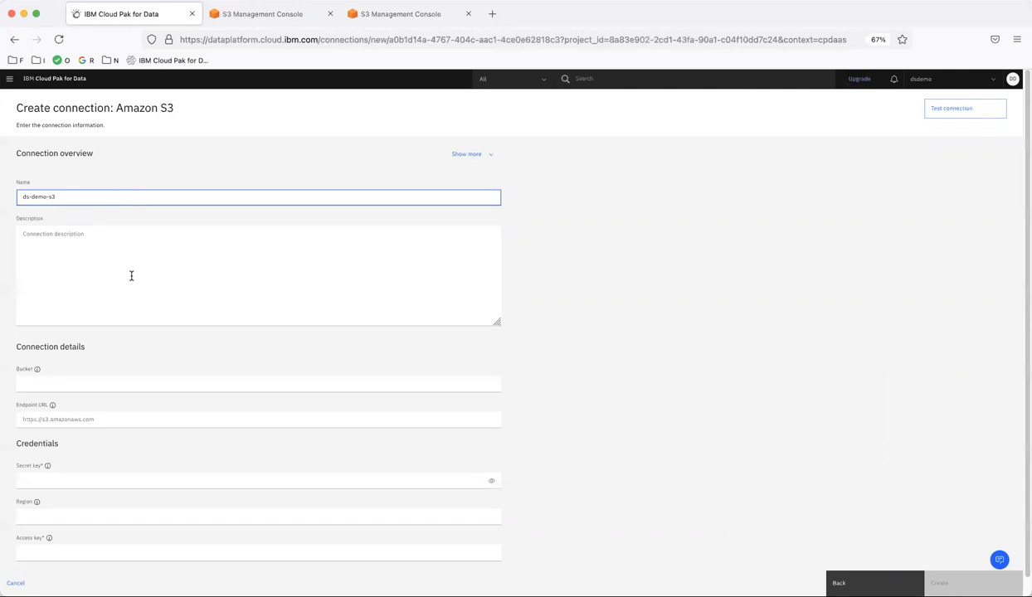
click(66, 385)
text(ds-demo-2021)
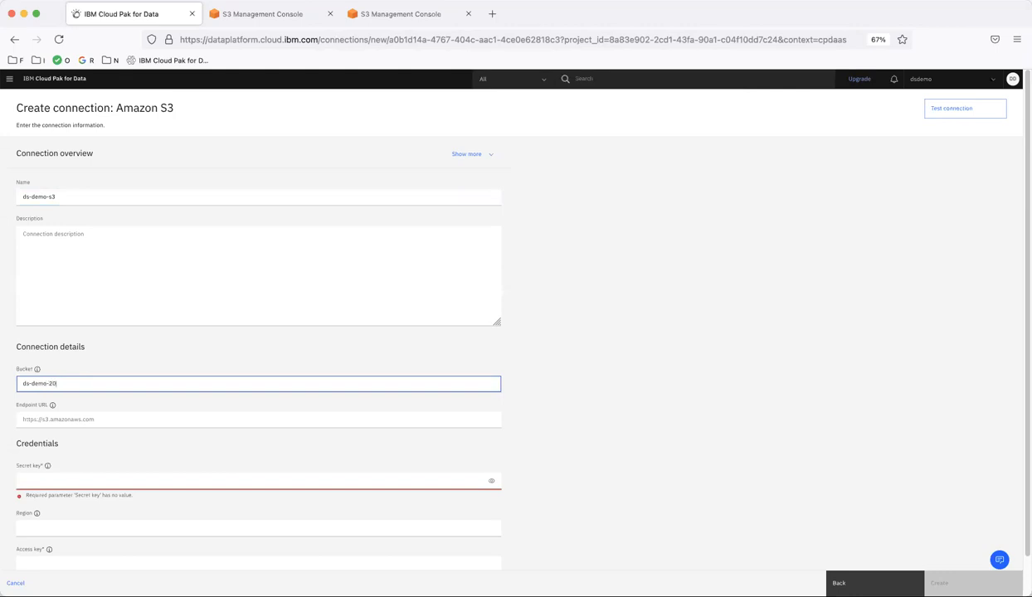
click(285, 16)
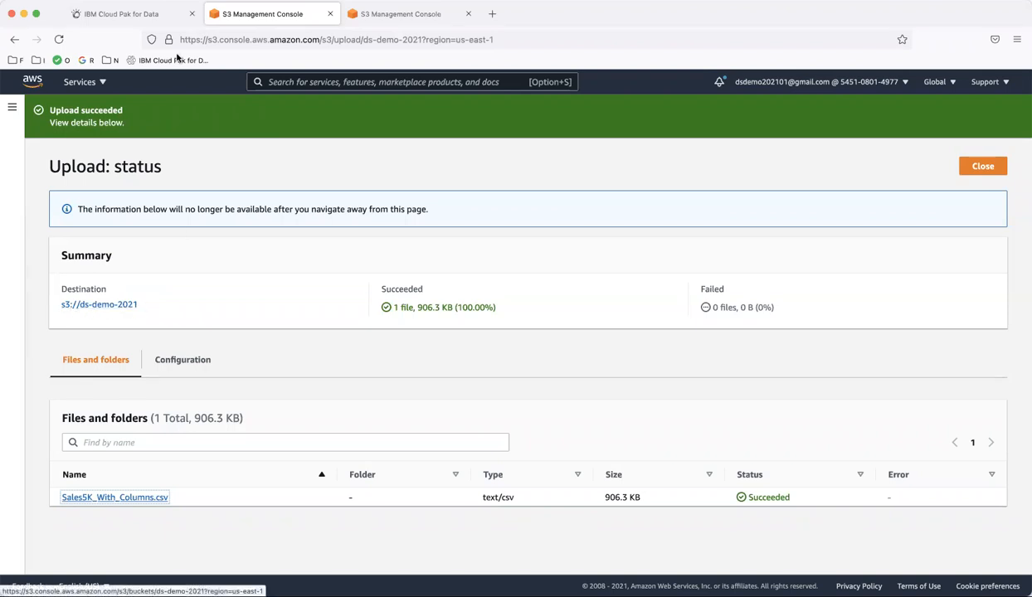
click(149, 20)
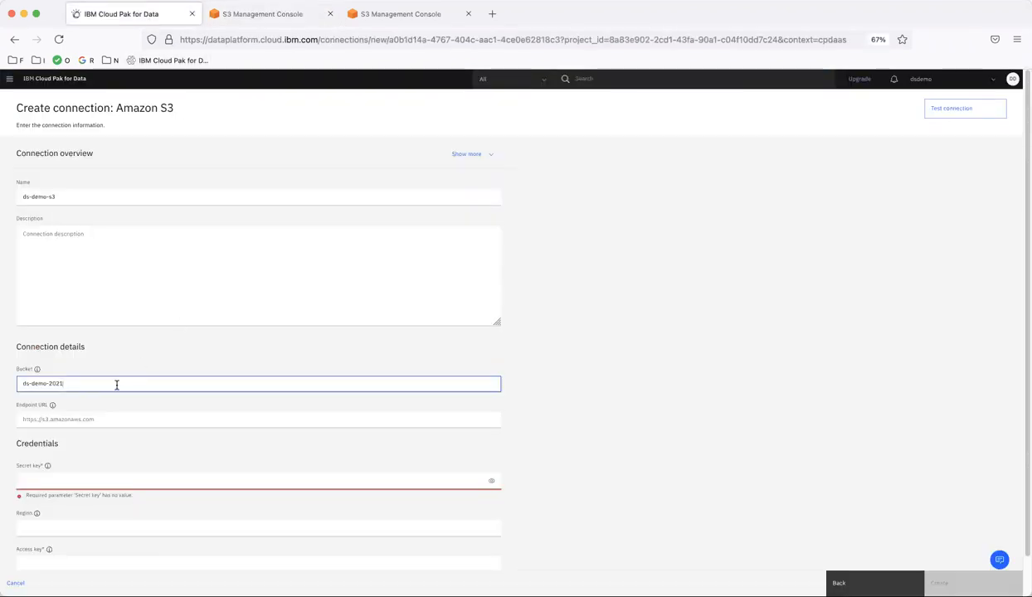
Copy the AWS secret key from the other application and paste it as the connection's secret key.
click(75, 479)
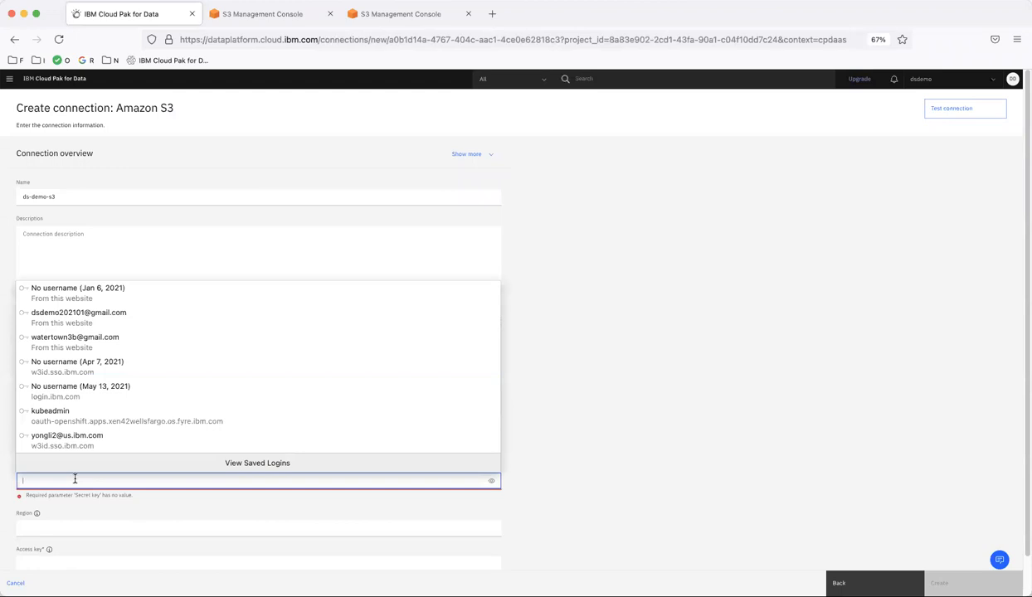
click(601, 368)
key(super+Tab)
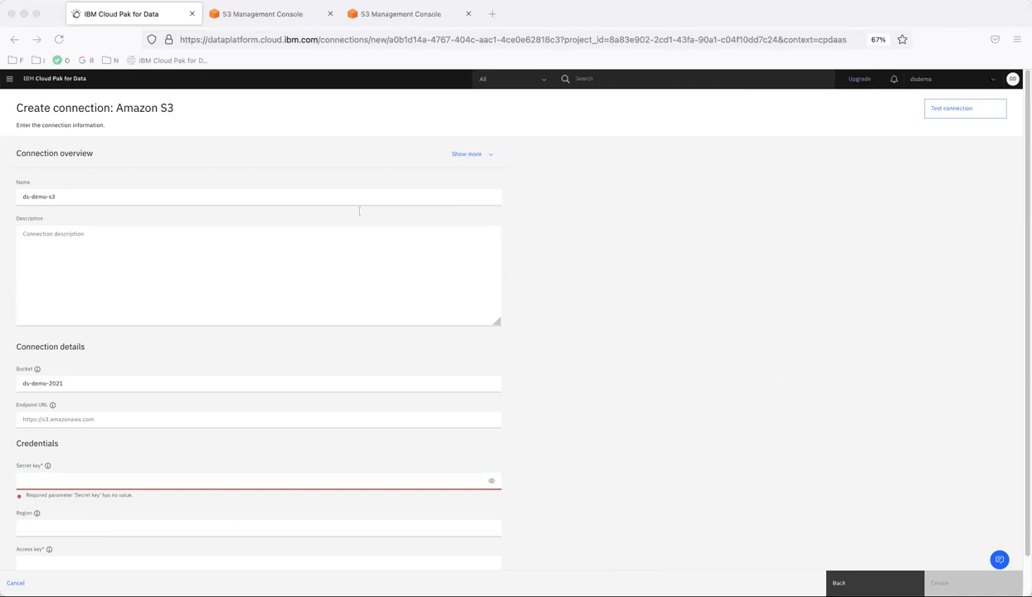
key(super+Tab)
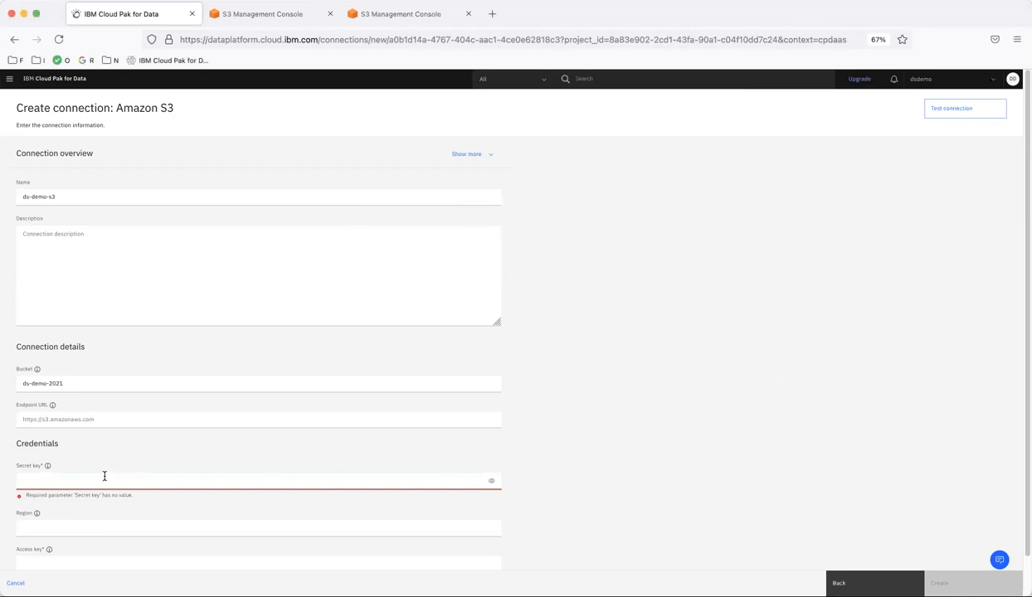
click(103, 476)
key(super+v)
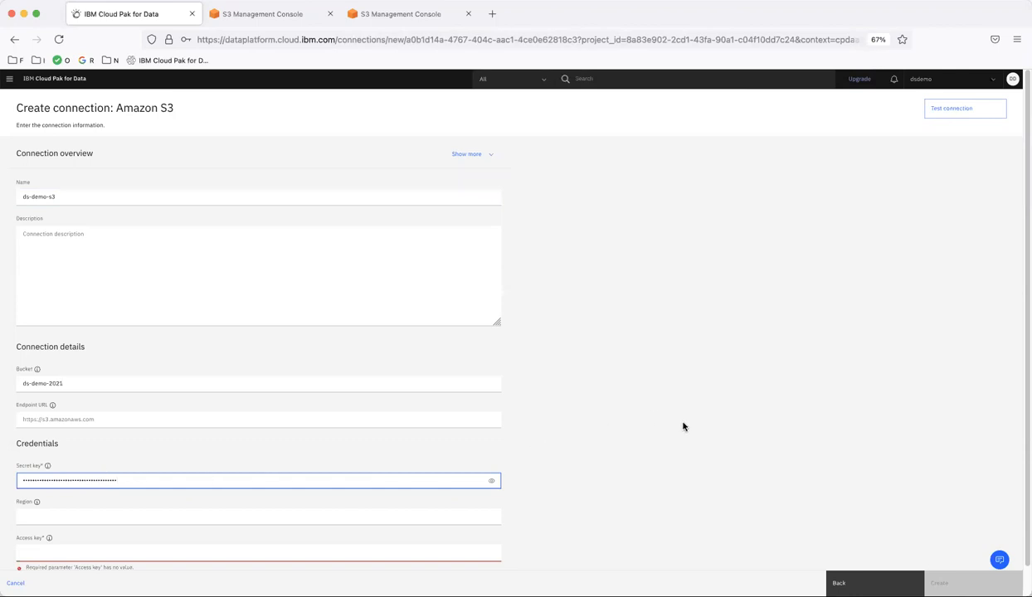
Copy the AWS access key from the other application and paste it as the connection's access key.
scroll(683, 428, down, 2)
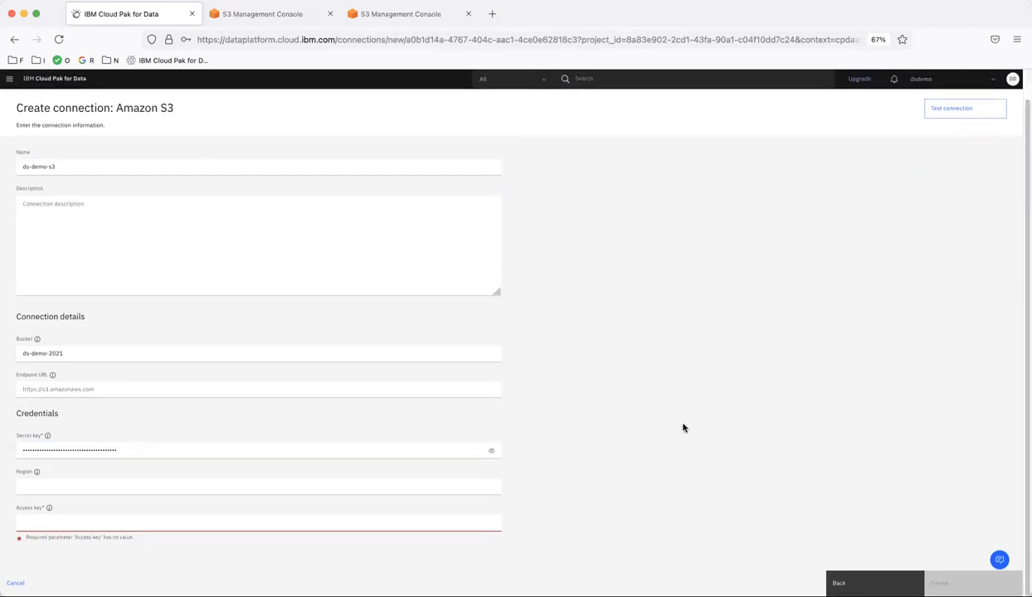
key(super+Tab)
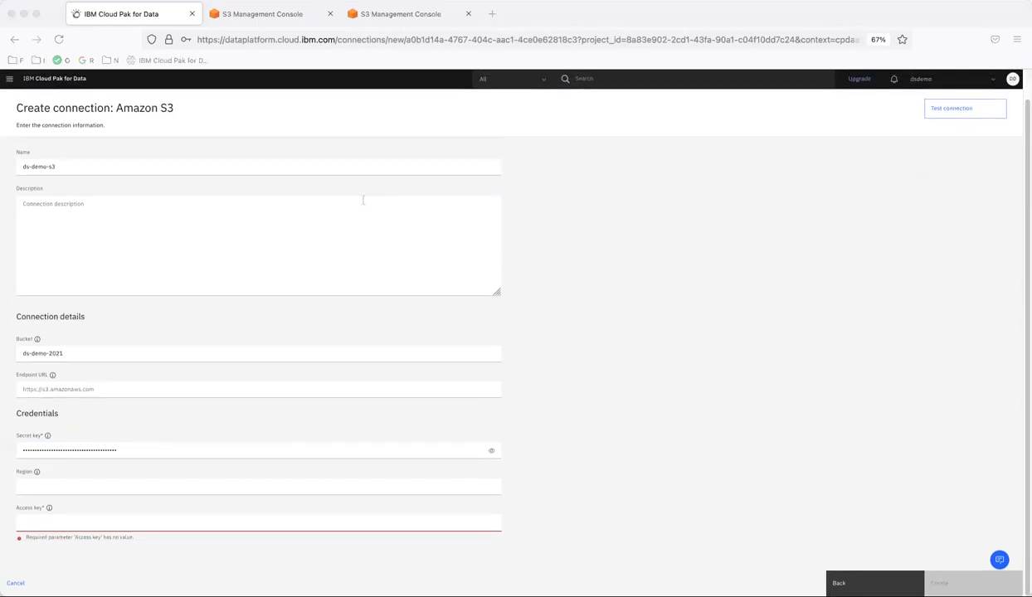
key(super+Tab)
click(64, 520)
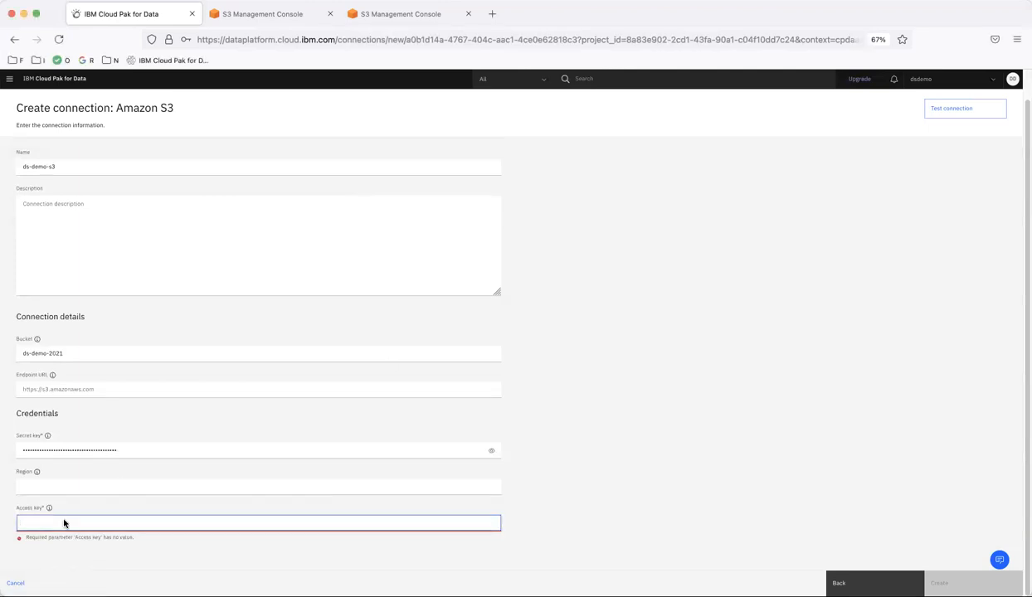
key(super+v)
click(704, 423)
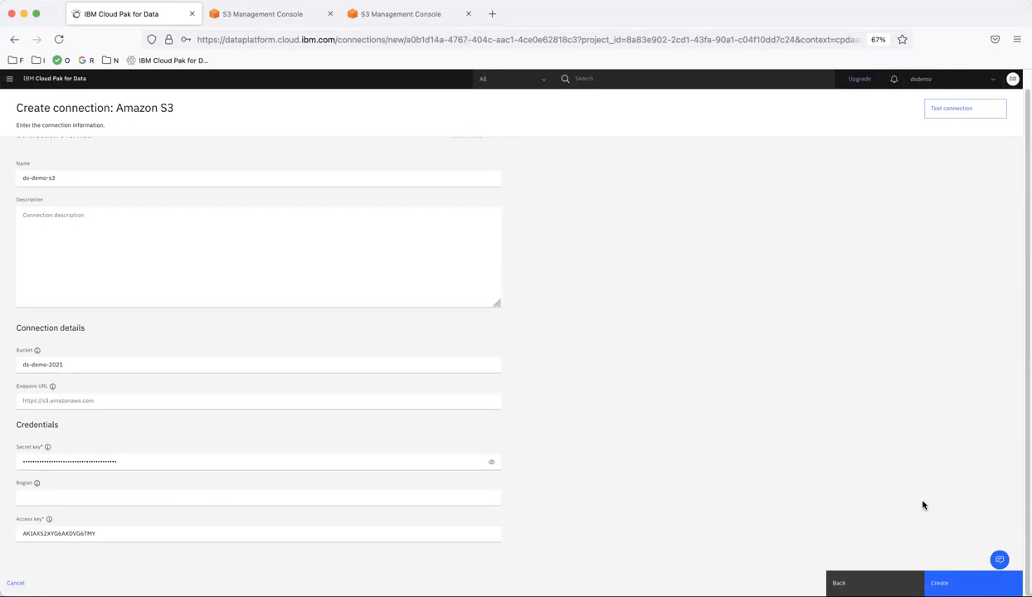
Test the Amazon S3 connection and create it, declining the browser's offer to update the saved password.
click(962, 109)
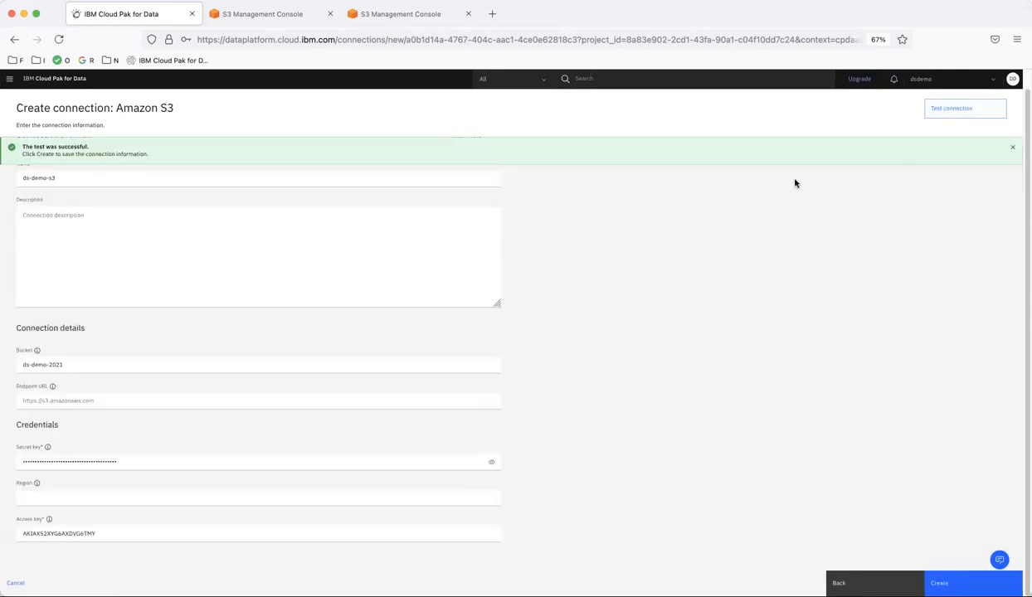
click(946, 583)
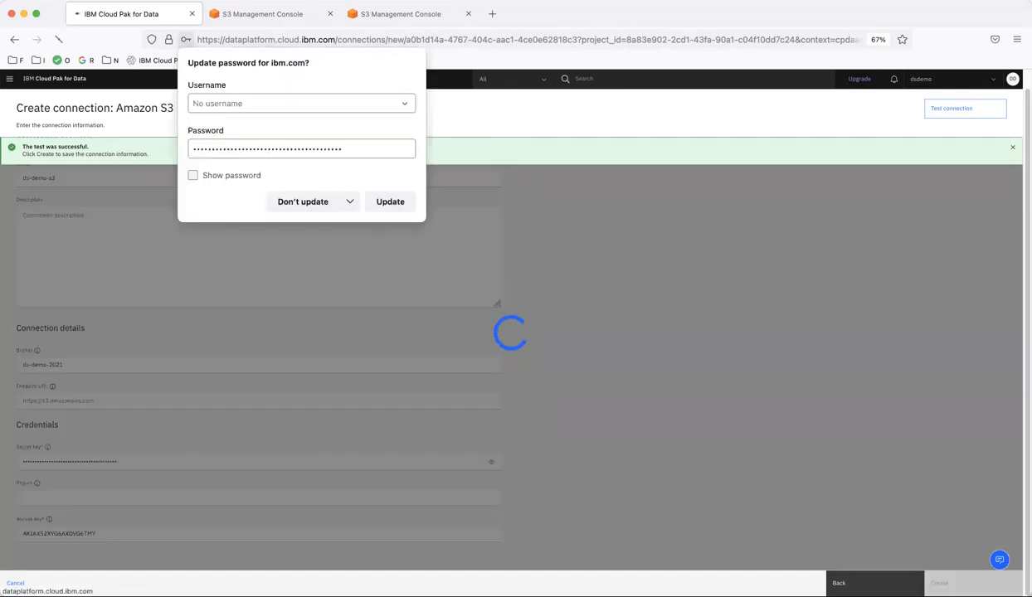
click(316, 208)
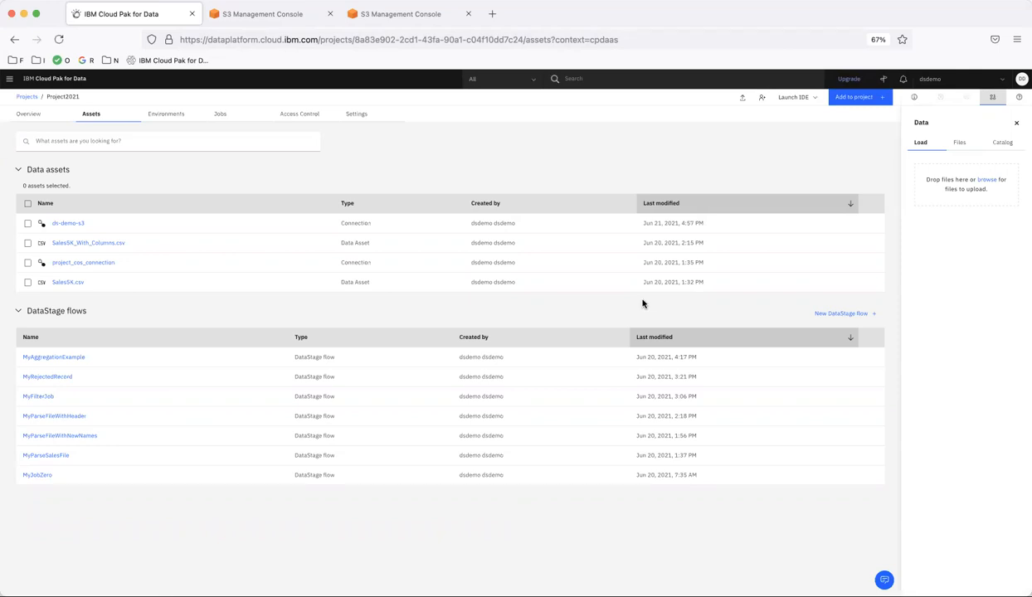
Open cloud.ibm.com in a new browser tab and go to the service credentials of the Cloud Object Storage-Lite resource.
click(491, 14)
click(313, 40)
text(cloud.ibm.com/)
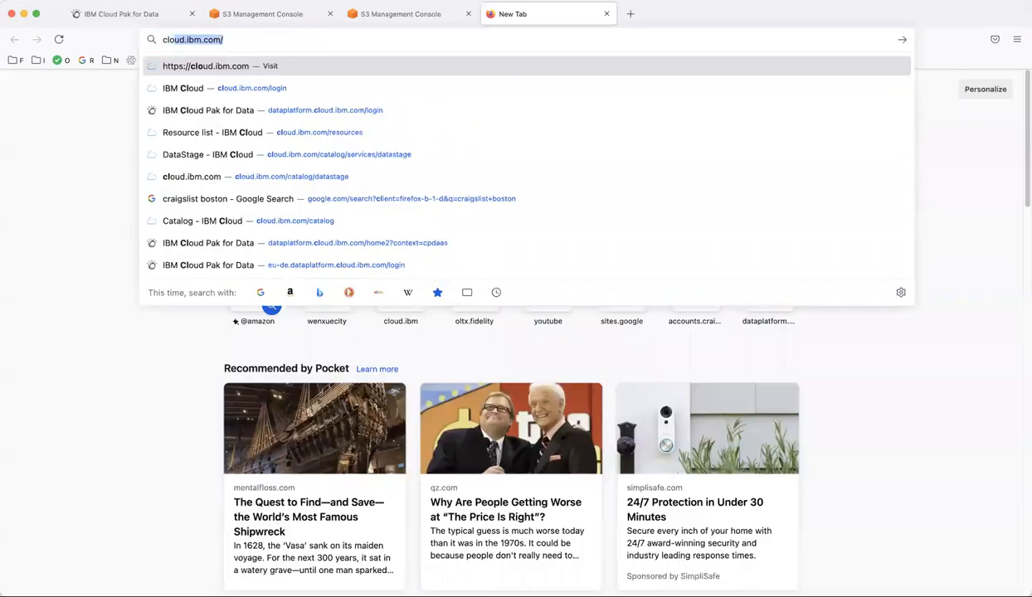
key(Return)
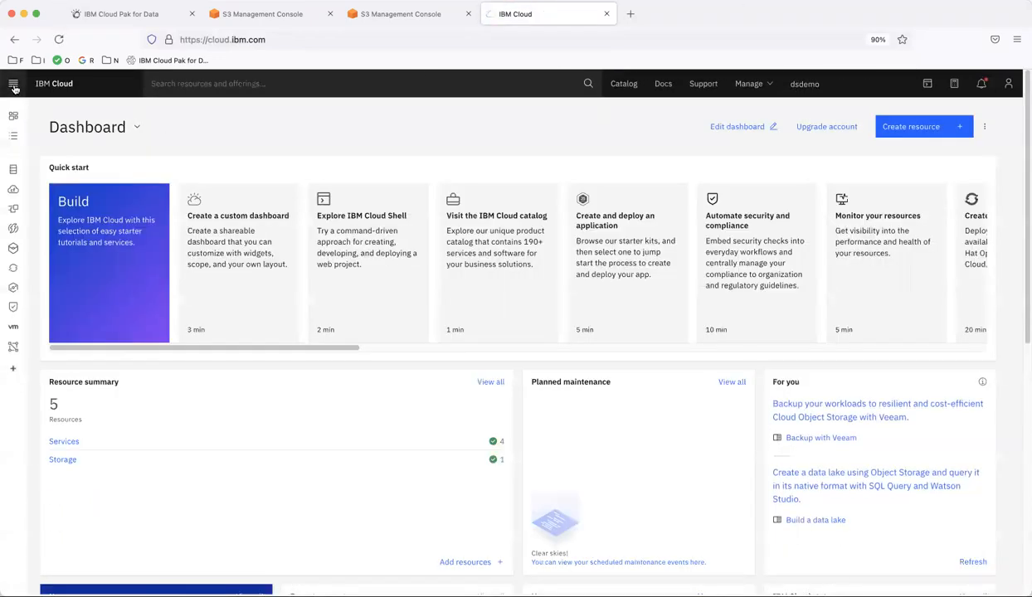
click(14, 84)
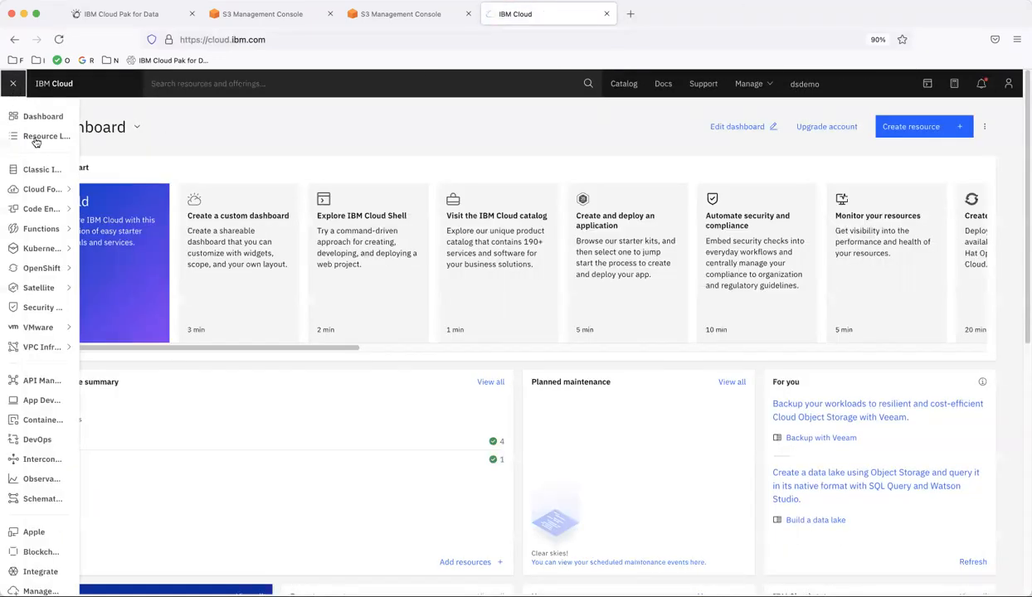
click(40, 138)
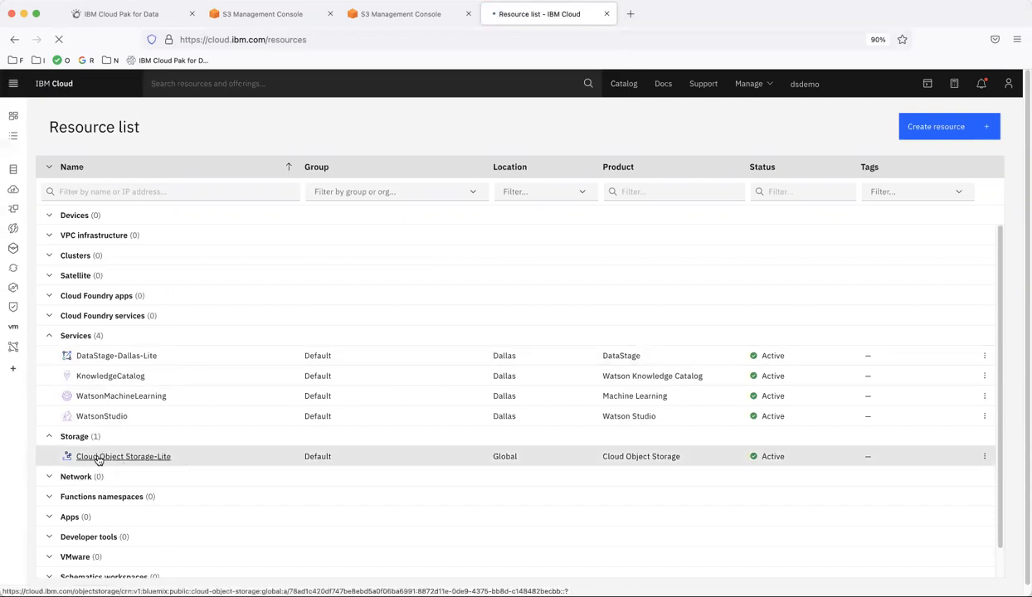
click(98, 461)
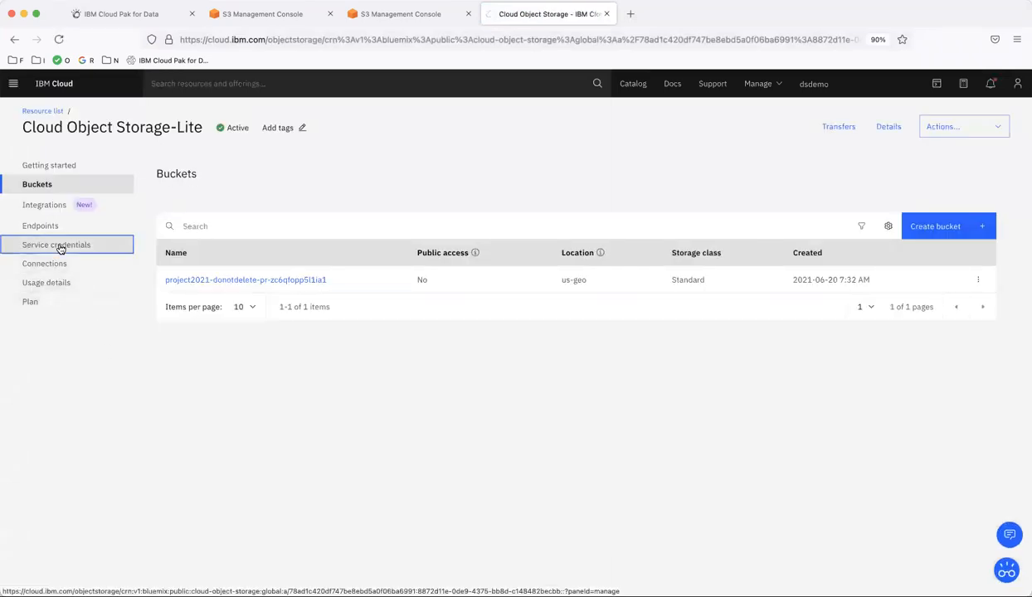
click(57, 245)
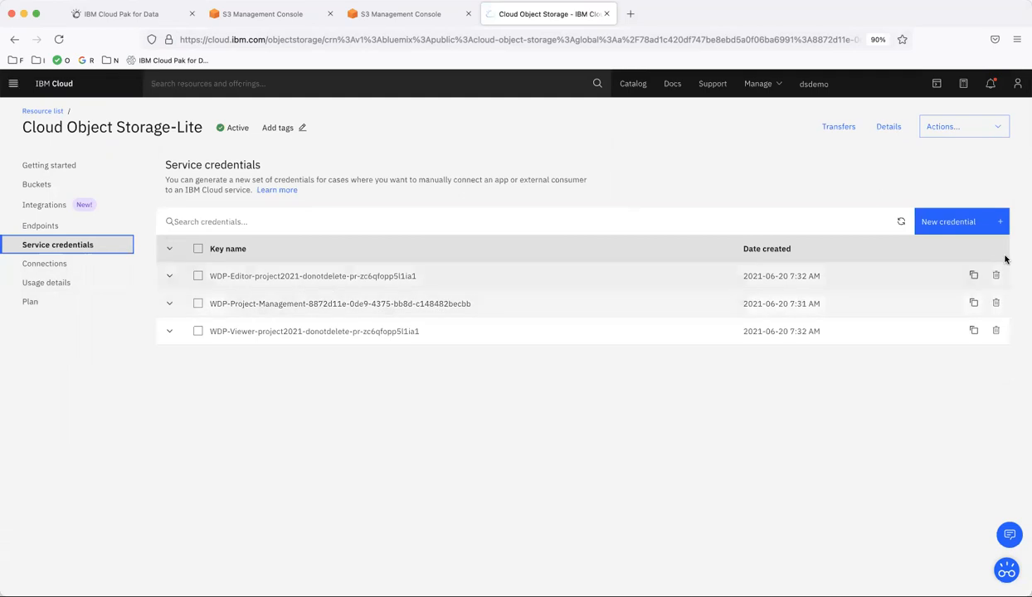
Create a credential named Service credentials-DataStage with the Writer role and the HMAC credential included.
click(972, 224)
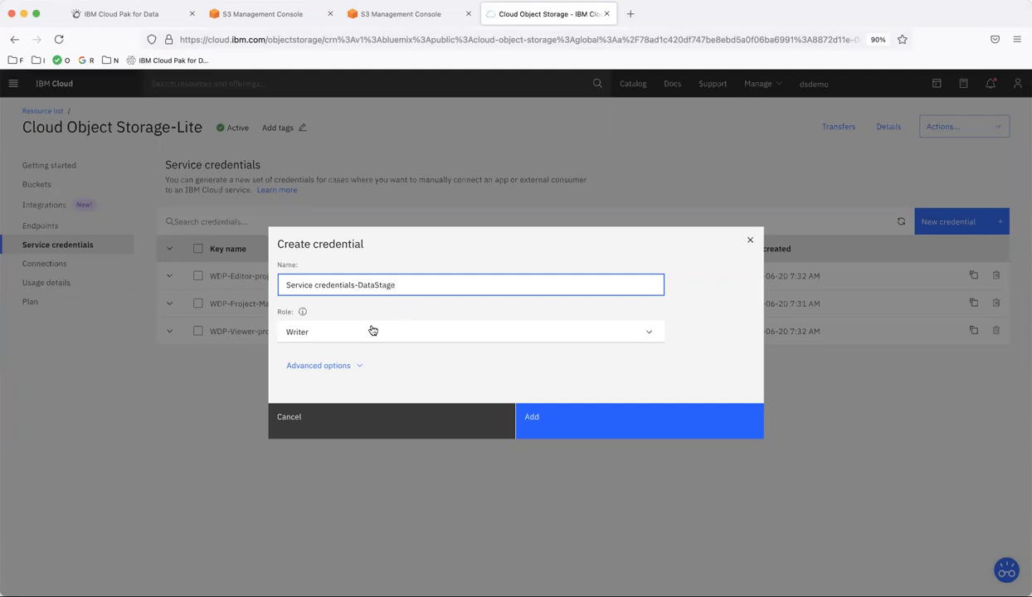
click(337, 366)
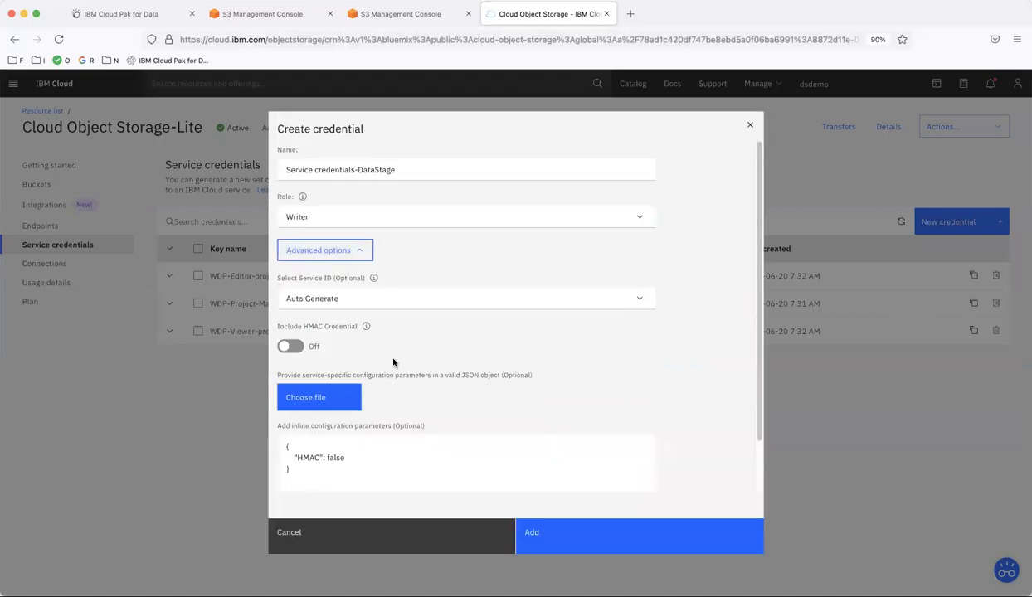
click(287, 347)
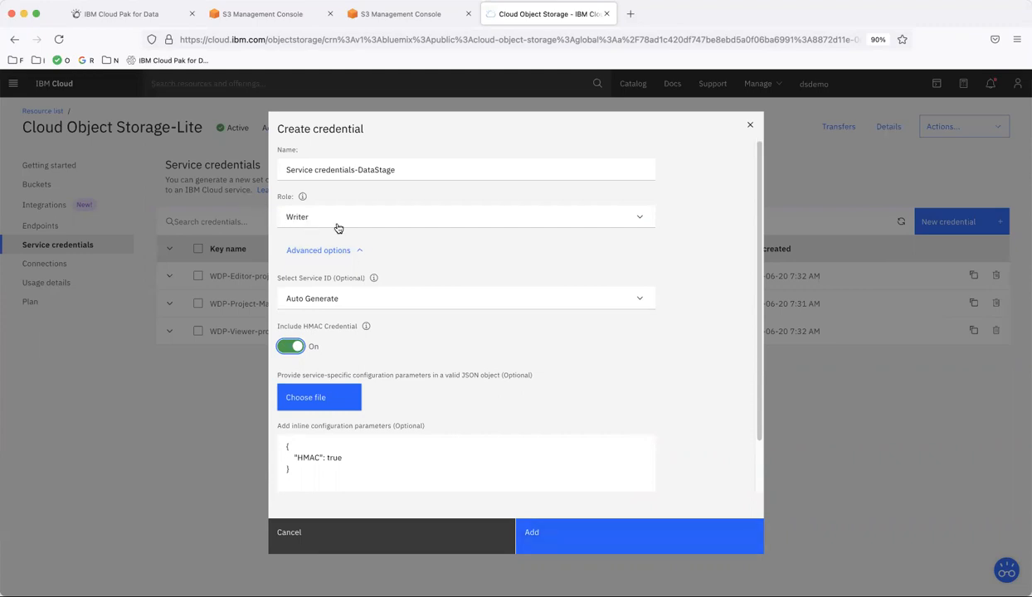
click(521, 527)
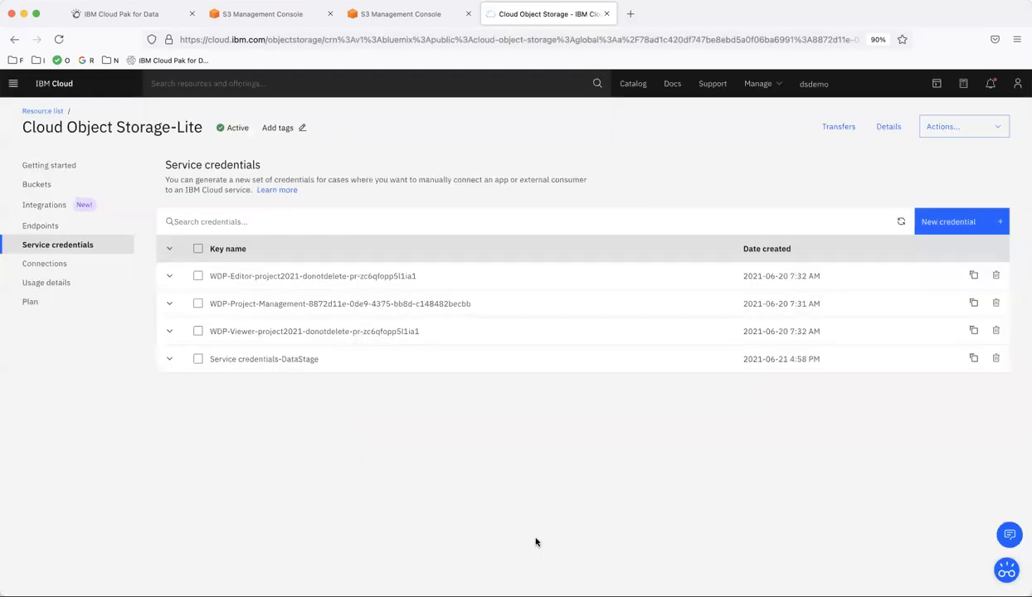
Expand the Service credentials-DataStage entry, copy its credential JSON and return to the IBM Cloud Pak for Data project.
click(168, 361)
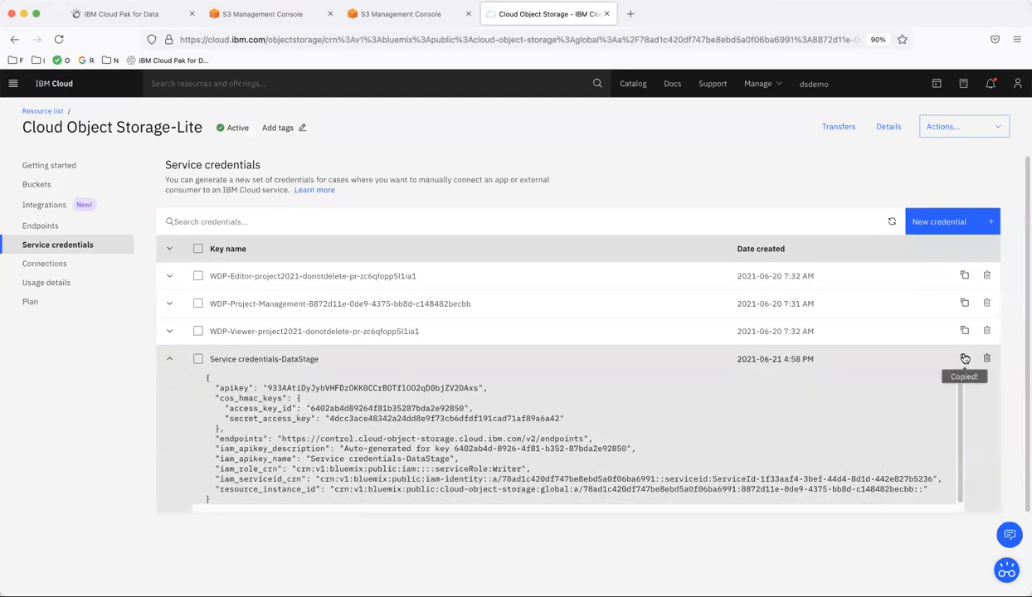
click(964, 358)
click(122, 18)
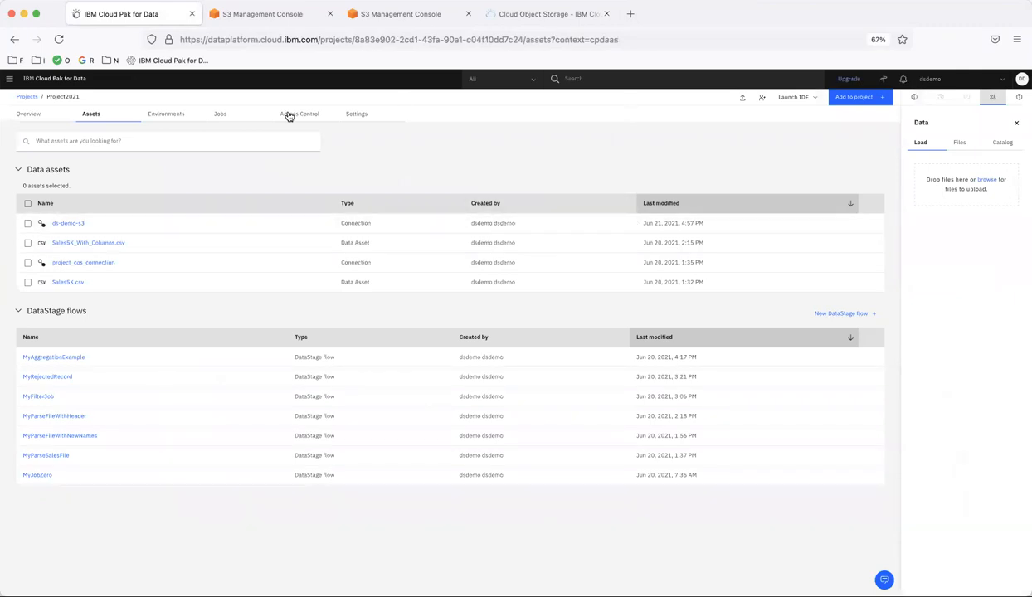
Add a new connection to the project, searching the connection types for object and selecting Cloud Object Storage.
click(854, 98)
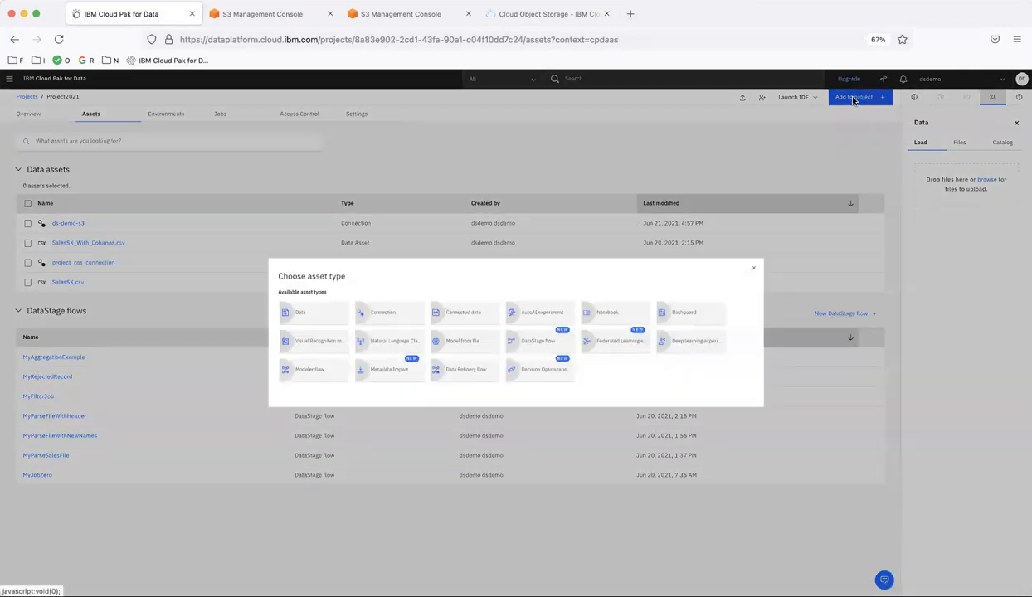
click(392, 319)
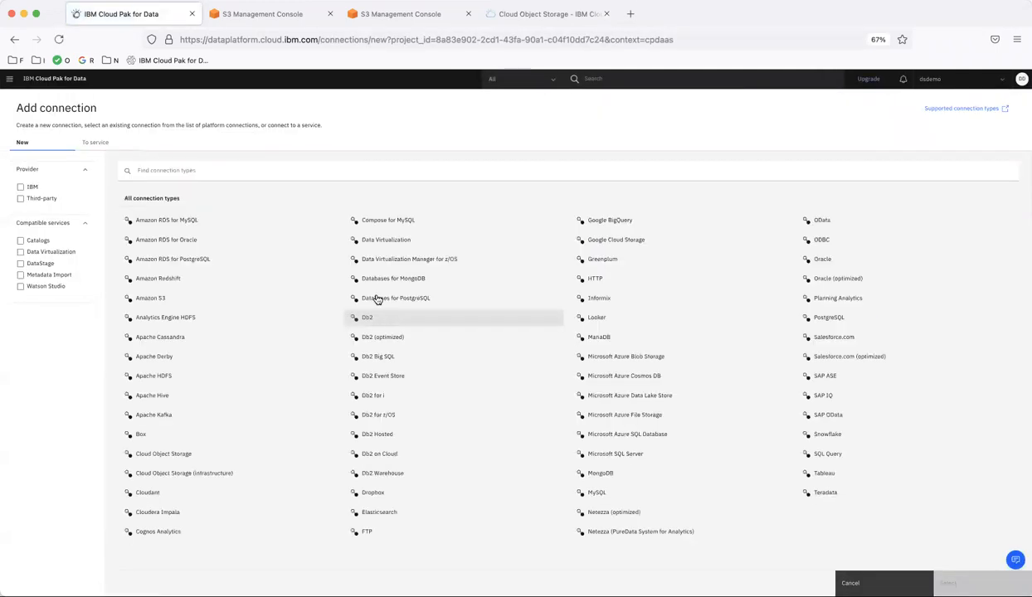
click(283, 170)
text(object)
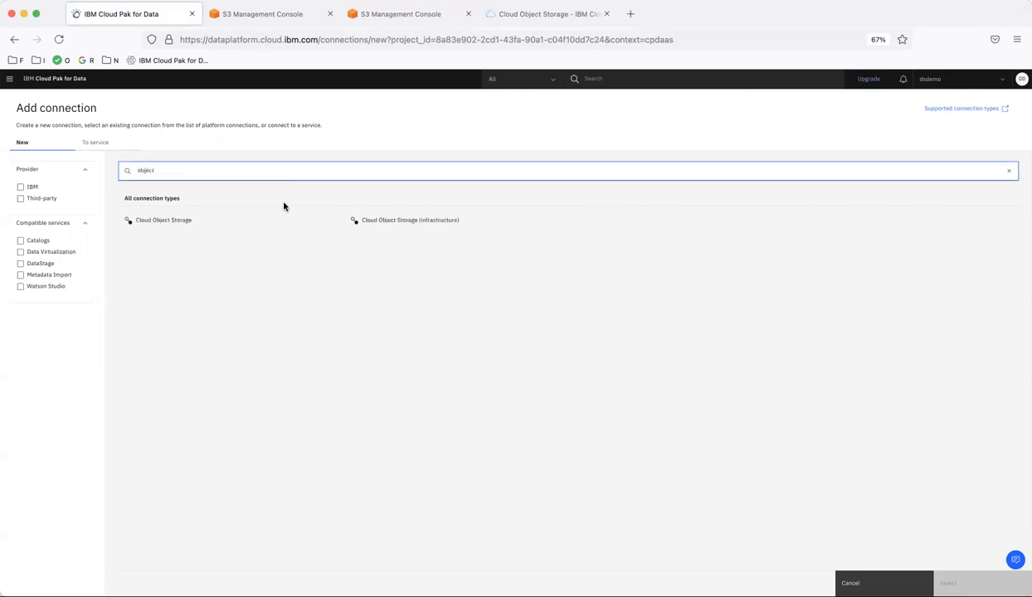
click(183, 221)
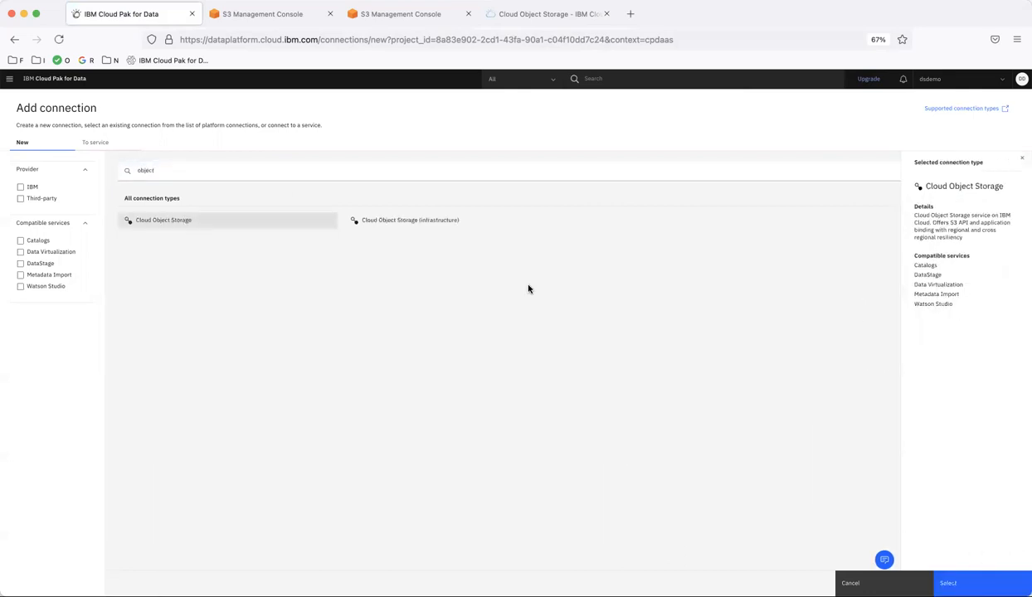
click(978, 583)
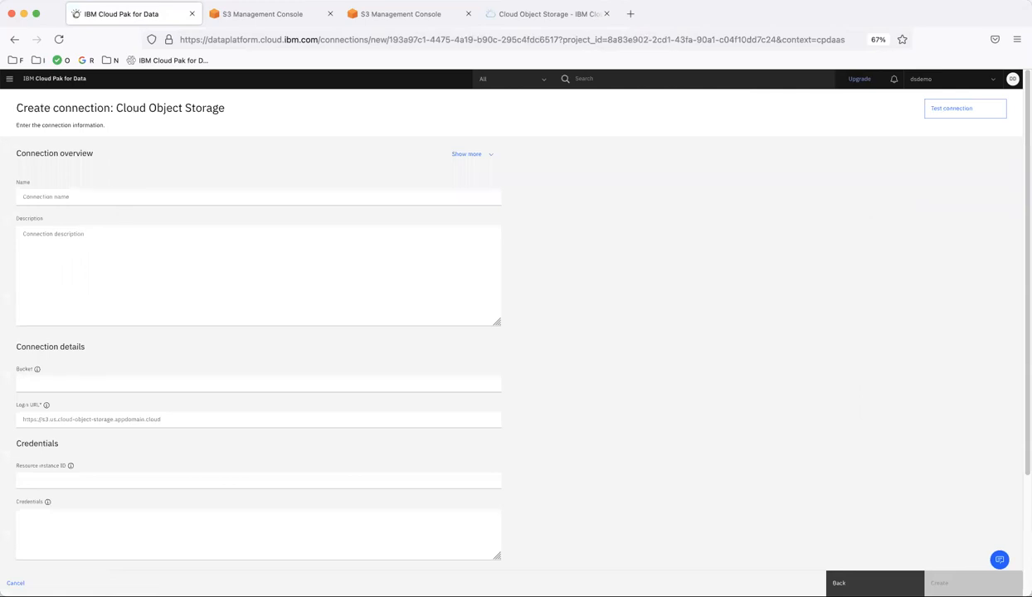
Name the connection ds-demo-COS and paste the copied service credential JSON as its credentials.
click(94, 196)
text(ds-demo-COS)
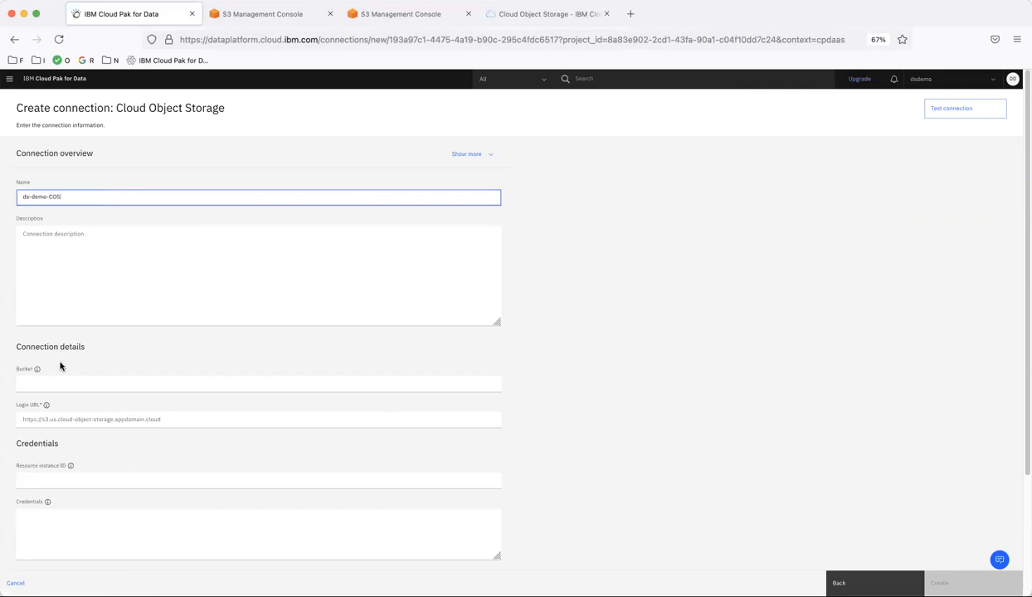
click(54, 524)
key(super+v)
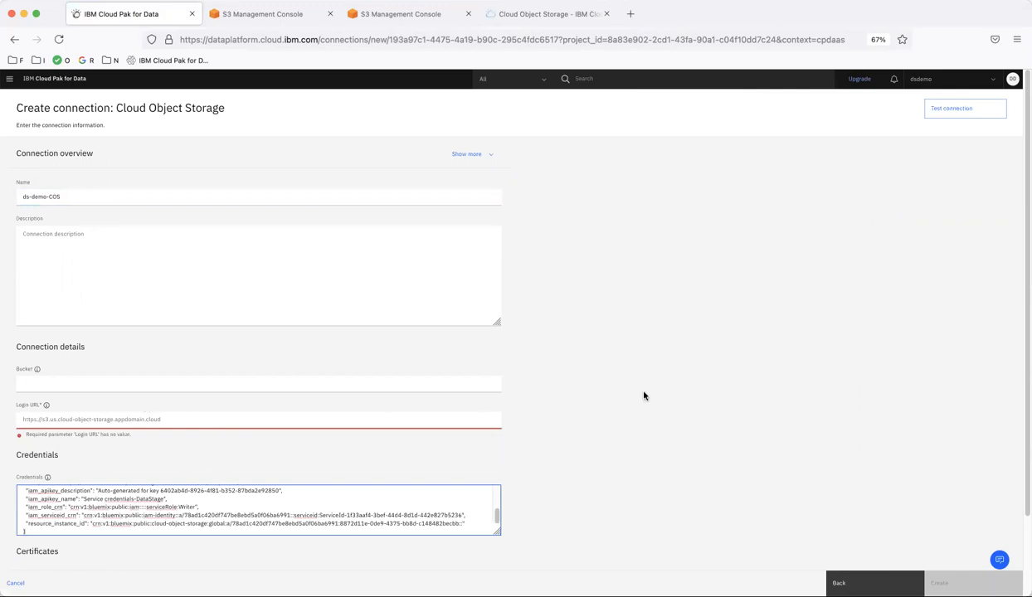
scroll(644, 395, down, 2)
scroll(643, 396, up, 2)
Copy the public us-geo endpoint with Cross Region resiliency from the Cloud Object Storage-Lite endpoints in IBM Cloud.
click(518, 15)
click(33, 224)
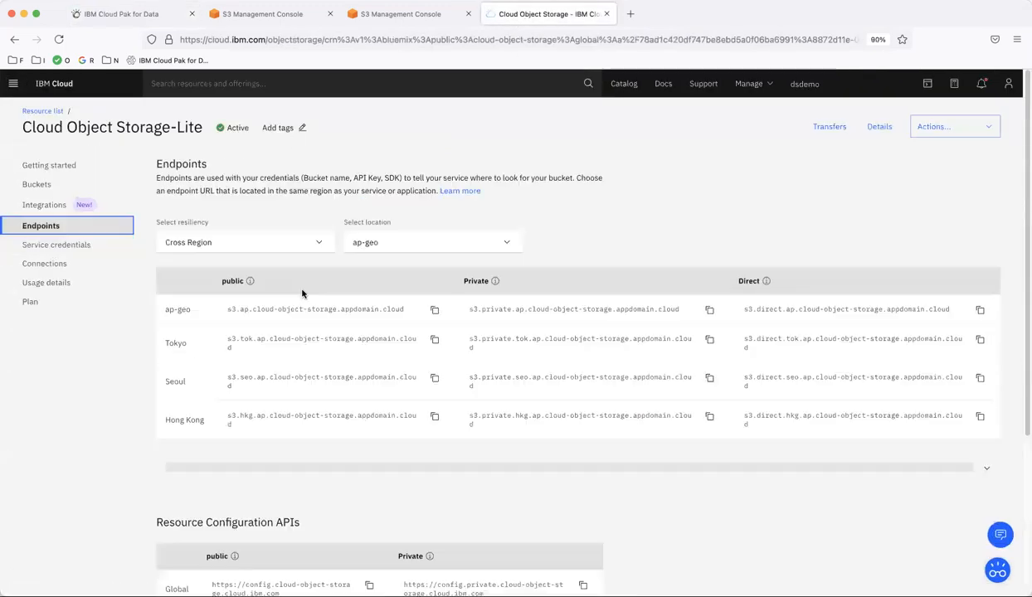
click(386, 245)
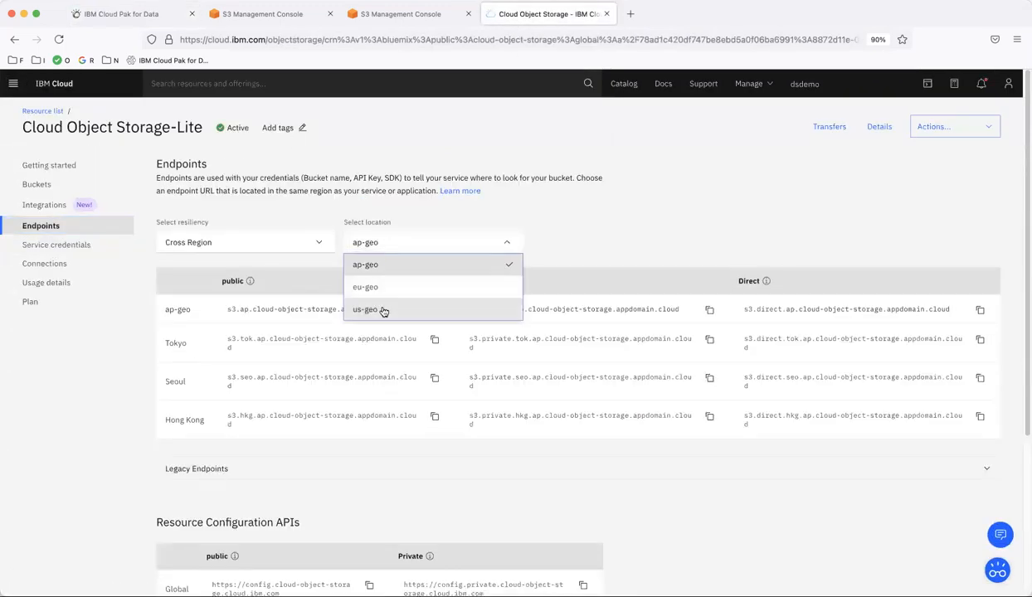
click(382, 310)
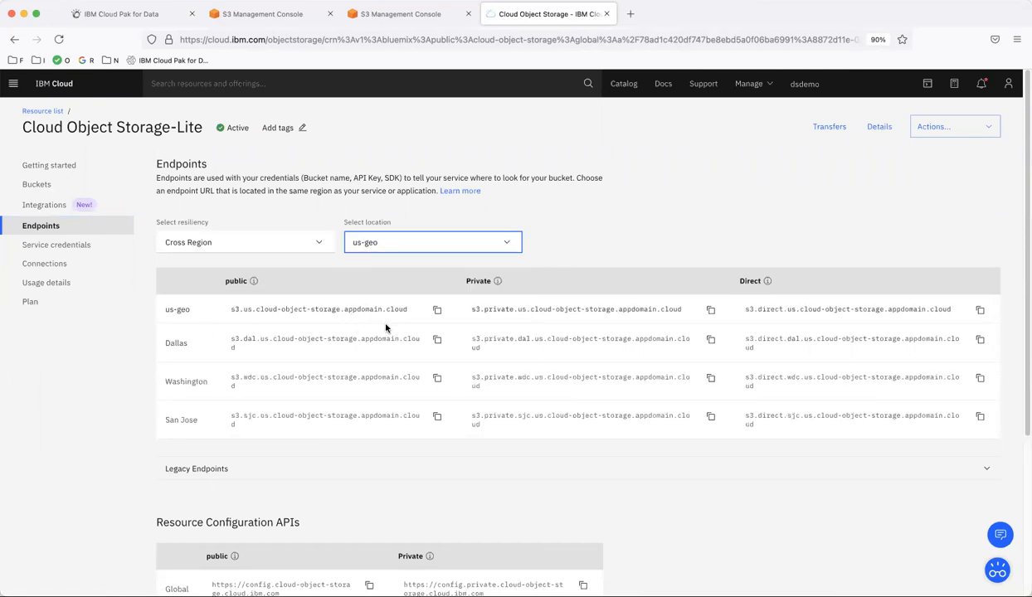
click(437, 311)
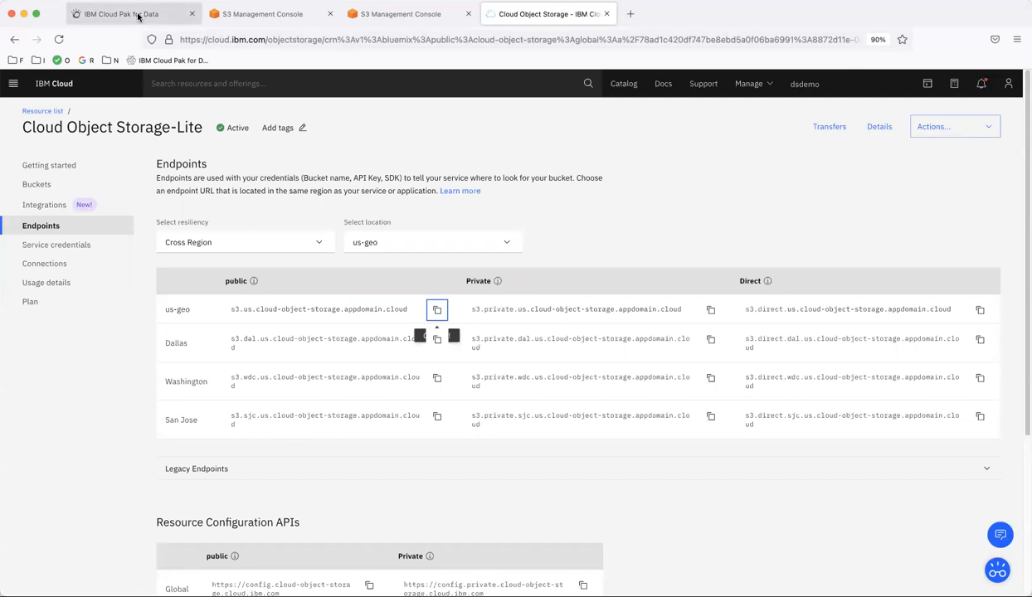
Back in the Cloud Pak for Data connection, paste s3.us.cloud-object-storage.appdomain.cloud as the login URL, then test and create the connection.
click(135, 15)
click(76, 419)
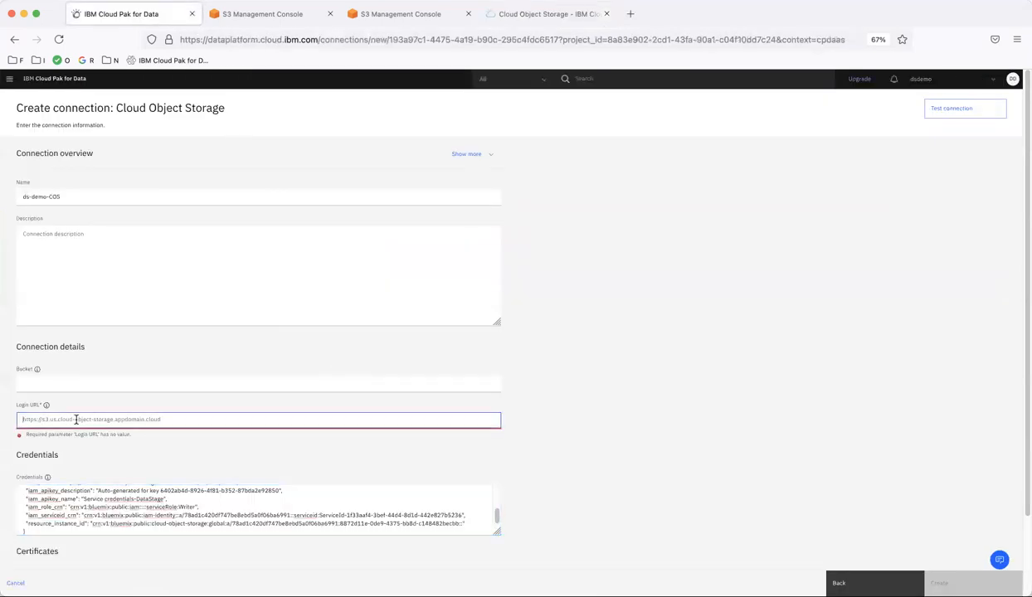
key(super+v)
click(955, 108)
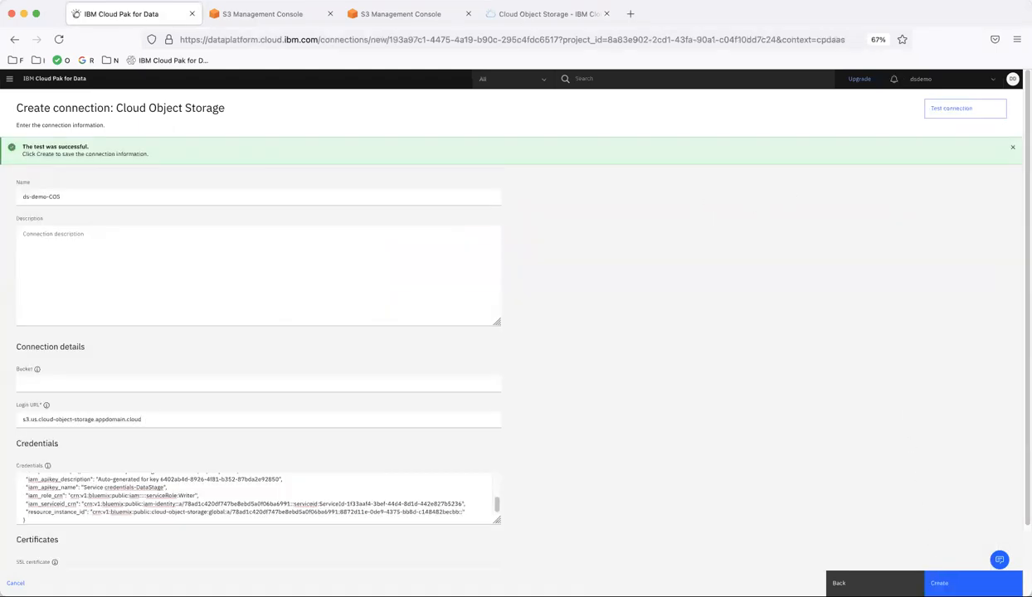
click(954, 584)
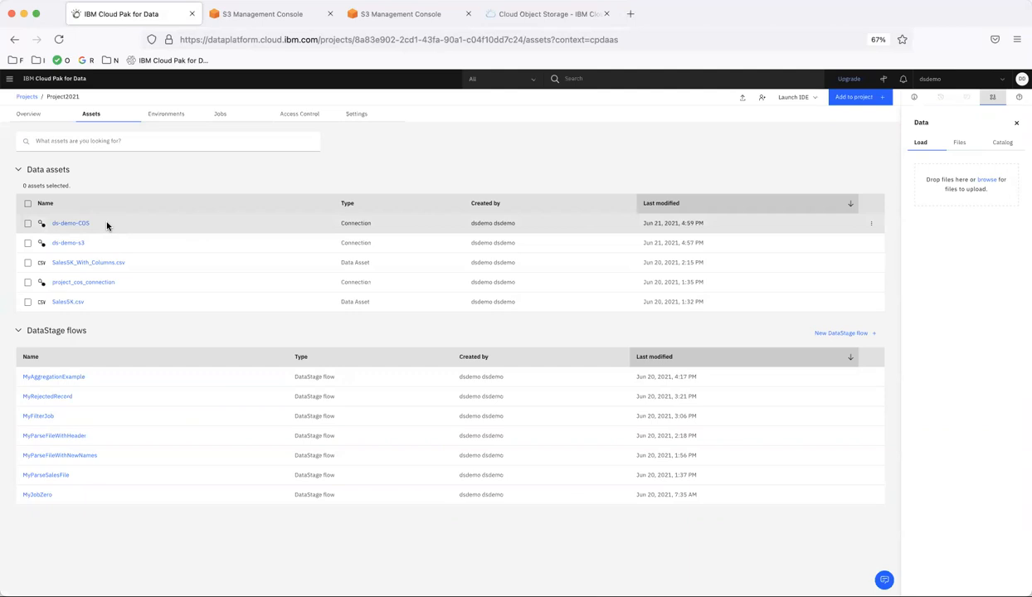
Create a new DataStage flow named MyS3_2_COS in the project.
click(840, 335)
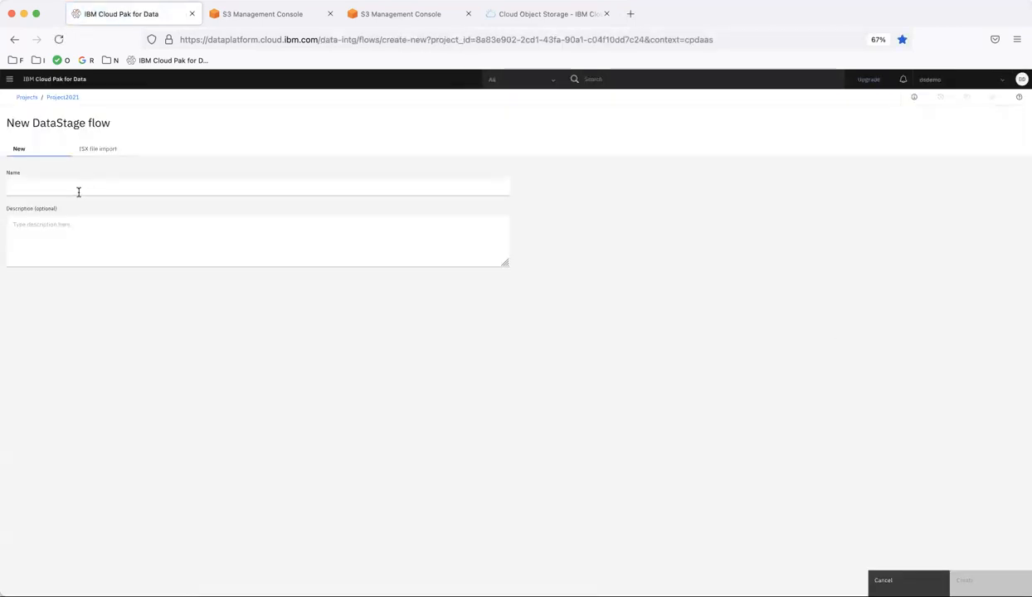
click(77, 192)
text(MyS3_2_COS)
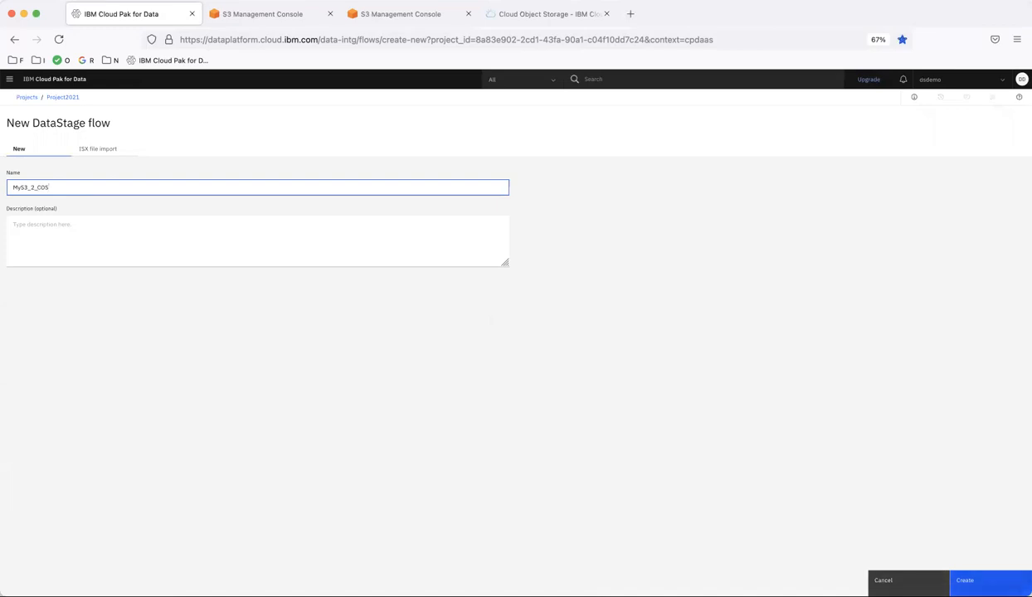
click(967, 580)
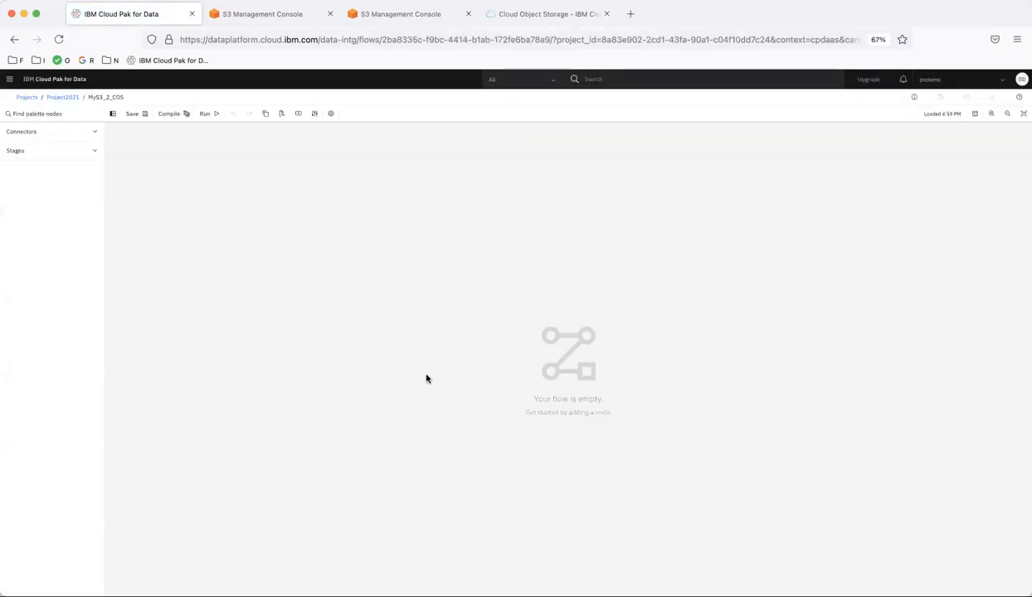
Add Sales5K_With_Columns.csv from the ds-demo-s3 connection to the canvas with the Asset browser, previewing its data first.
click(42, 132)
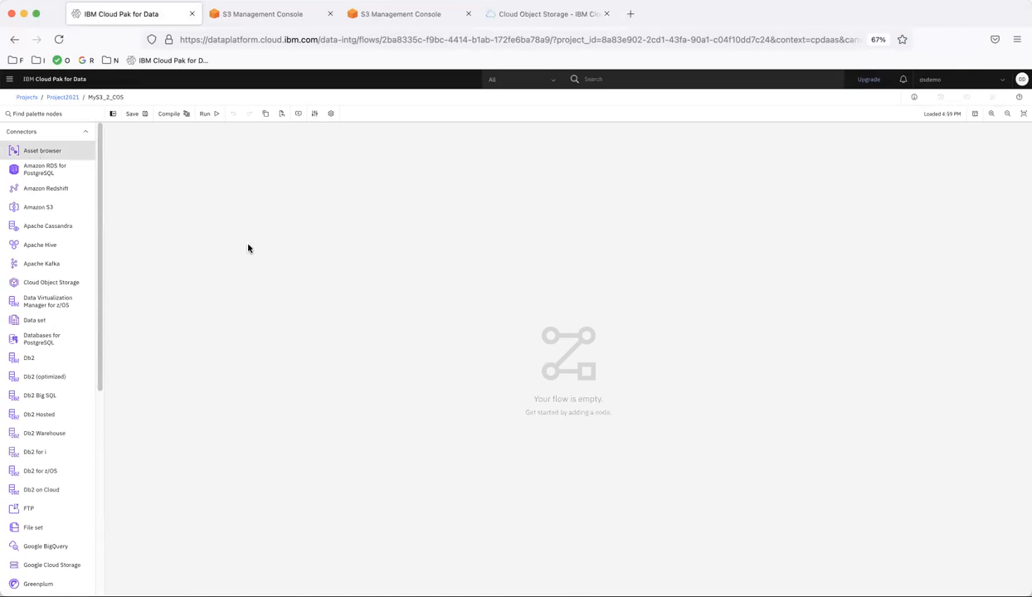
drag(42, 151, 248, 246)
click(70, 149)
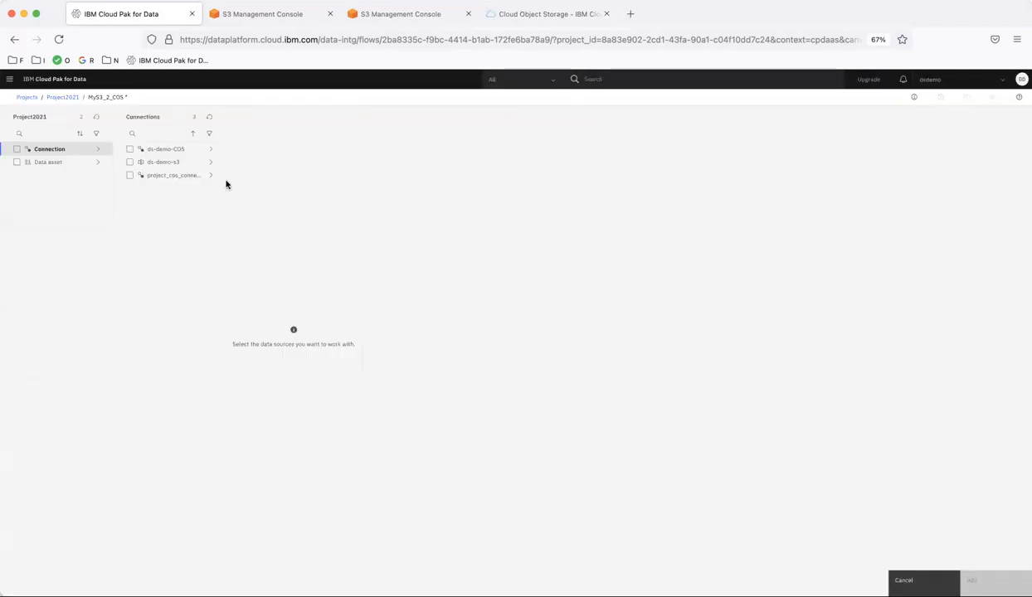
click(167, 162)
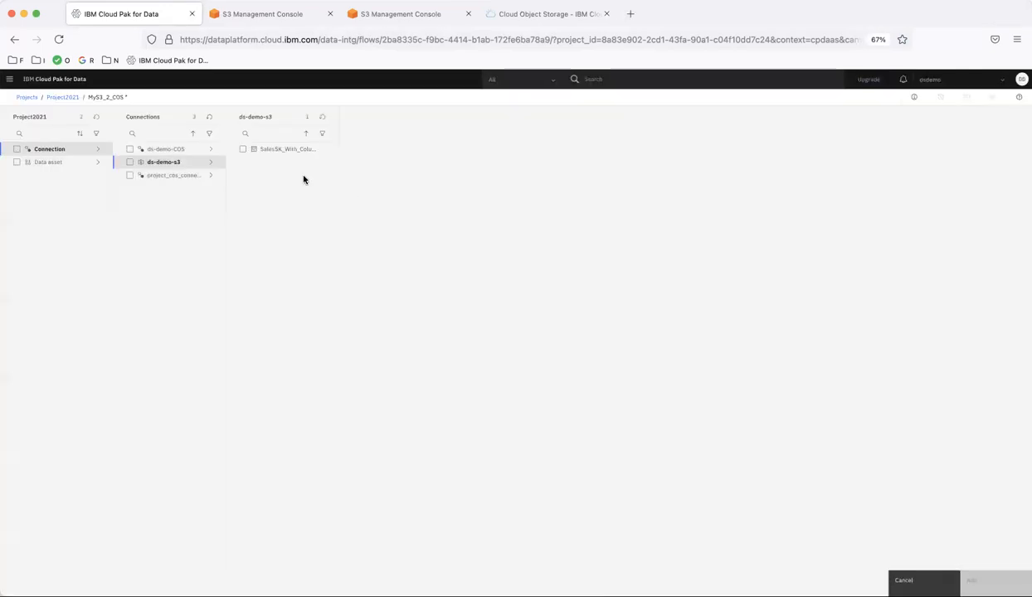
click(243, 149)
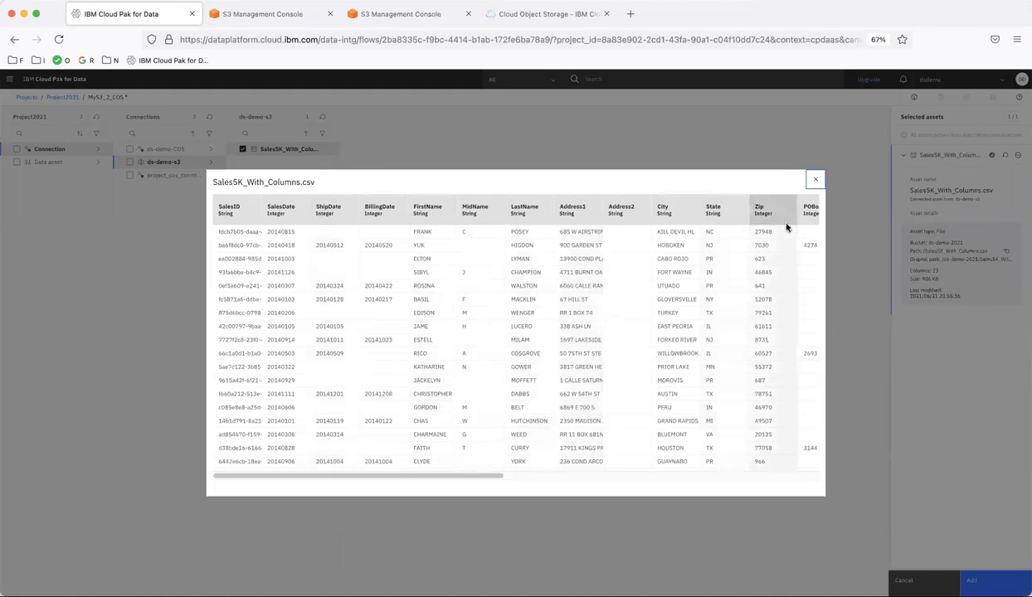
click(813, 176)
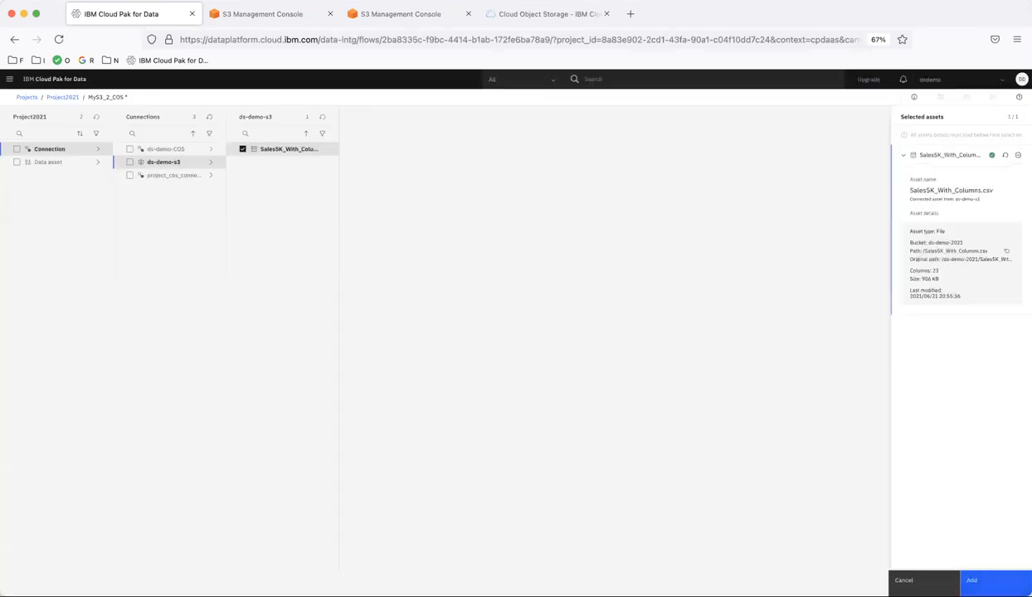
click(991, 580)
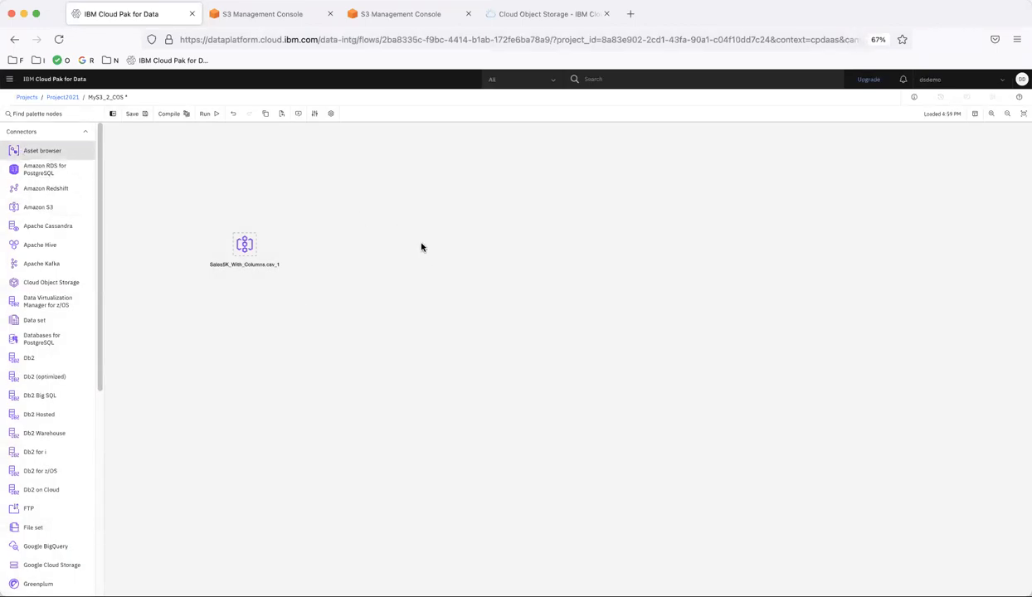
Add the project2021 bucket folder from the ds-demo-COS connection to the canvas and link the S3 source to it.
click(46, 152)
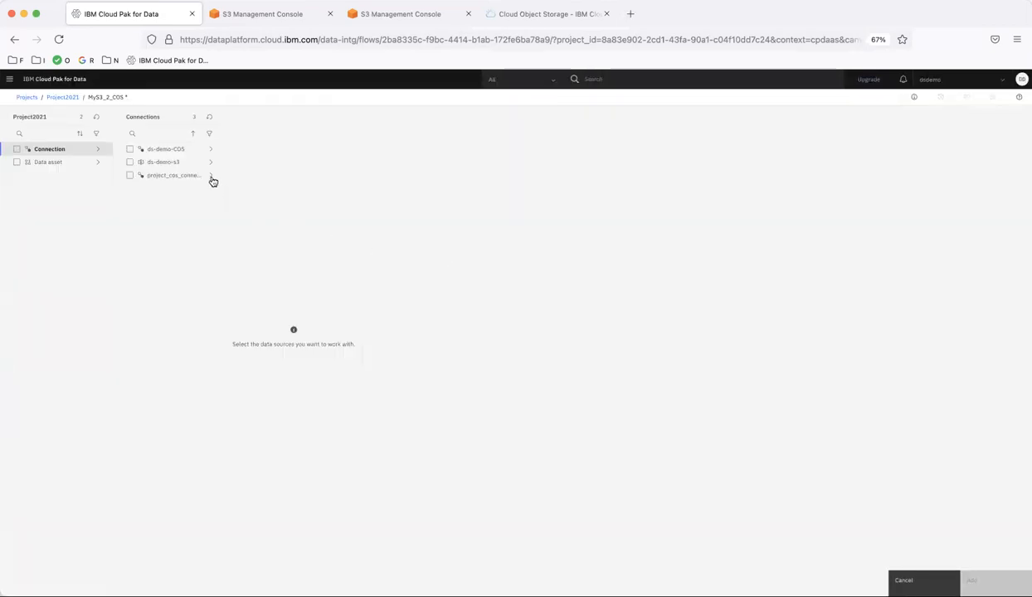
click(185, 151)
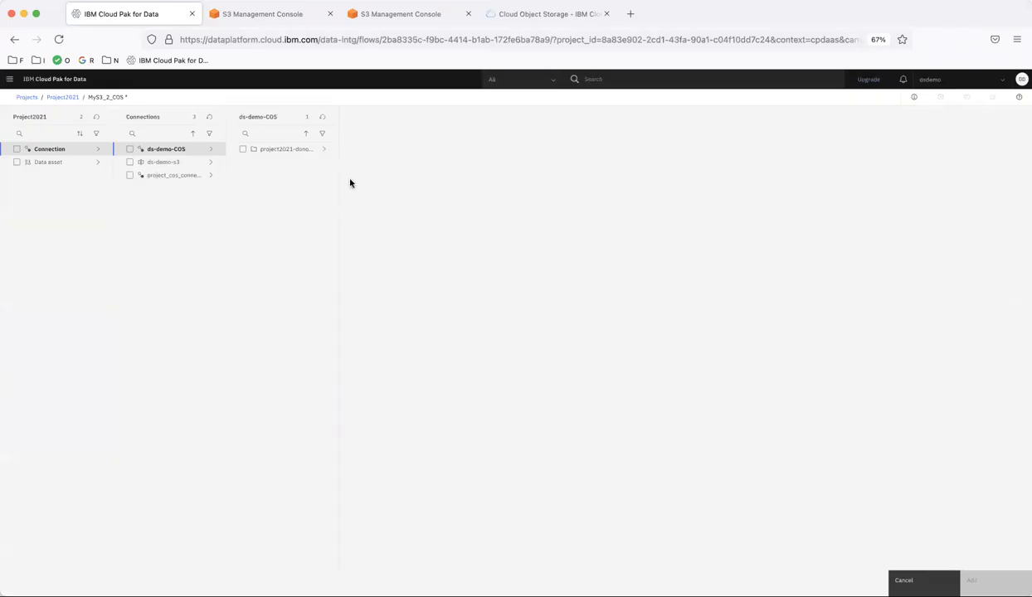
click(281, 150)
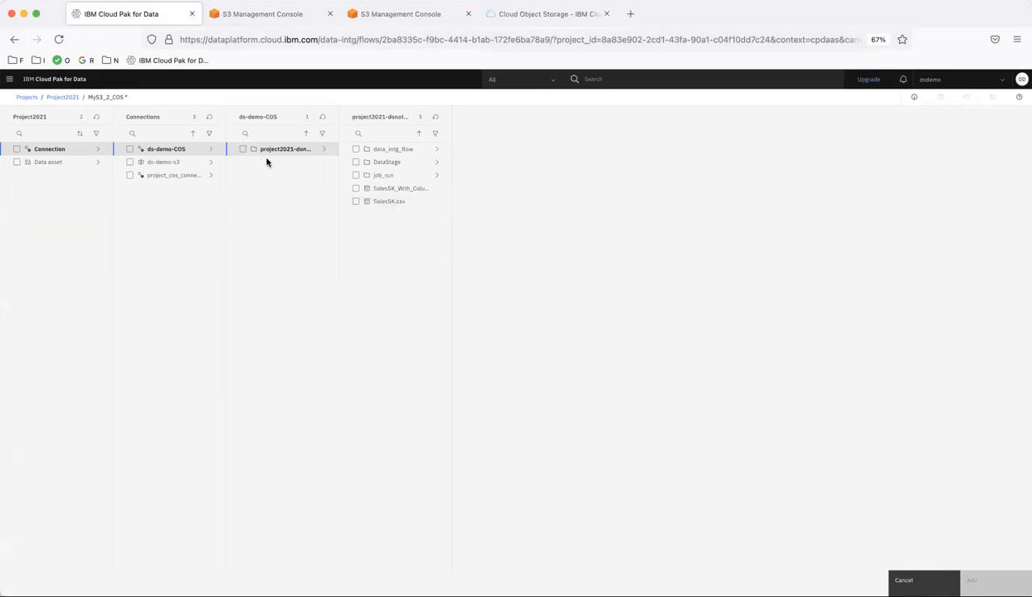
click(242, 149)
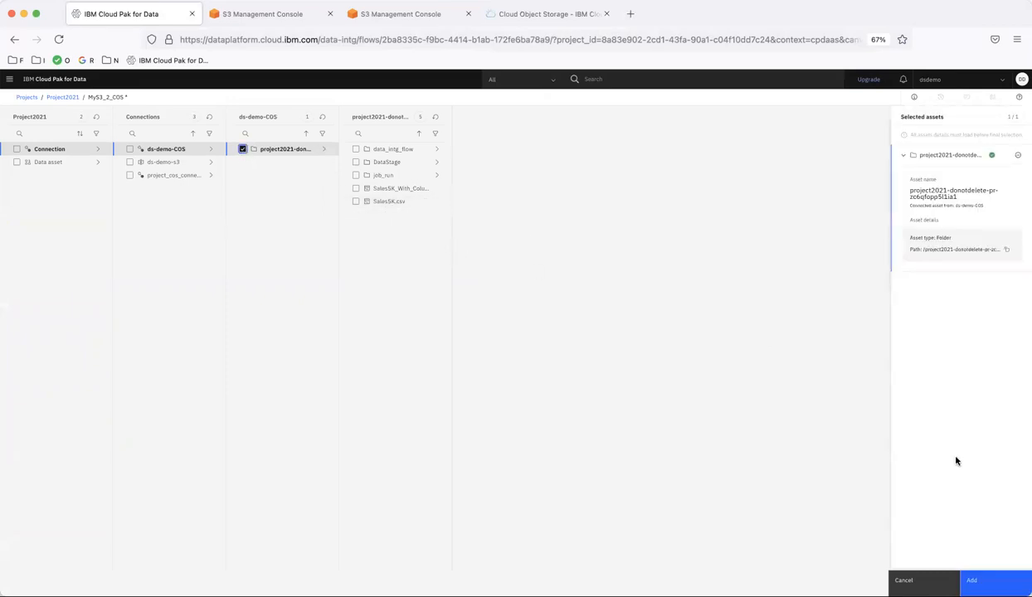
click(992, 580)
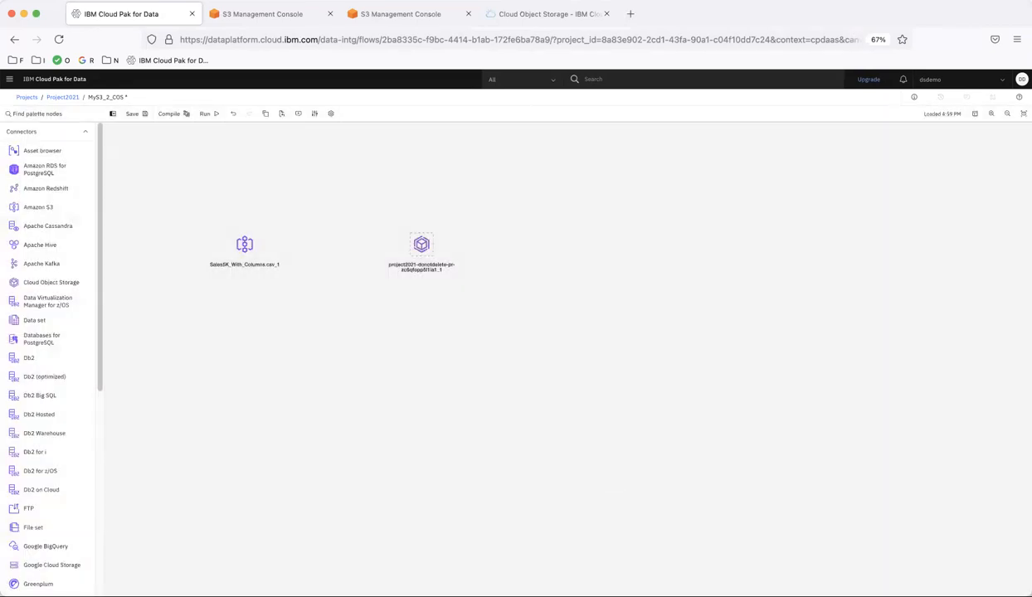
scroll(35, 451, down, 5)
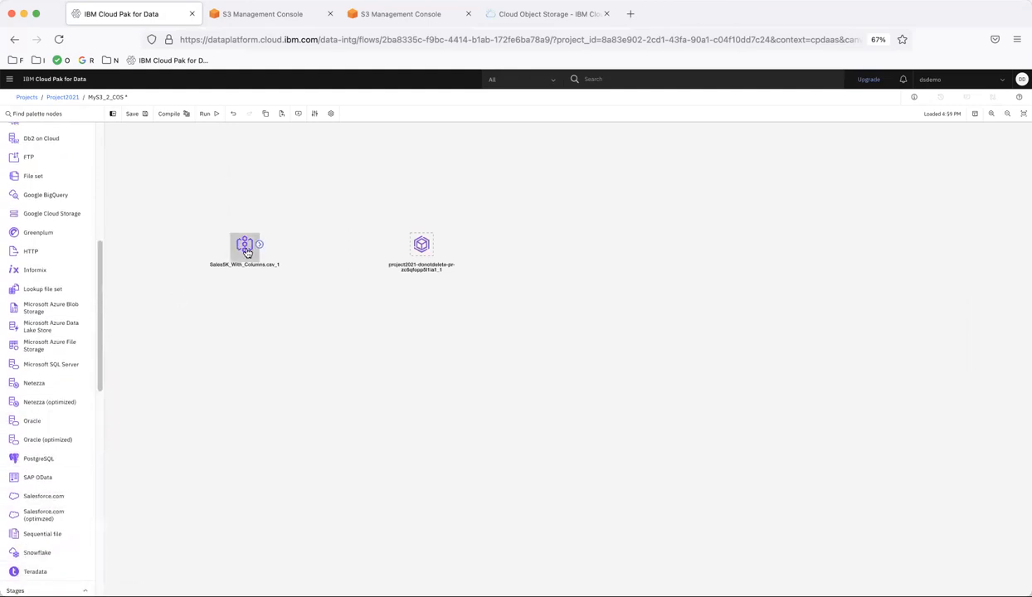
drag(259, 247, 426, 249)
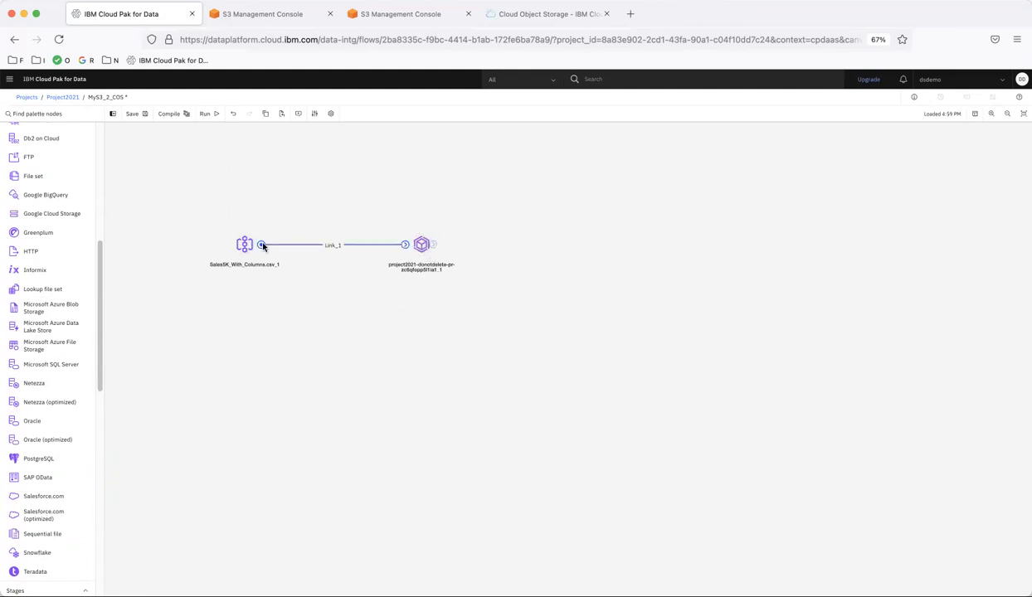
In the Amazon S3 source's stage properties, enable First line is header and review the remaining settings.
double_click(243, 245)
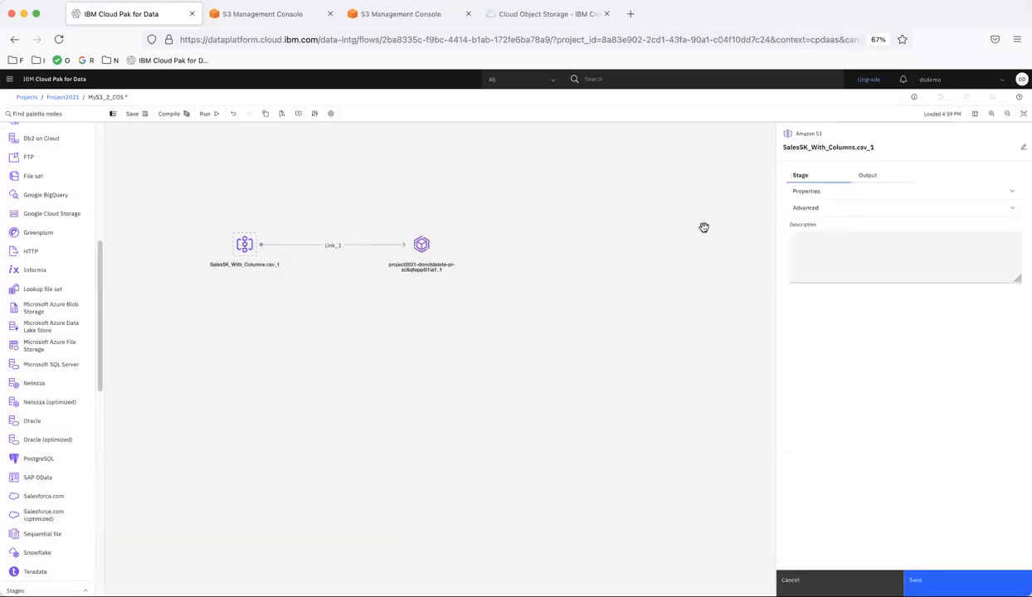
click(832, 194)
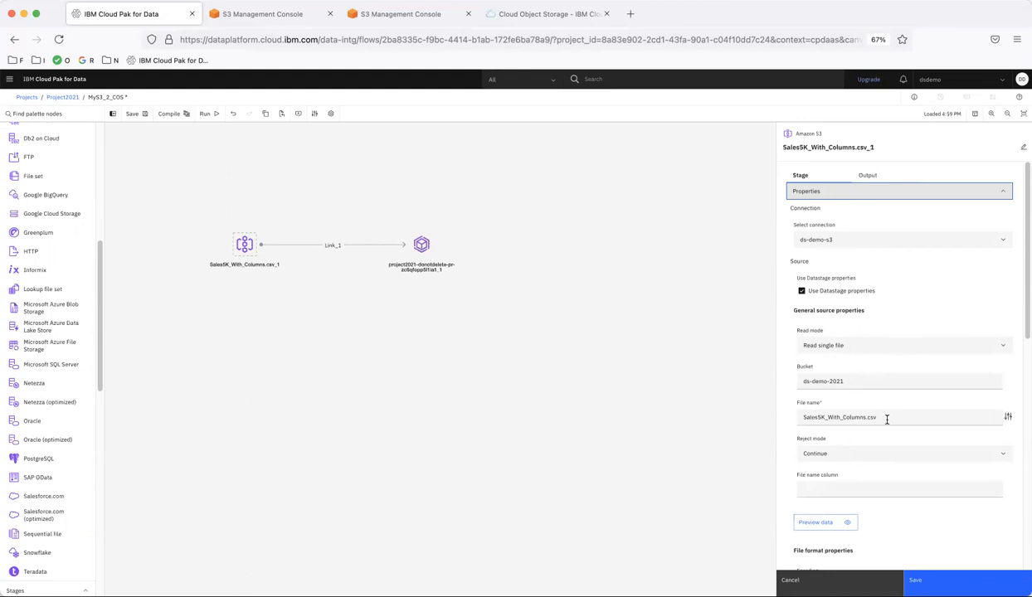
scroll(905, 486, down, 5)
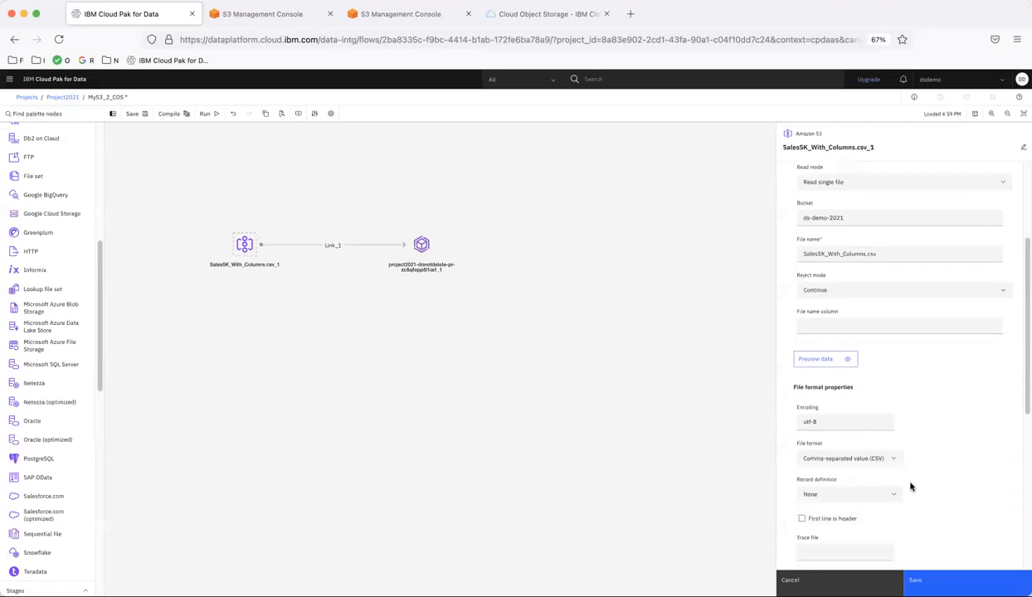
scroll(910, 487, down, 1)
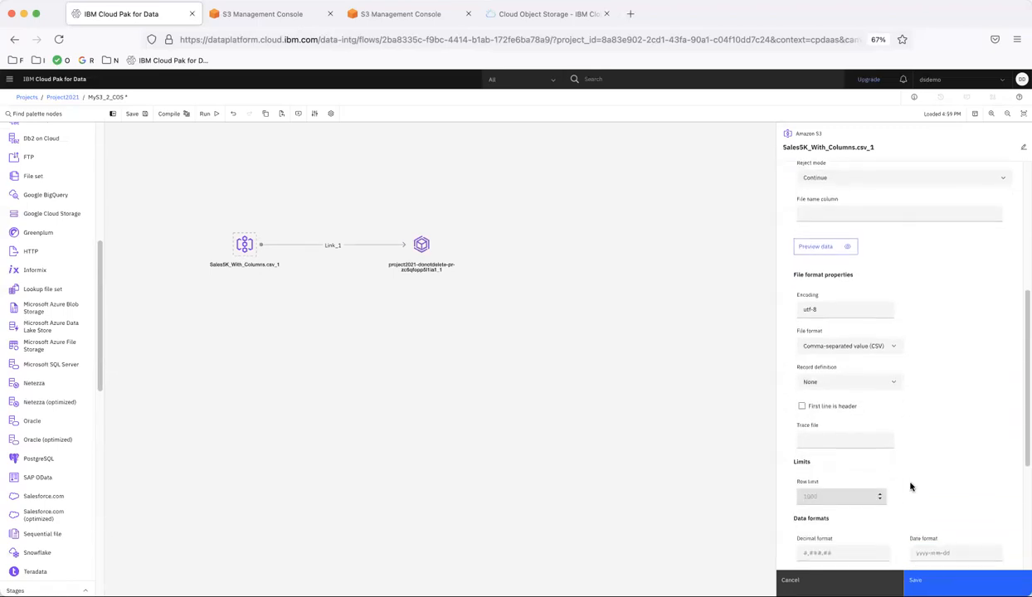
click(801, 406)
scroll(934, 425, down, 5)
scroll(933, 425, up, 6)
scroll(934, 425, up, 5)
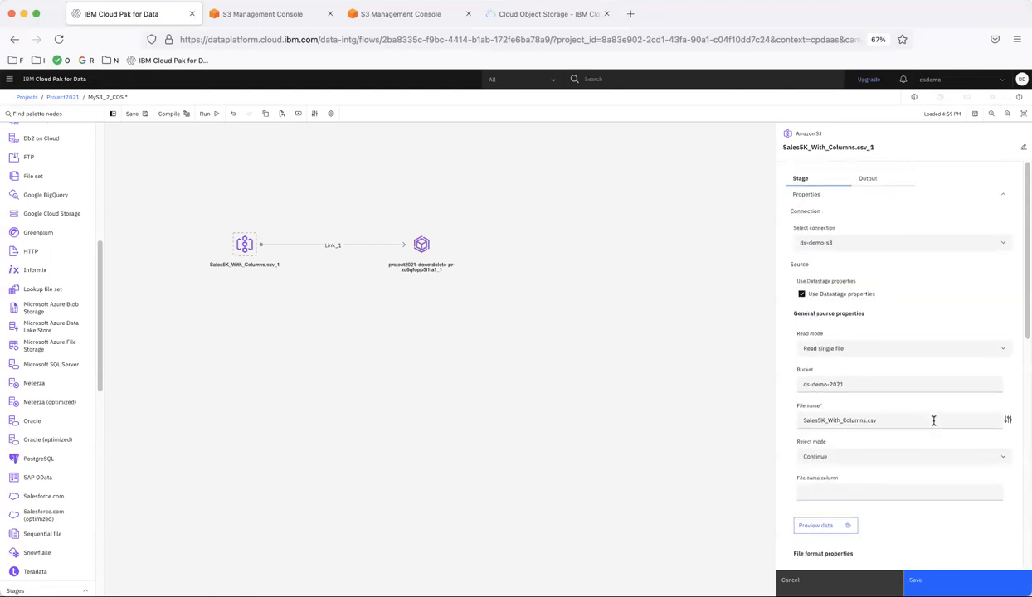
Open the S3 source's output columns for editing and set SalesDate to VARCHAR with length 1024.
click(868, 175)
click(821, 231)
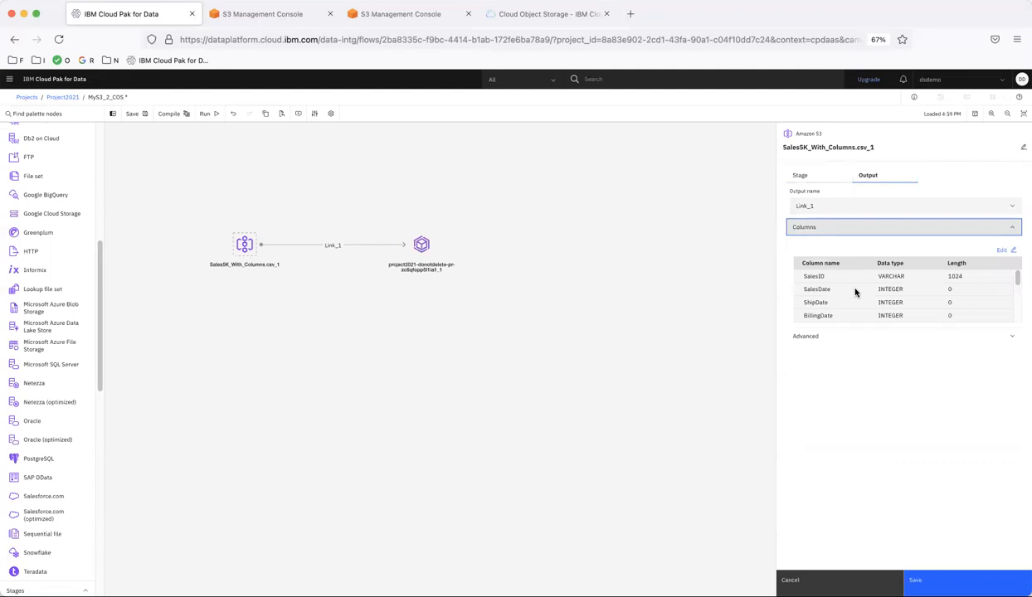
click(1006, 250)
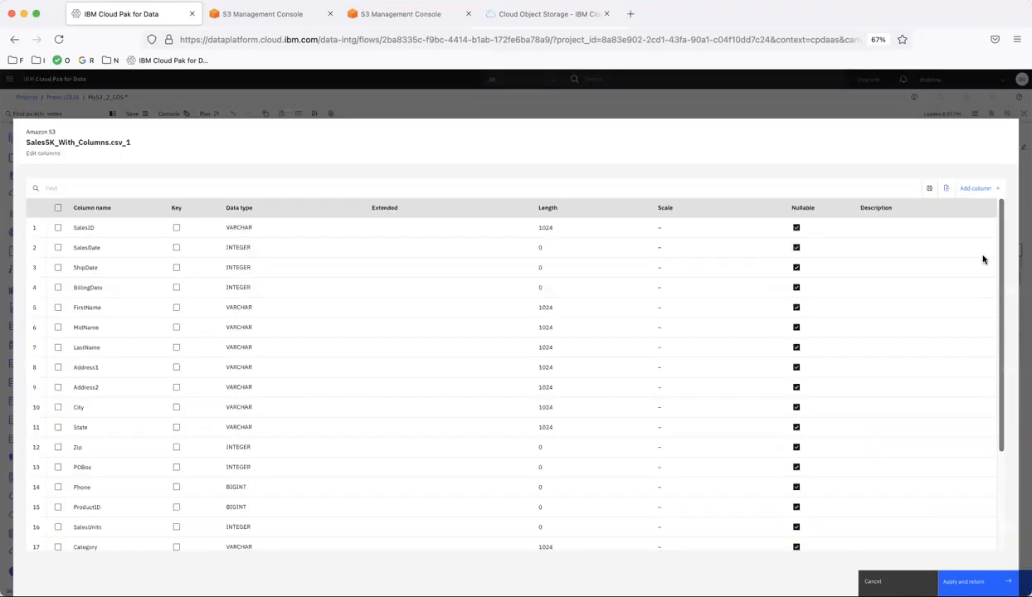
click(256, 249)
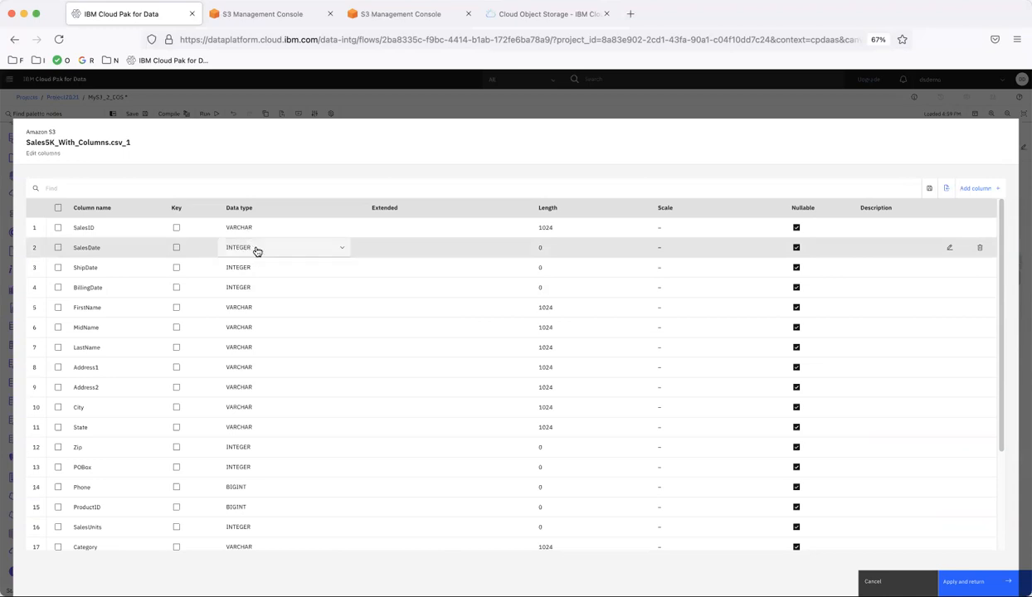
click(256, 251)
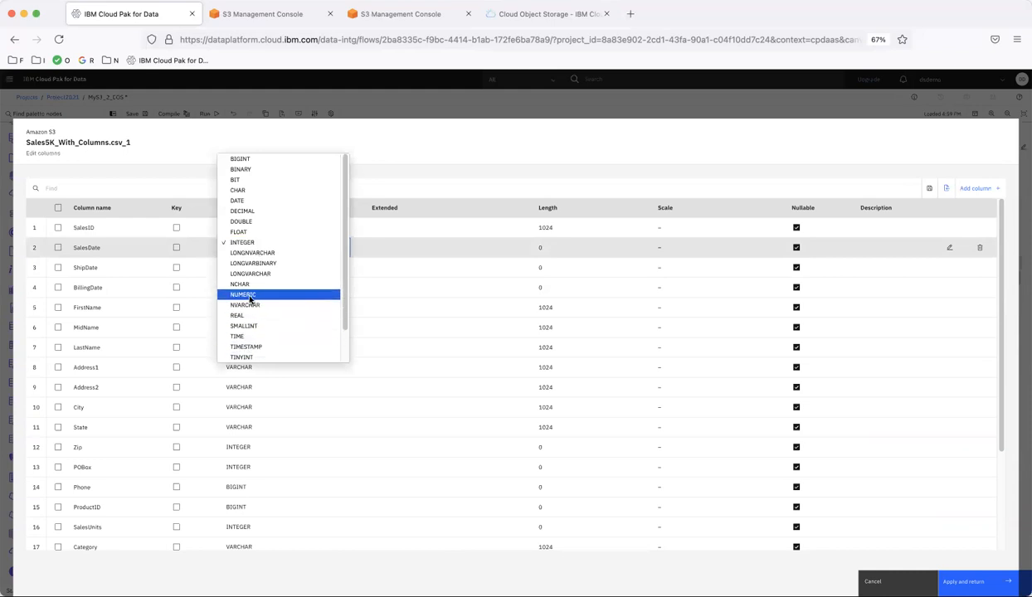
scroll(323, 353, down, 1)
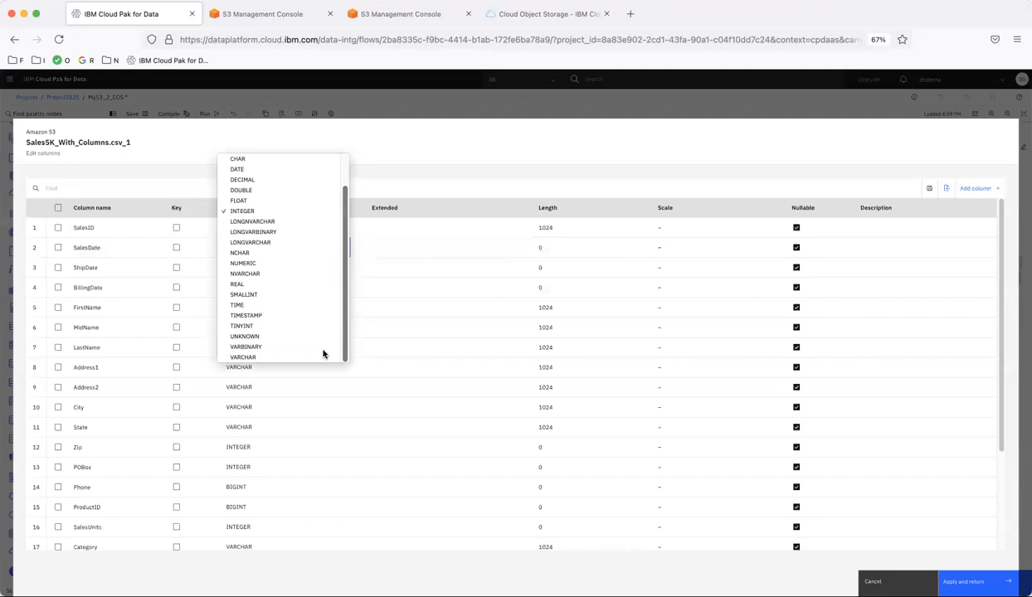
click(265, 356)
click(553, 247)
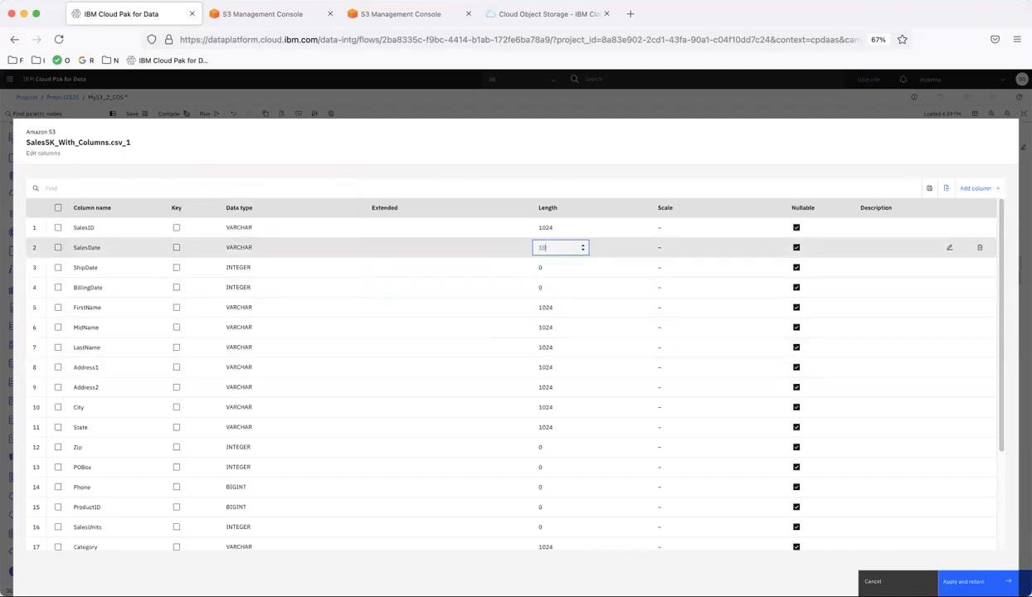
Set the ShipDate column's data type to VARCHAR and its length to 1024.
click(240, 267)
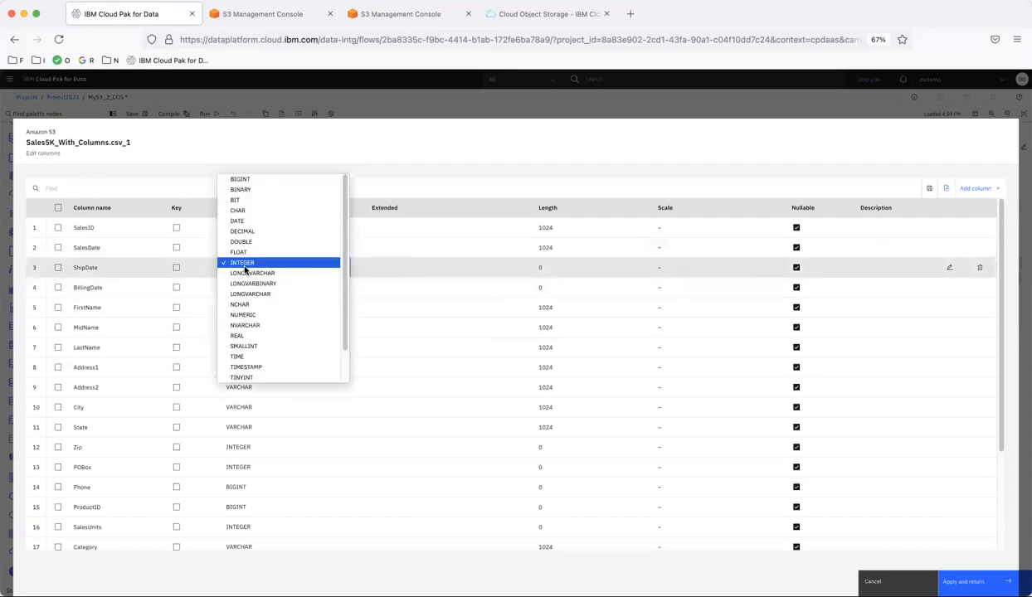
click(348, 392)
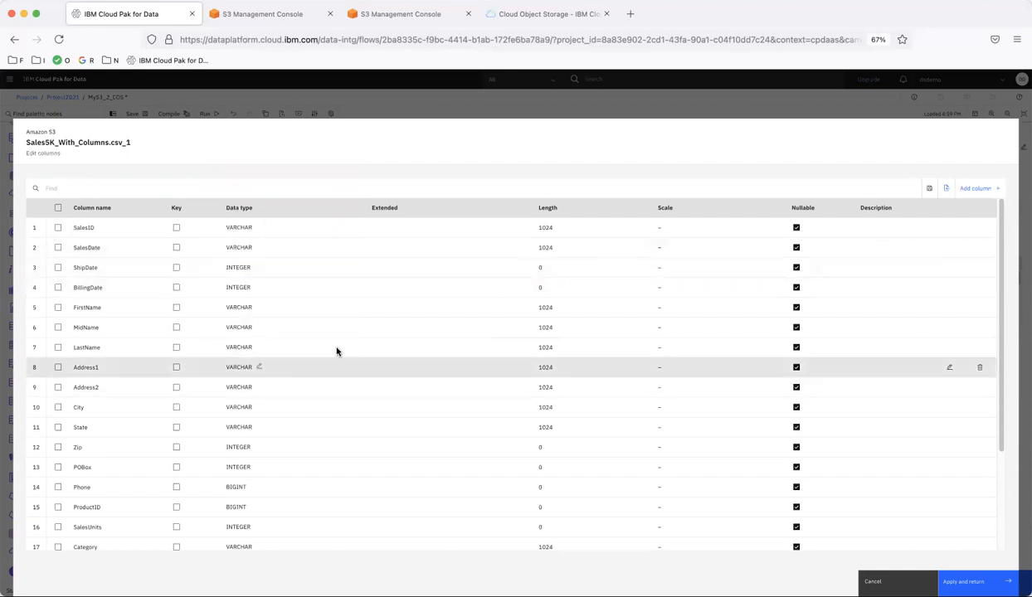
click(270, 273)
scroll(332, 373, down, 3)
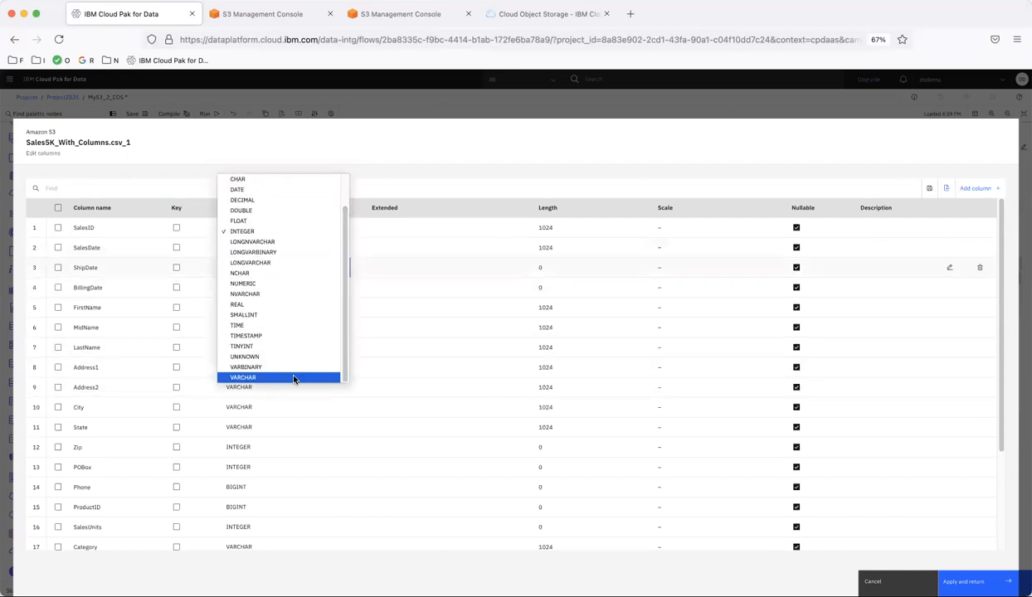
click(283, 377)
click(550, 267)
text(6)
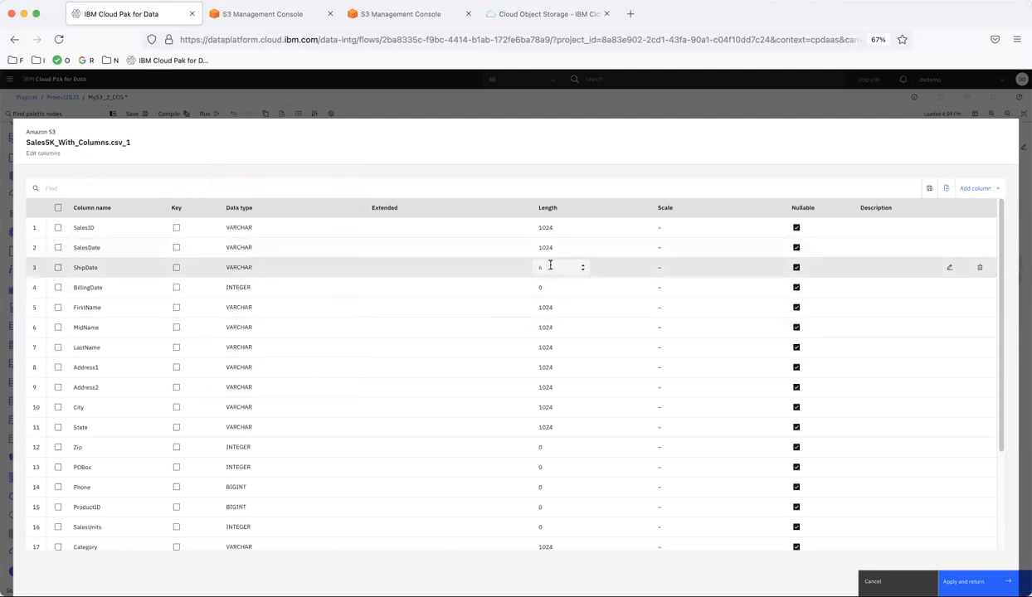
click(561, 267)
click(601, 288)
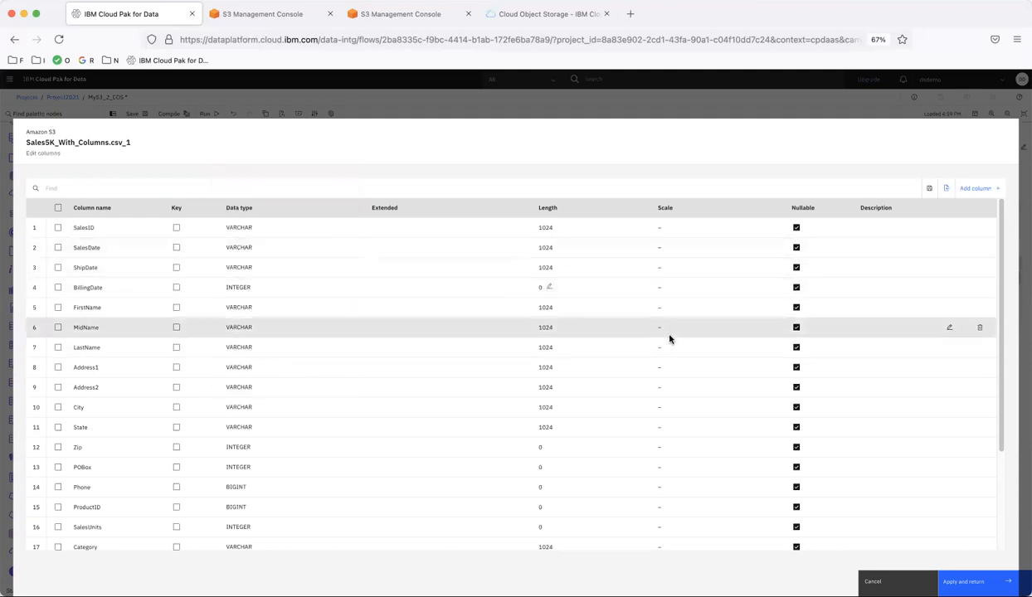
Set the BillingDate column's data type to VARCHAR and its length to 1024.
click(248, 290)
click(258, 291)
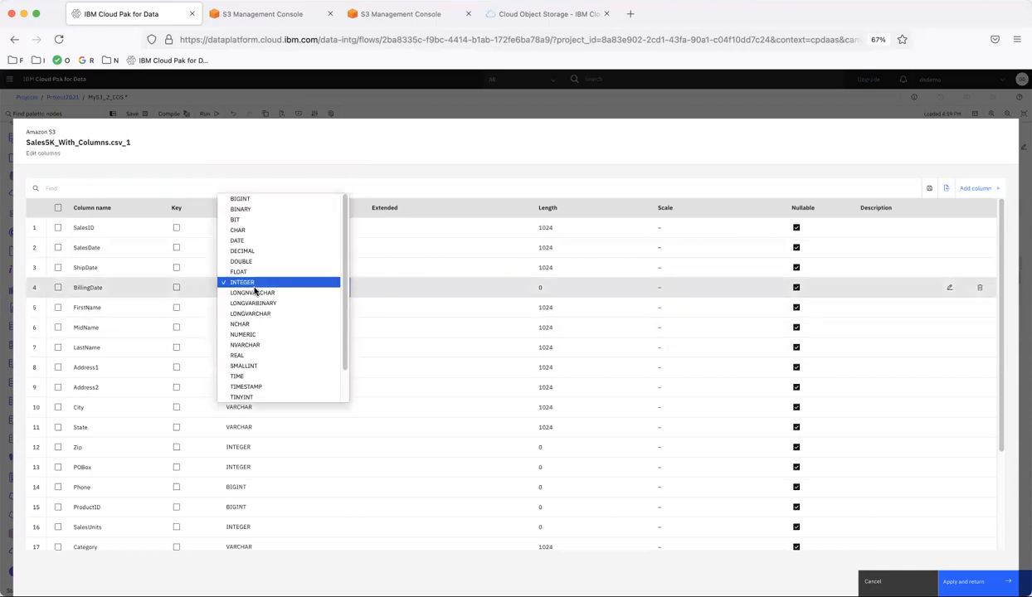
scroll(345, 390, down, 1)
scroll(345, 392, down, 1)
click(269, 397)
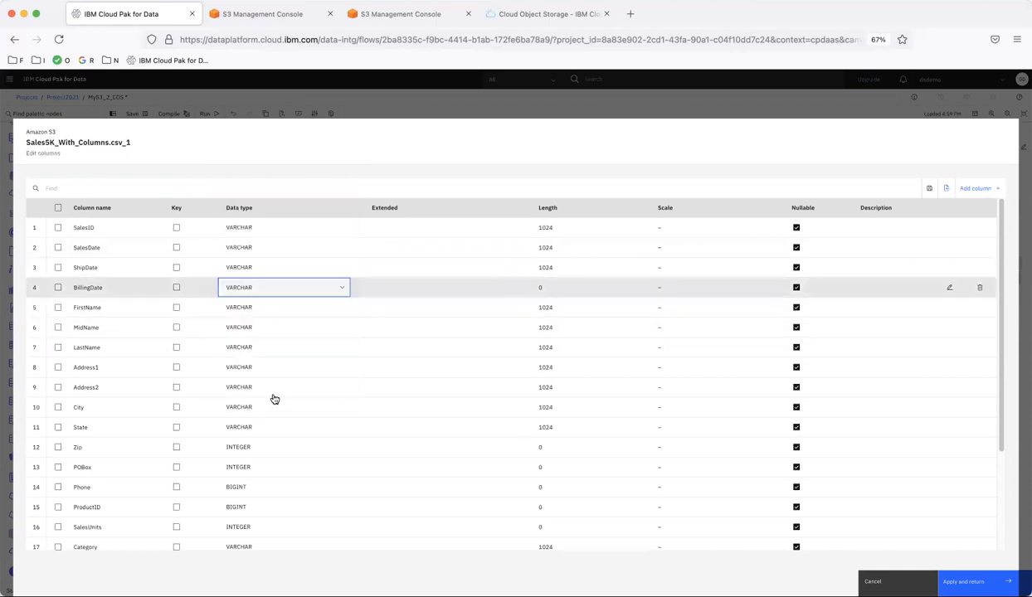
click(553, 287)
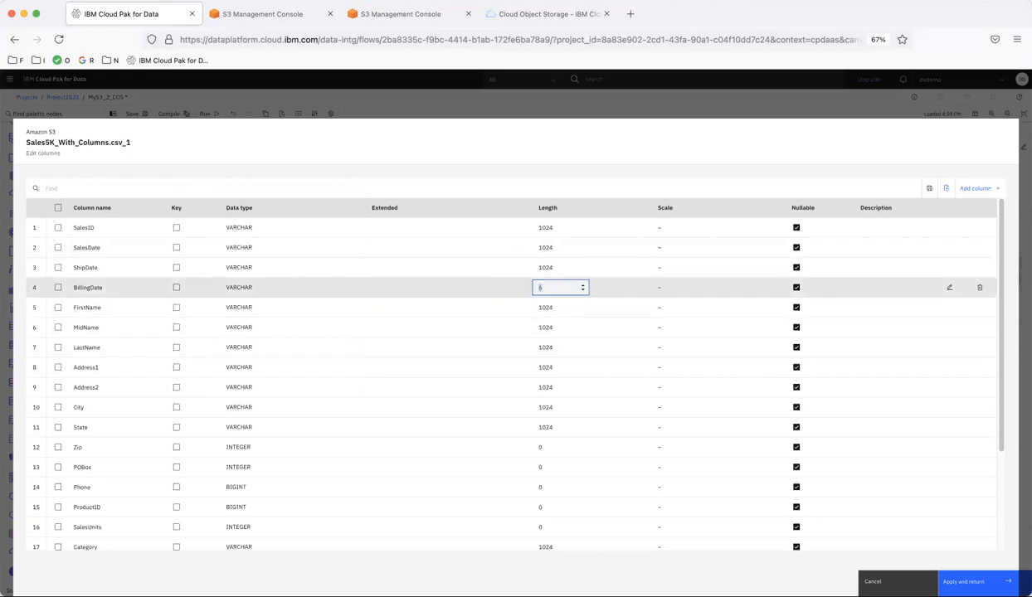
key(Return)
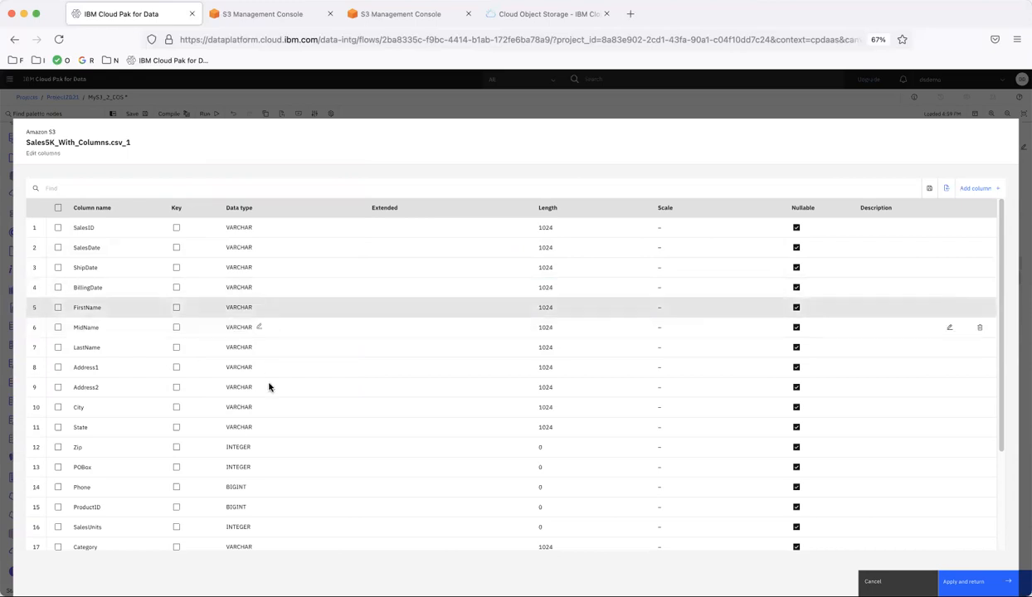
Change the Zip and POBox columns to VARCHAR, each with length 1024.
click(263, 450)
scroll(268, 548, down, 3)
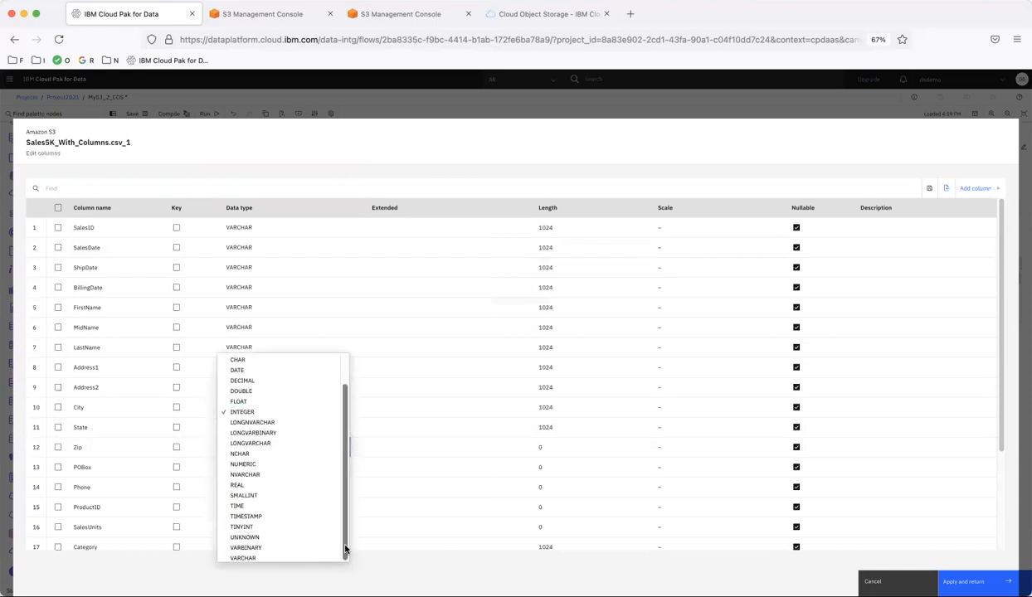
click(259, 554)
click(555, 449)
click(307, 467)
click(255, 470)
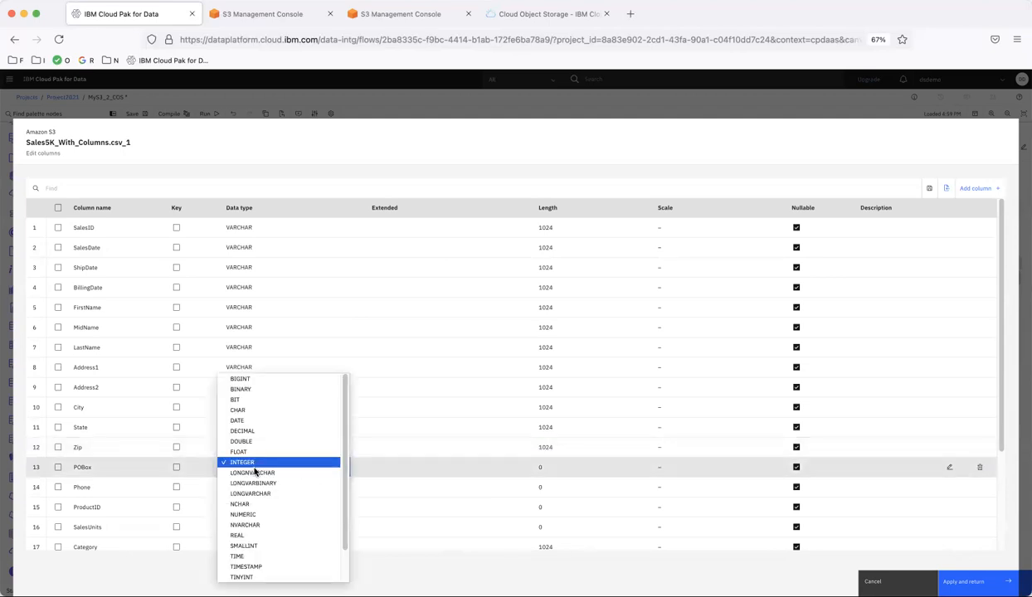
scroll(346, 568, down, 2)
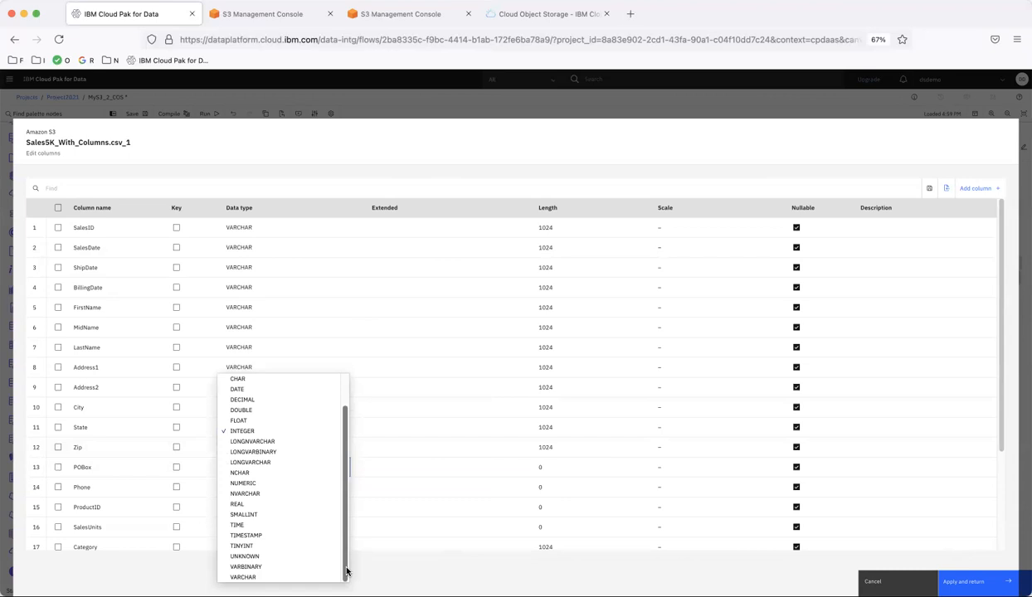
click(270, 577)
click(551, 468)
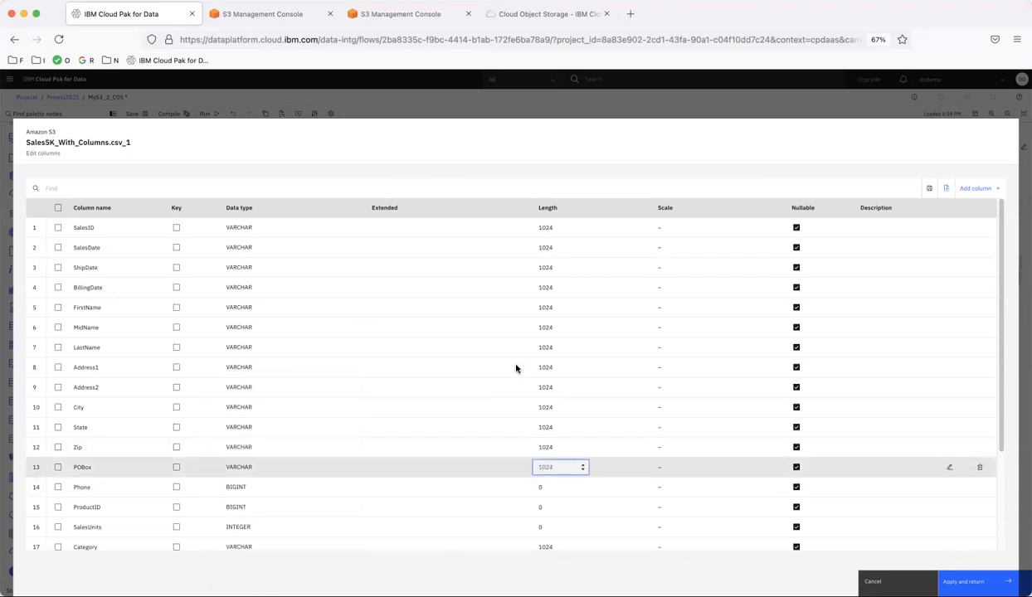
Change the Phone and ProductID columns to VARCHAR, each with length 1024.
scroll(463, 458, down, 5)
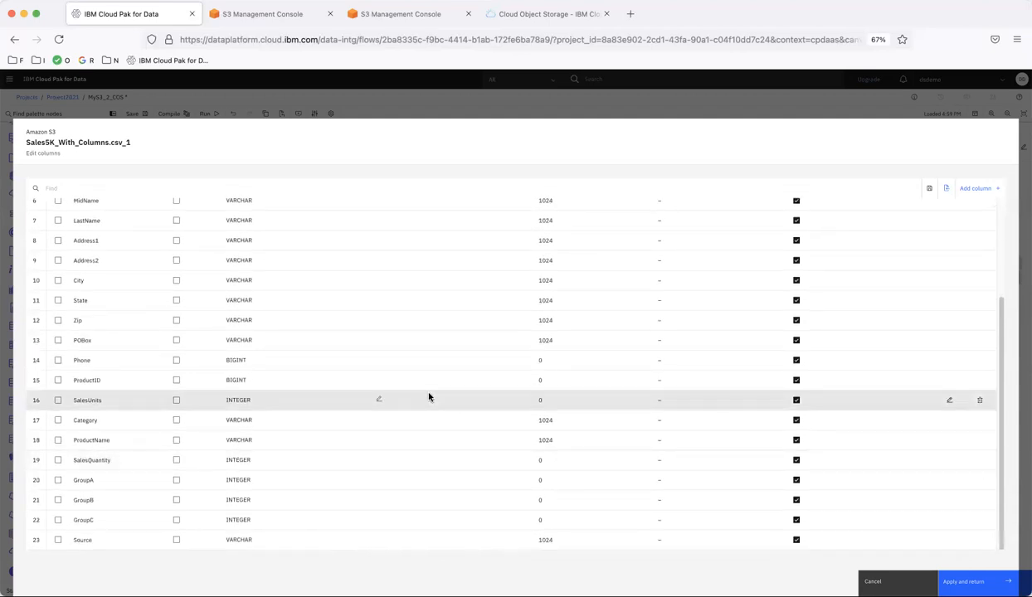
click(253, 360)
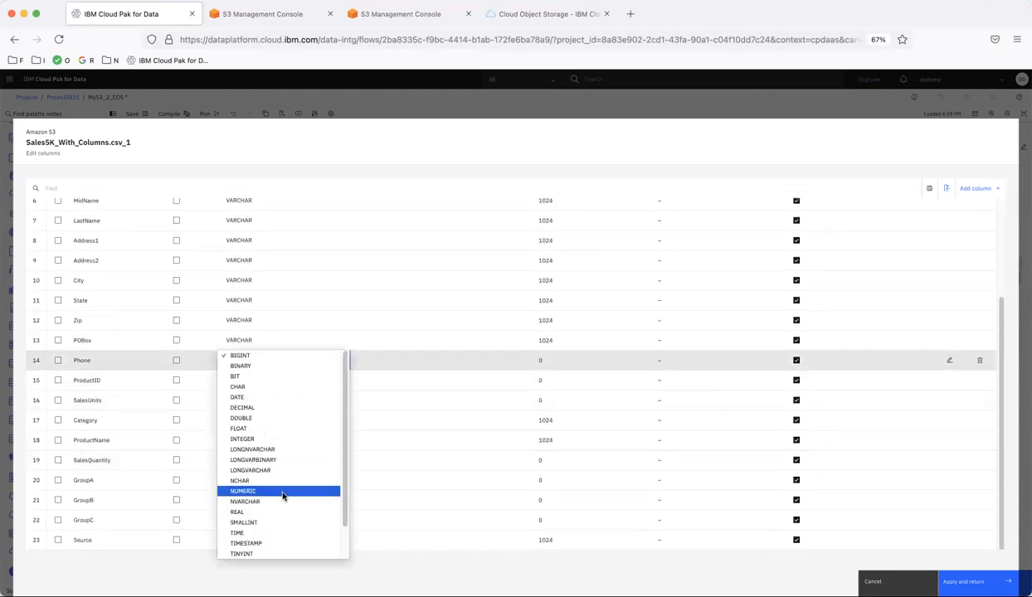
scroll(341, 546, down, 1)
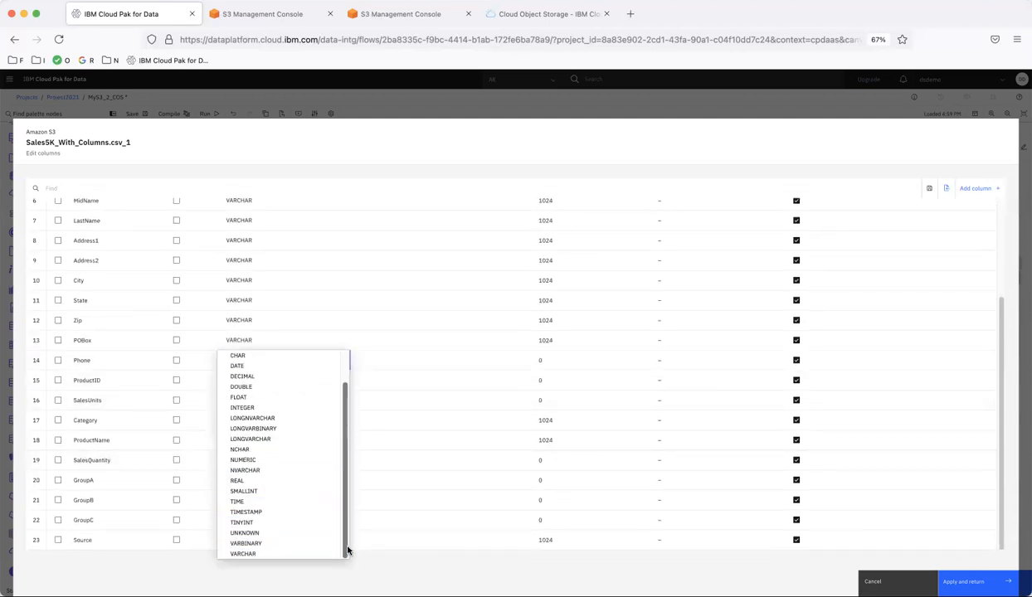
click(271, 554)
click(557, 359)
text(6)
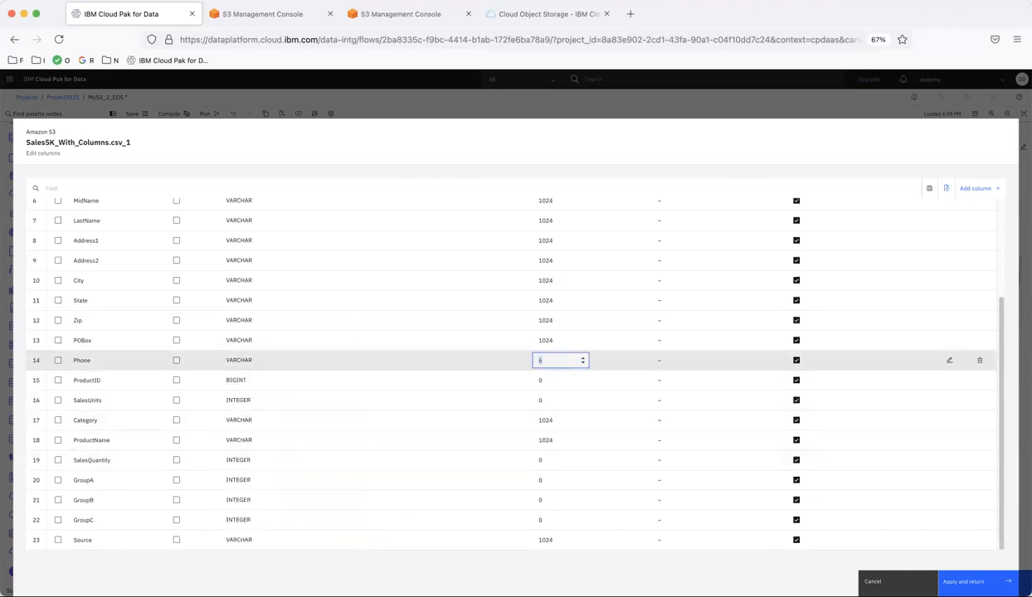
click(247, 382)
scroll(343, 568, down, 1)
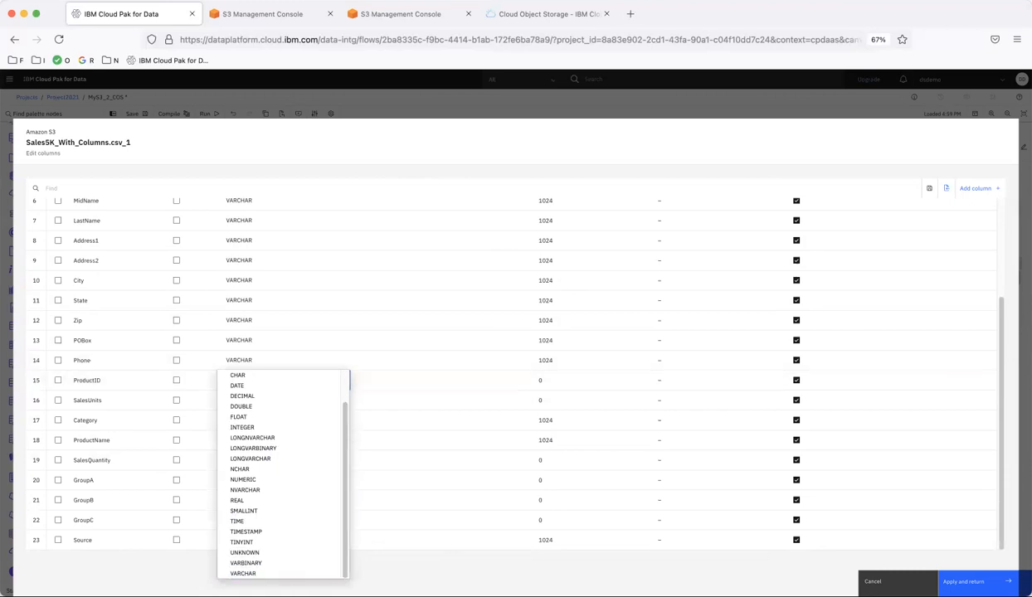
click(273, 574)
click(562, 380)
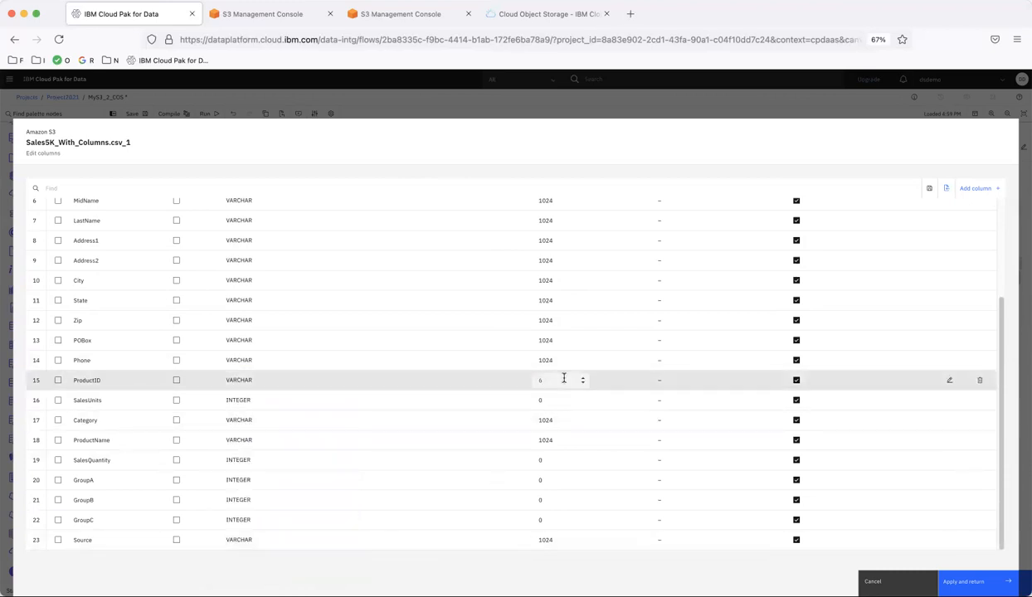
Try to change the SalesUnits column to VARCHAR and set its length to 1024.
click(244, 400)
click(385, 499)
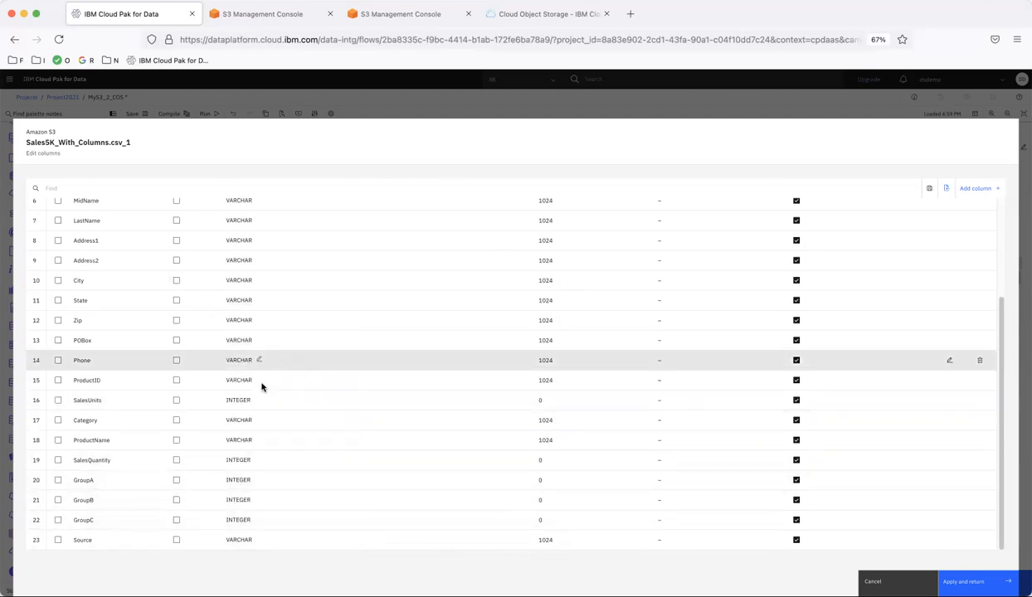
click(247, 404)
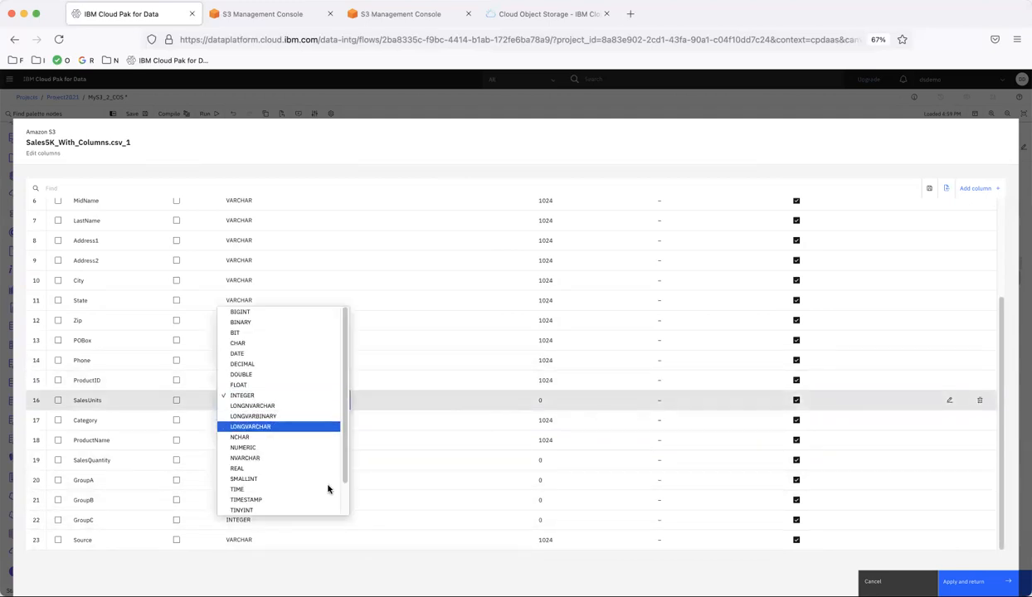
scroll(332, 491, down, 3)
click(287, 512)
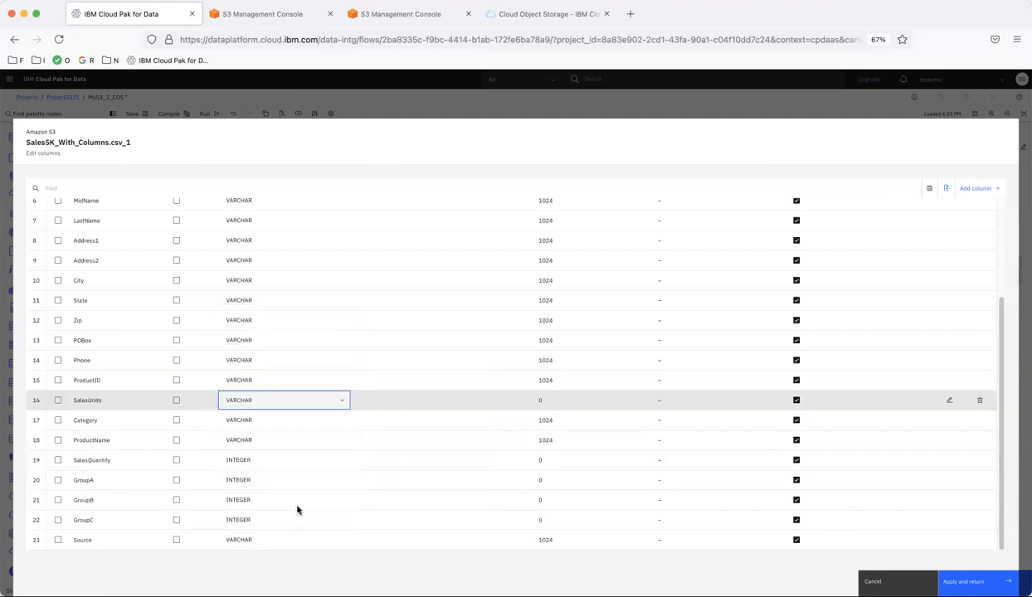
click(560, 399)
key(BackSpace)
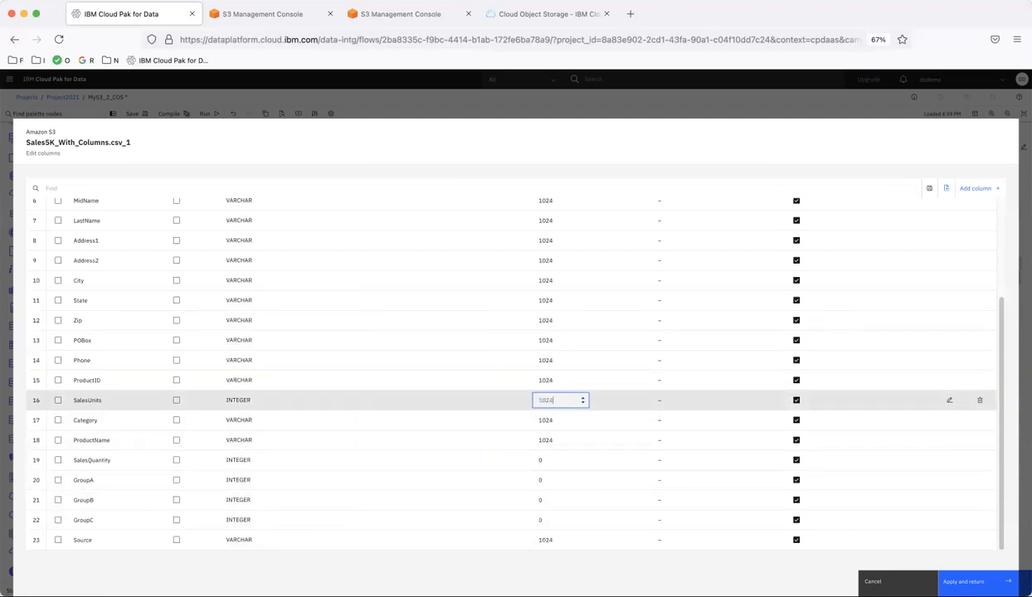
click(335, 415)
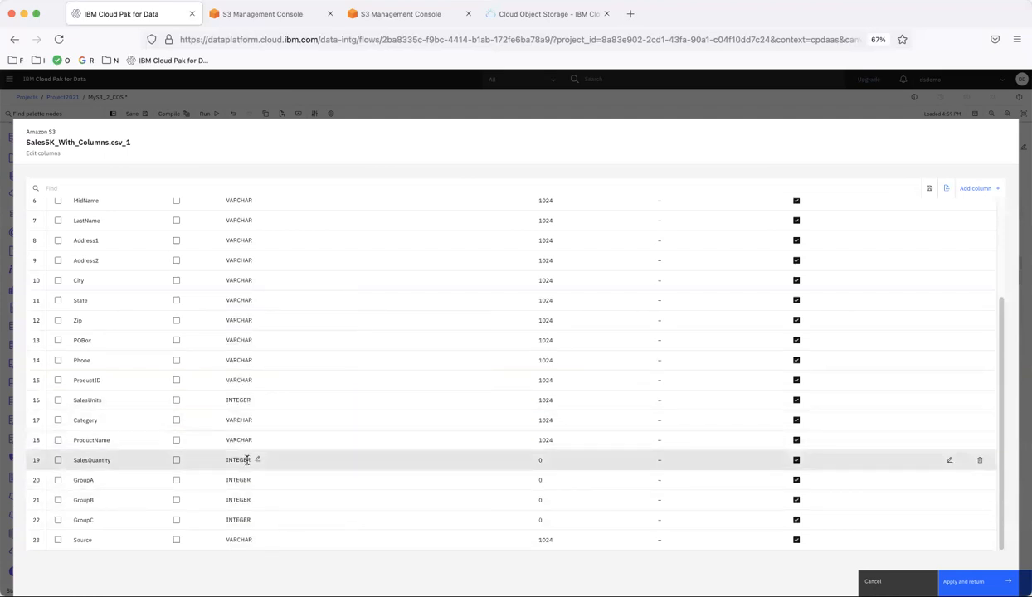
Apply the column edits and save the Amazon S3 source stage.
click(248, 463)
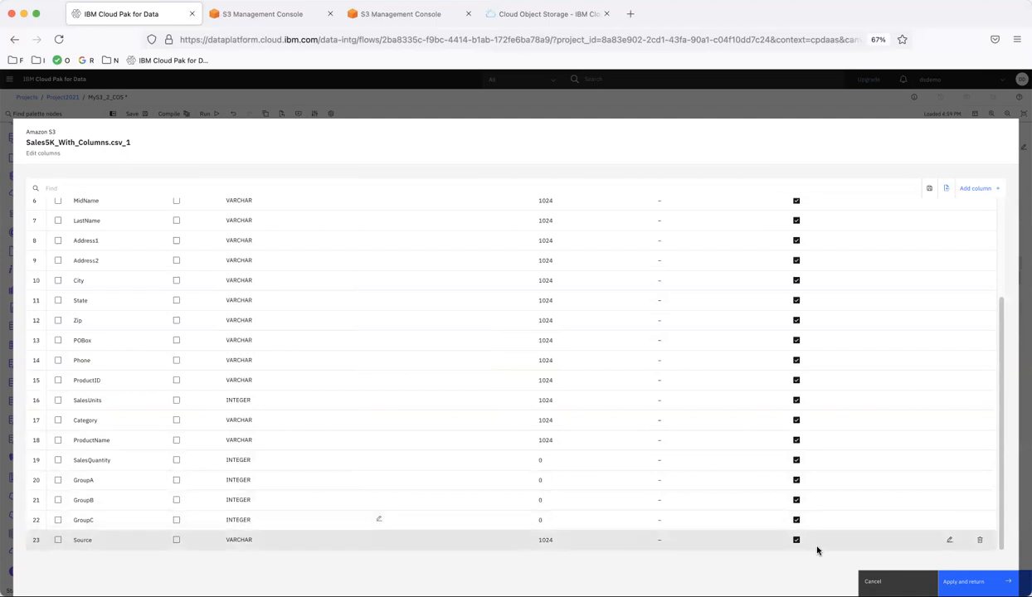
click(963, 581)
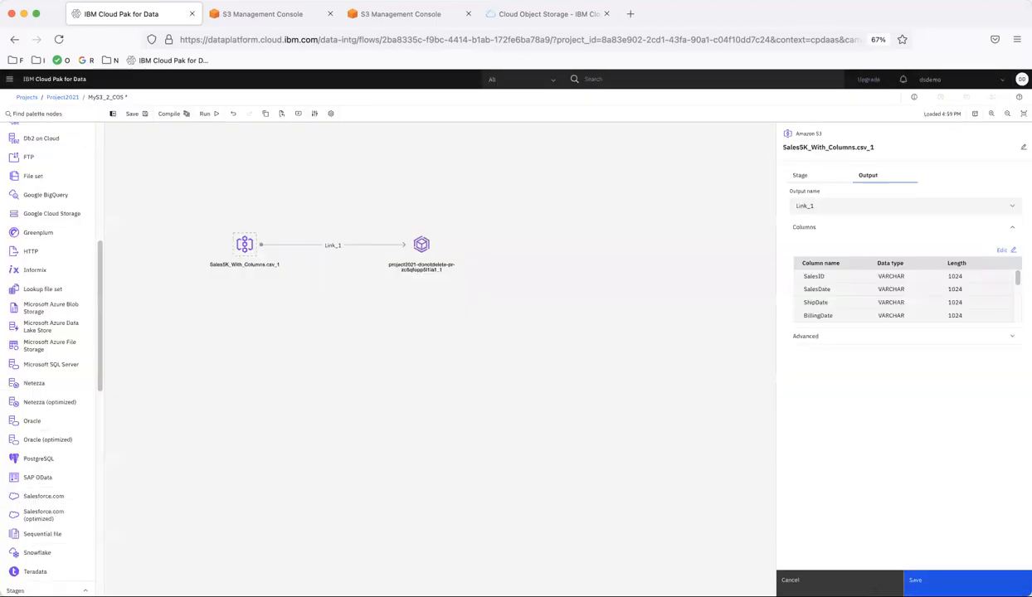
click(963, 581)
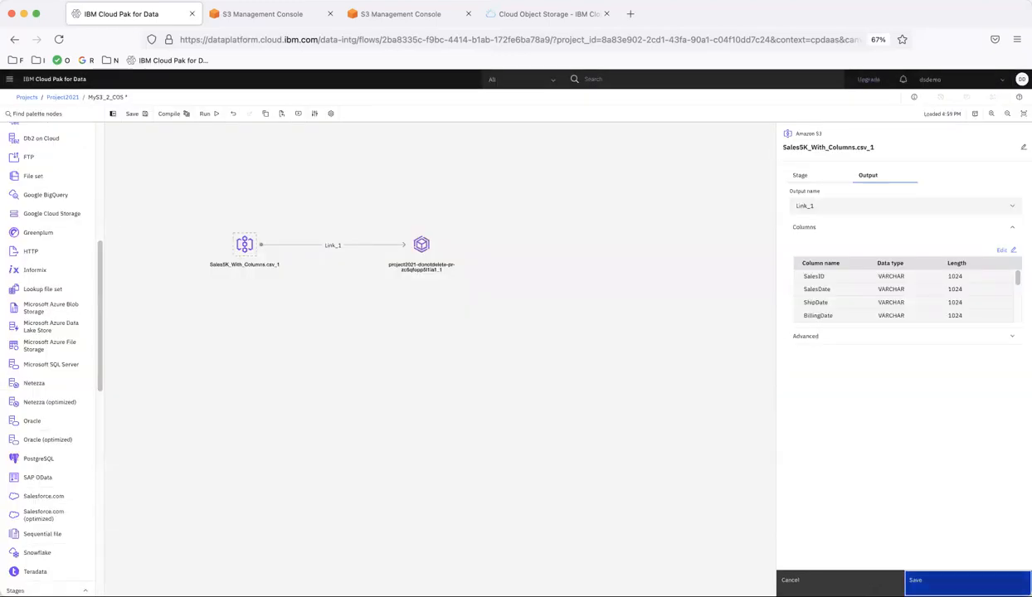
Set the Cloud Object Storage target's file name to Sales-output.csv, enable First line is header, and save the stage.
double_click(422, 247)
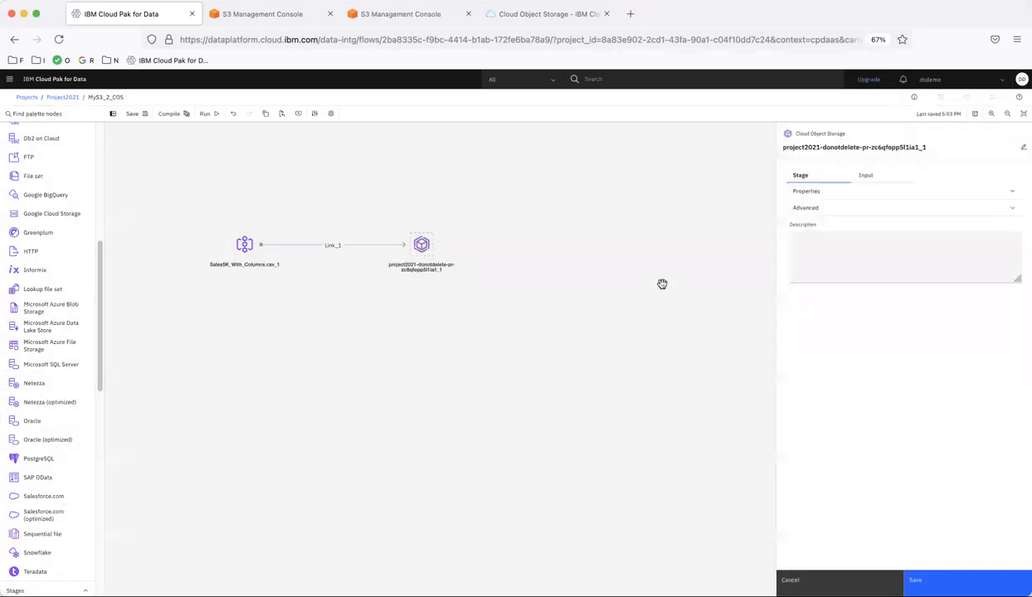
click(840, 192)
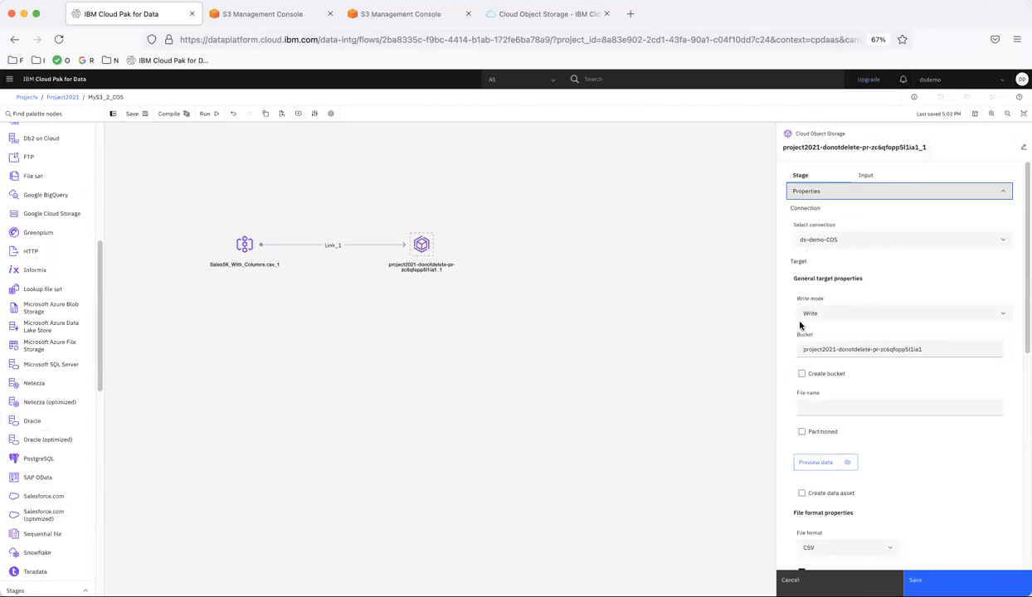
click(830, 410)
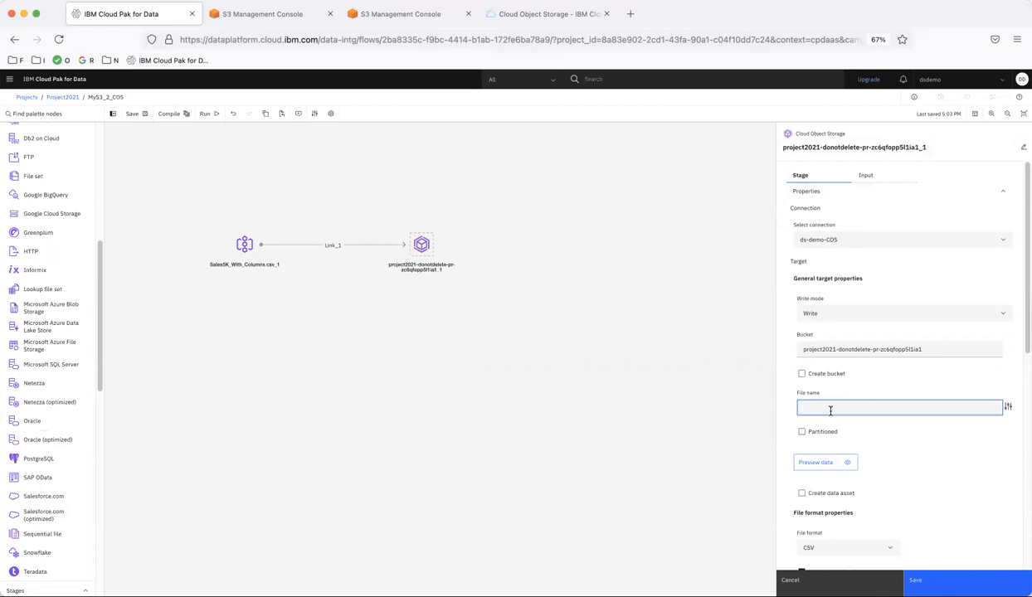
text(Sales-output.csv)
scroll(905, 454, down, 3)
scroll(905, 454, down, 4)
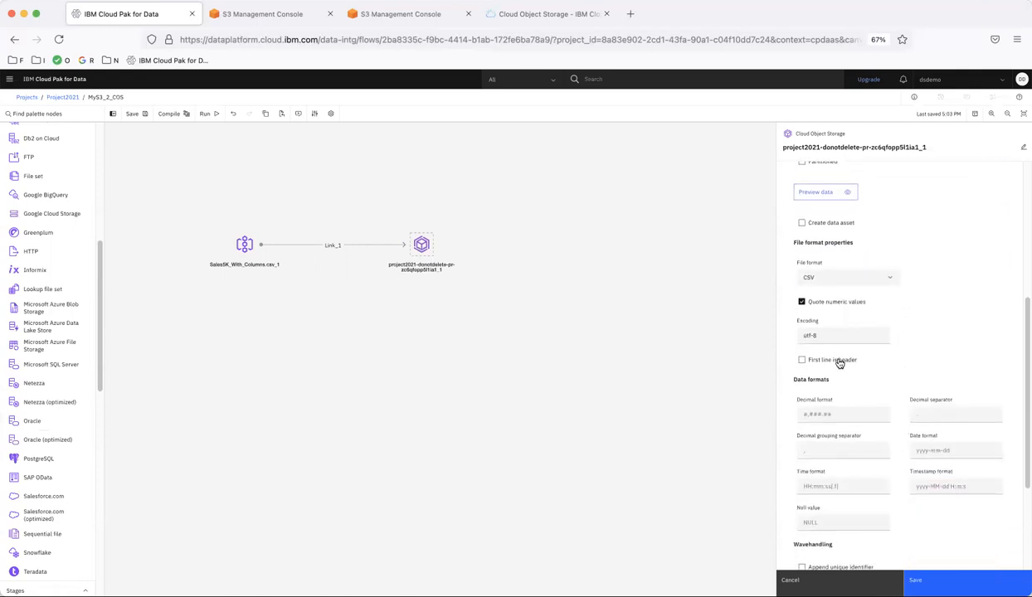
click(839, 361)
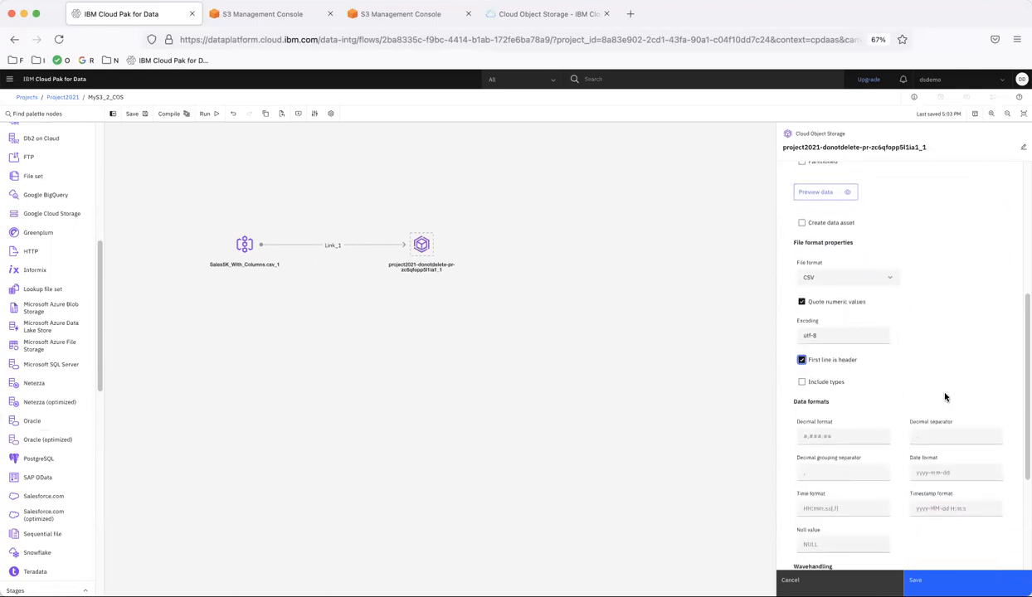
click(913, 578)
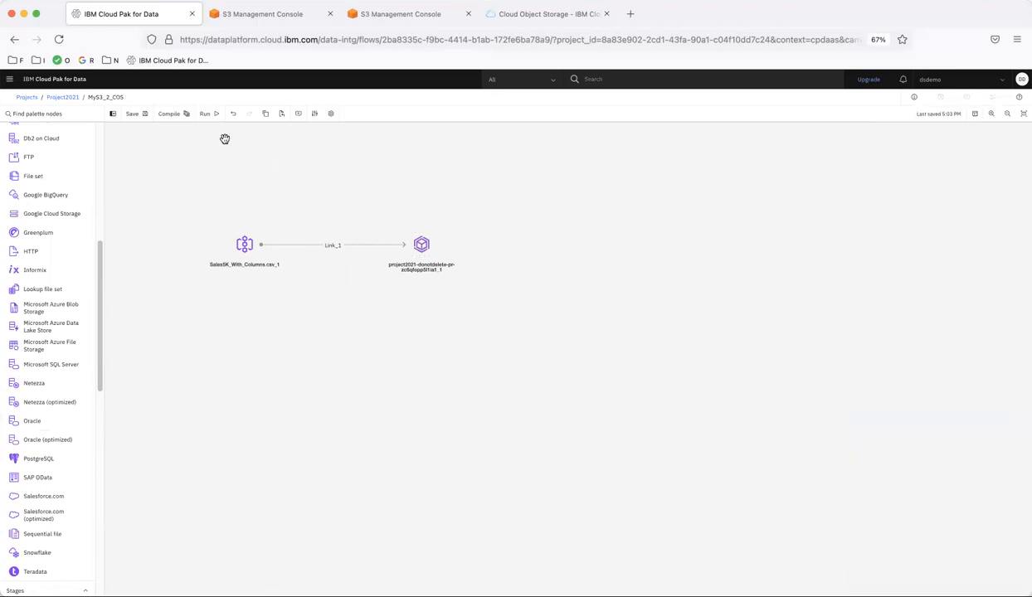
Compile and run the flow, and review the job's run log through to its last entry.
click(173, 114)
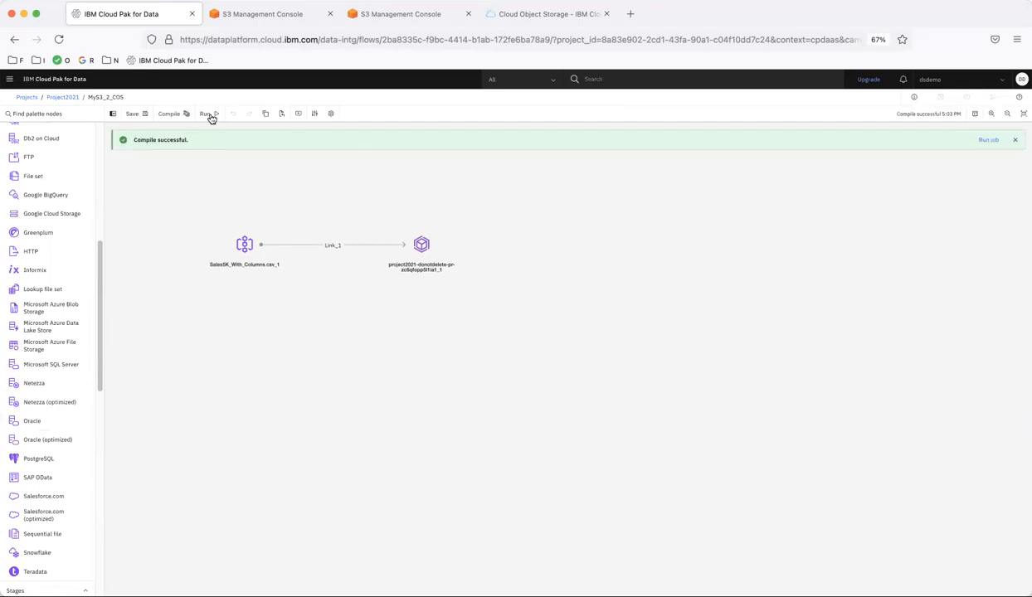
click(206, 115)
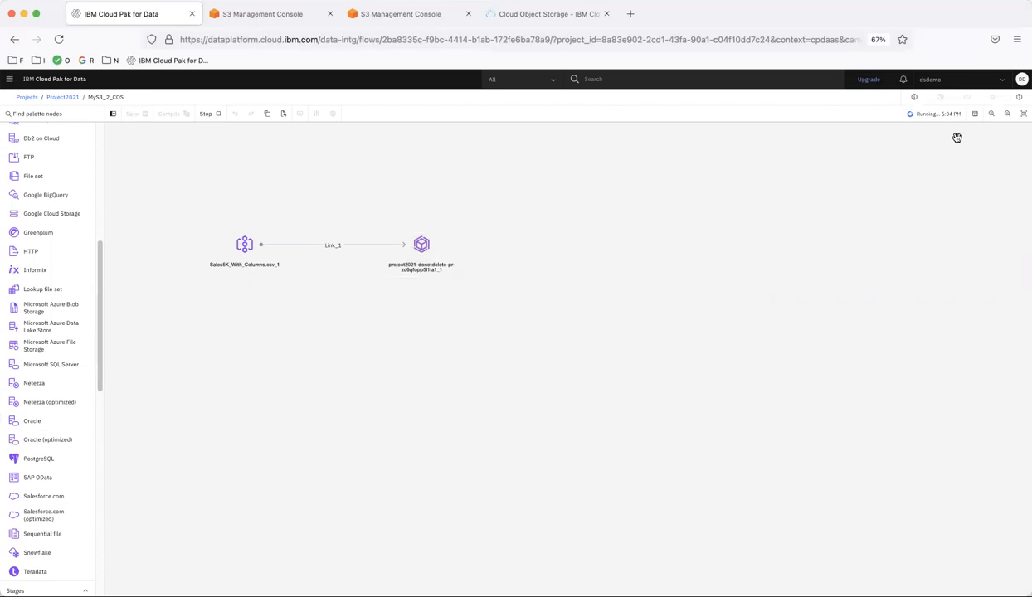
click(975, 114)
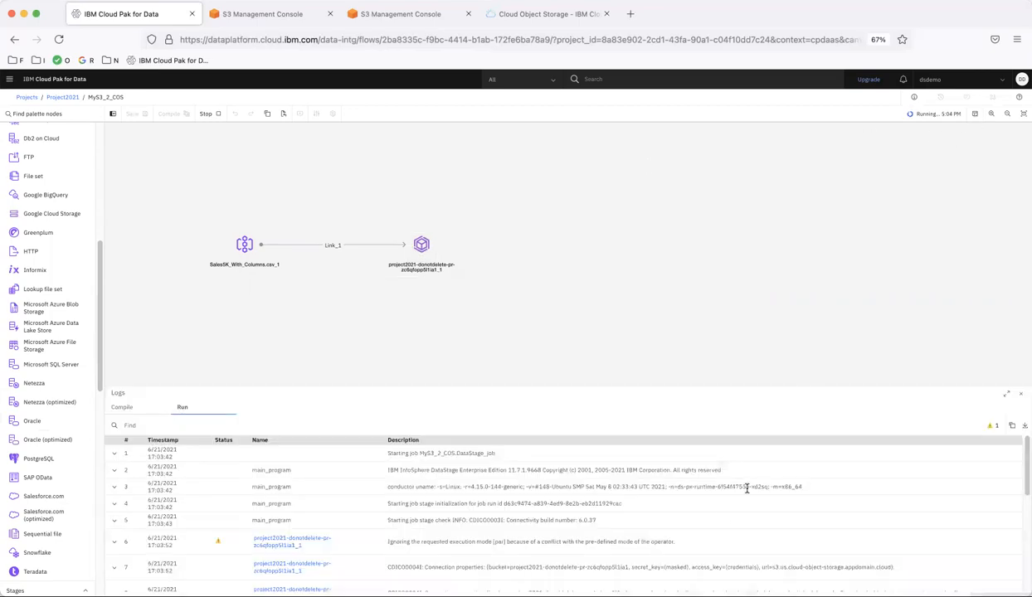
scroll(722, 518, down, 1)
scroll(722, 518, down, 5)
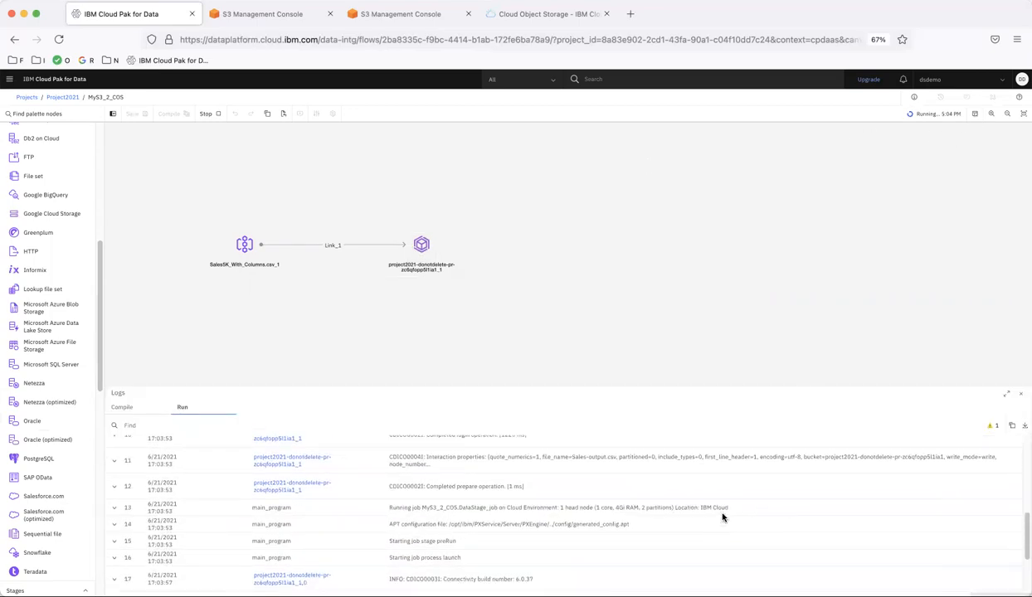
scroll(722, 517, down, 3)
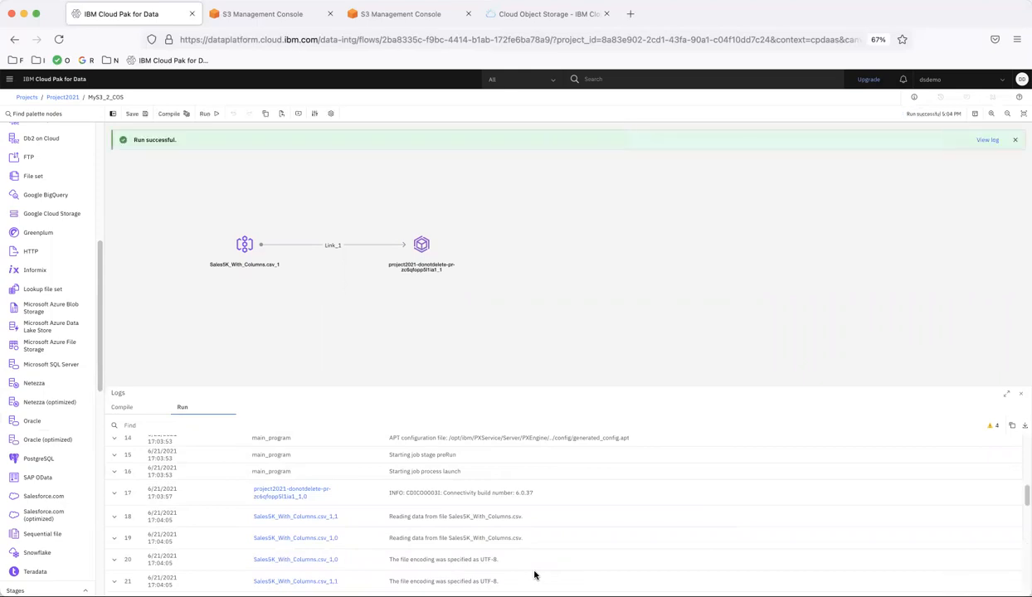
scroll(534, 575, down, 10)
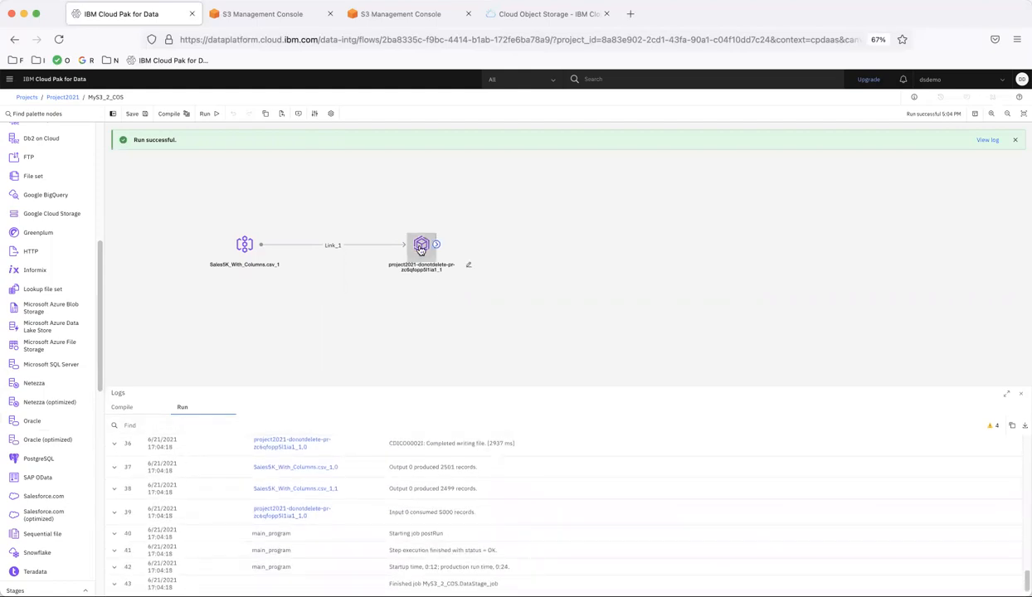
Preview the data of the Cloud Object Storage target directly from its node on the canvas, and close the preview.
right_click(422, 249)
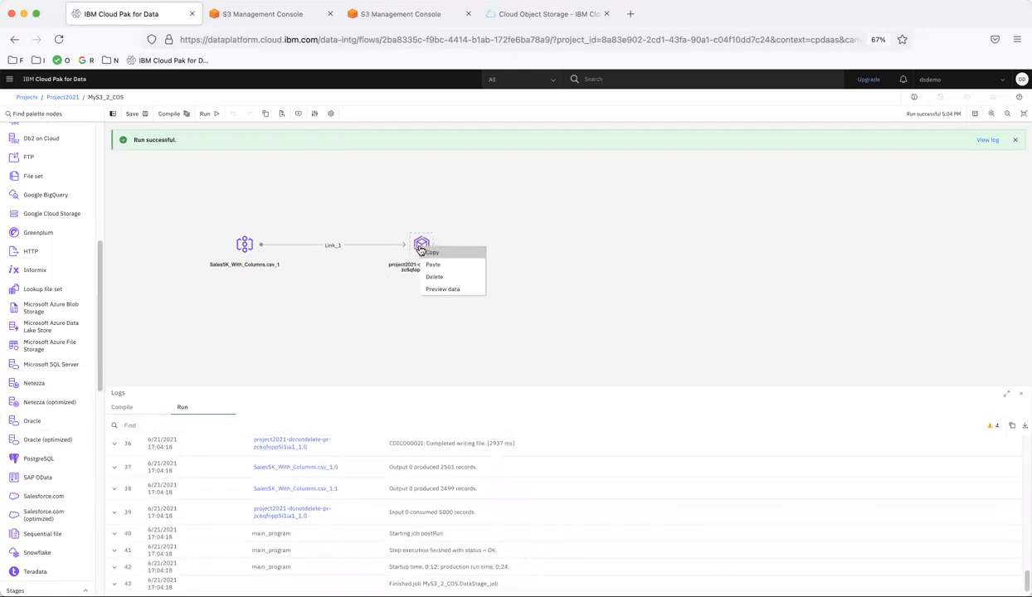
click(443, 290)
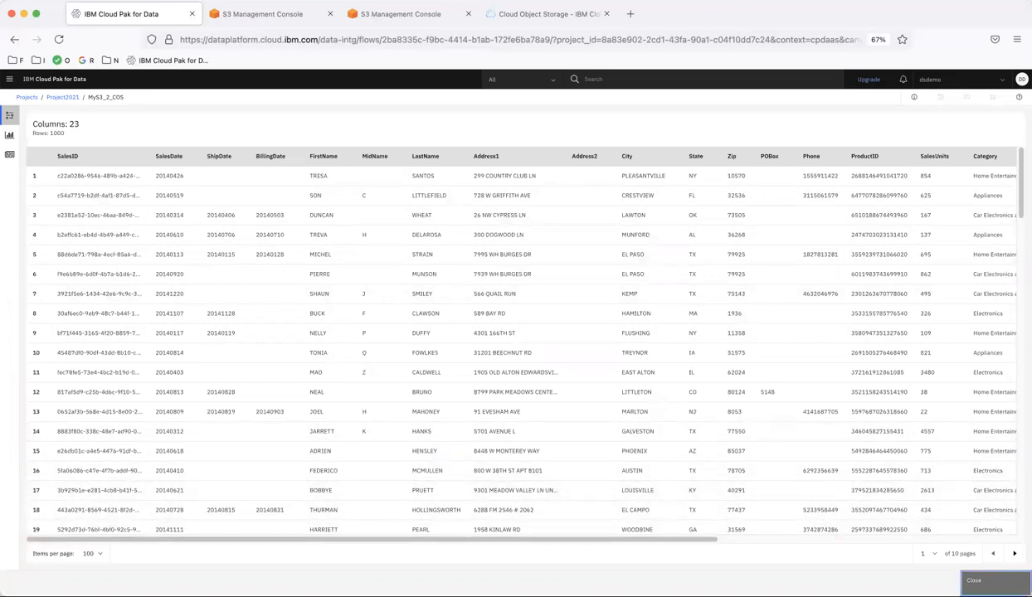
click(974, 580)
Preview the Sales-output.csv data from the Cloud Object Storage stage's properties and look through its rows.
double_click(425, 246)
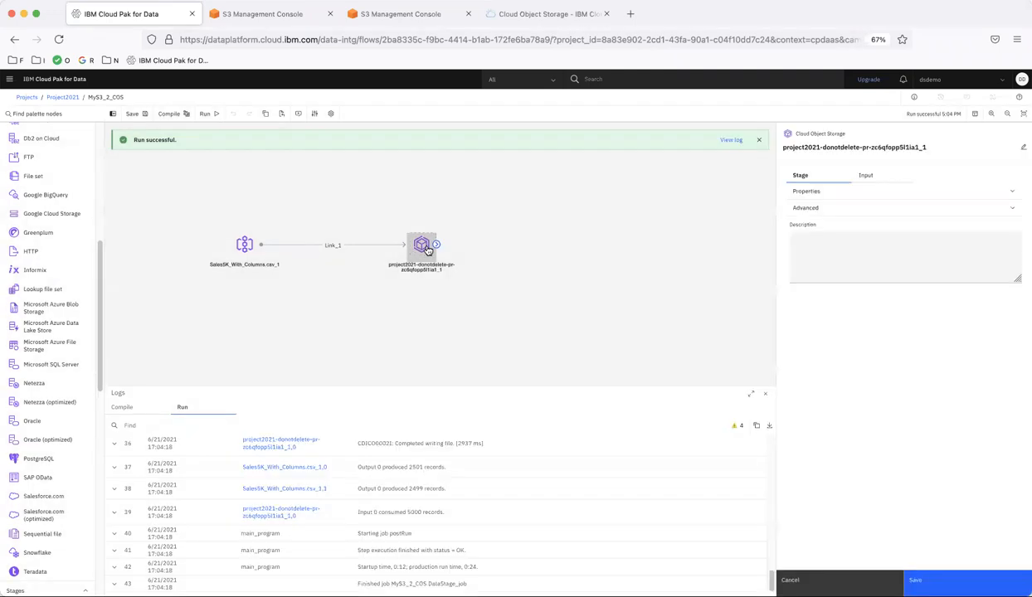
click(817, 192)
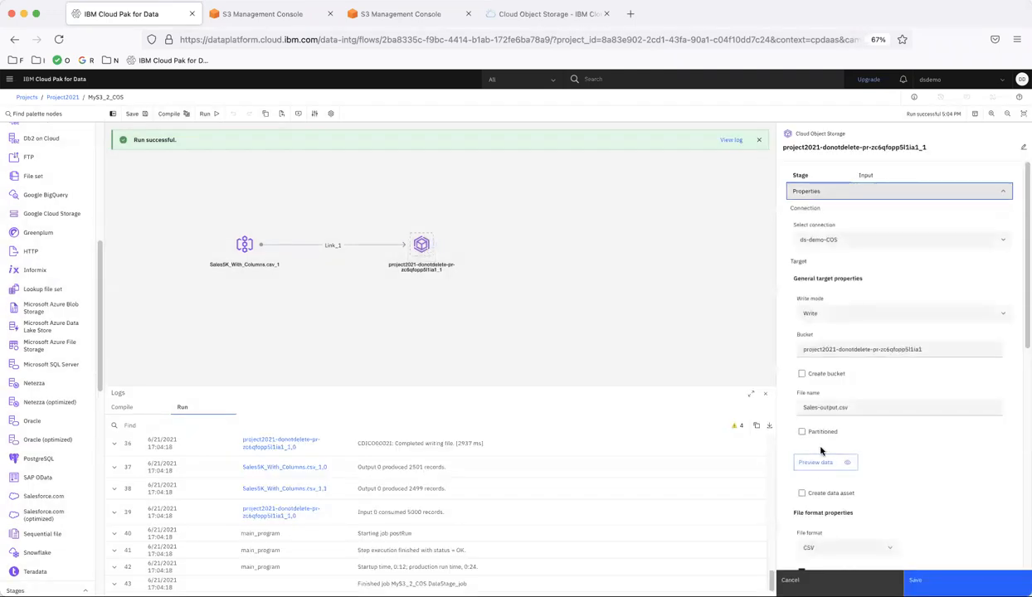
click(815, 464)
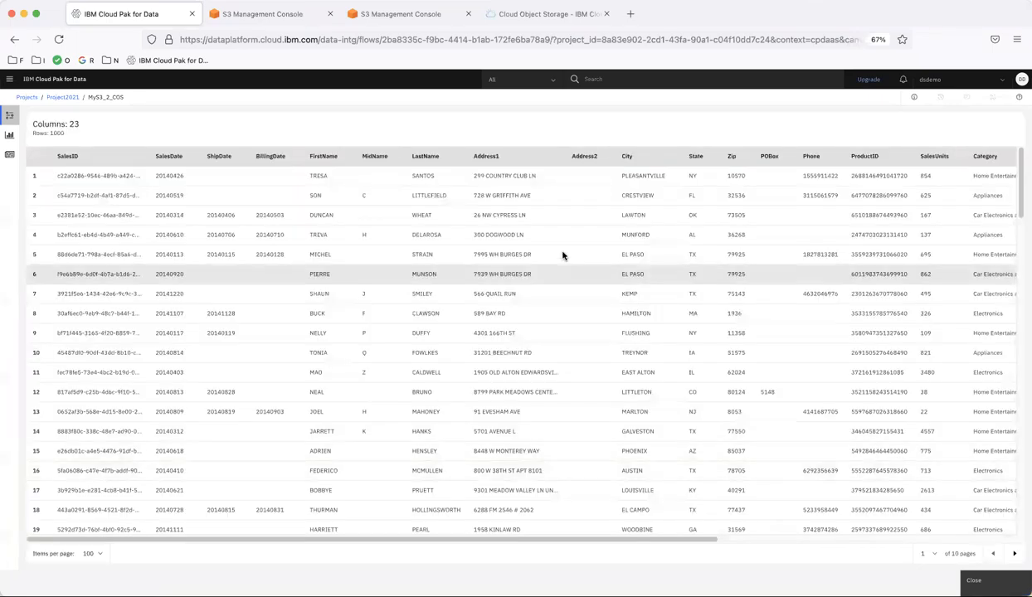
scroll(562, 256, down, 20)
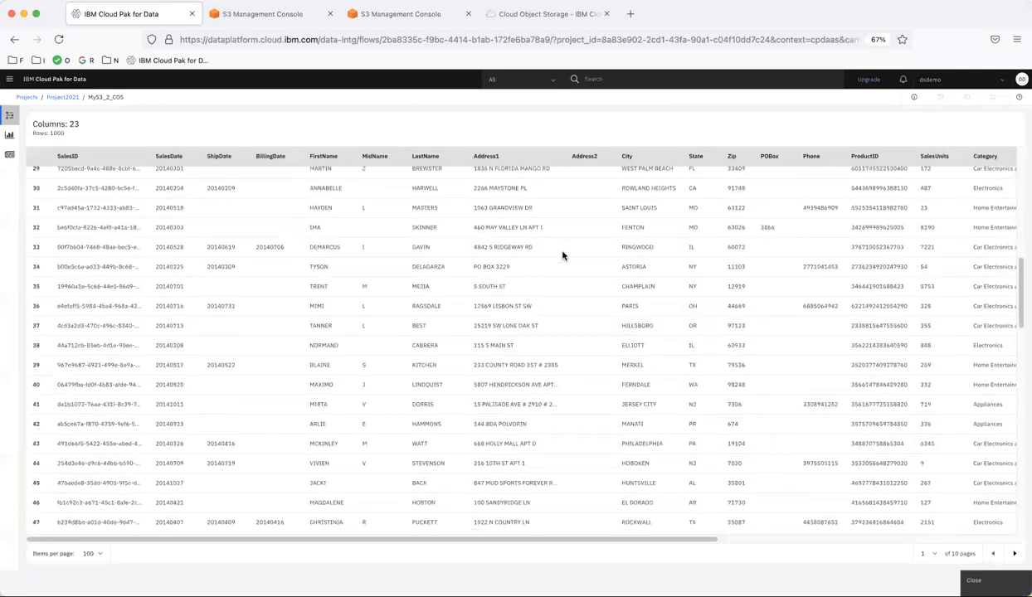